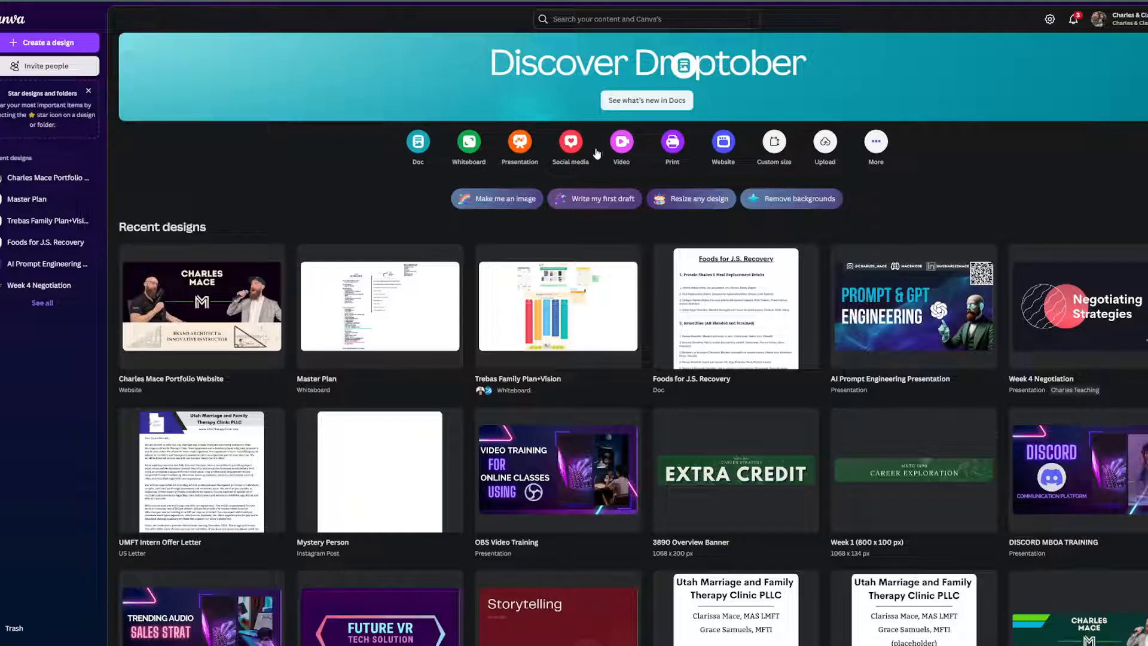
Start a new blank Website design from the Canva home page.
click(724, 143)
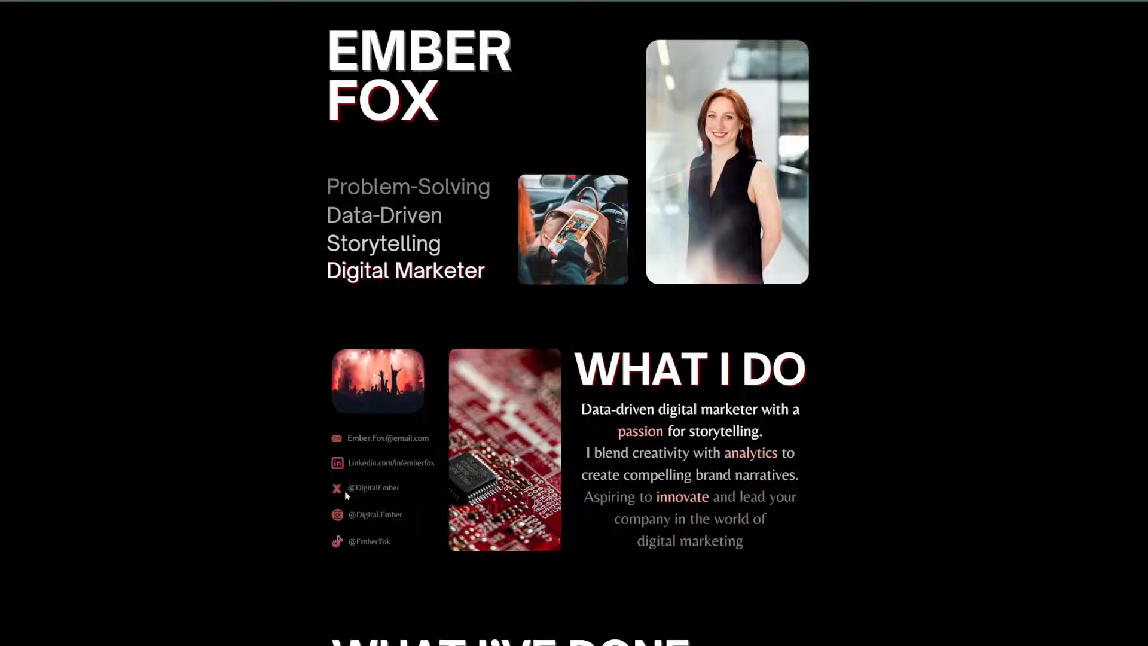
scroll(345, 495, down, 8)
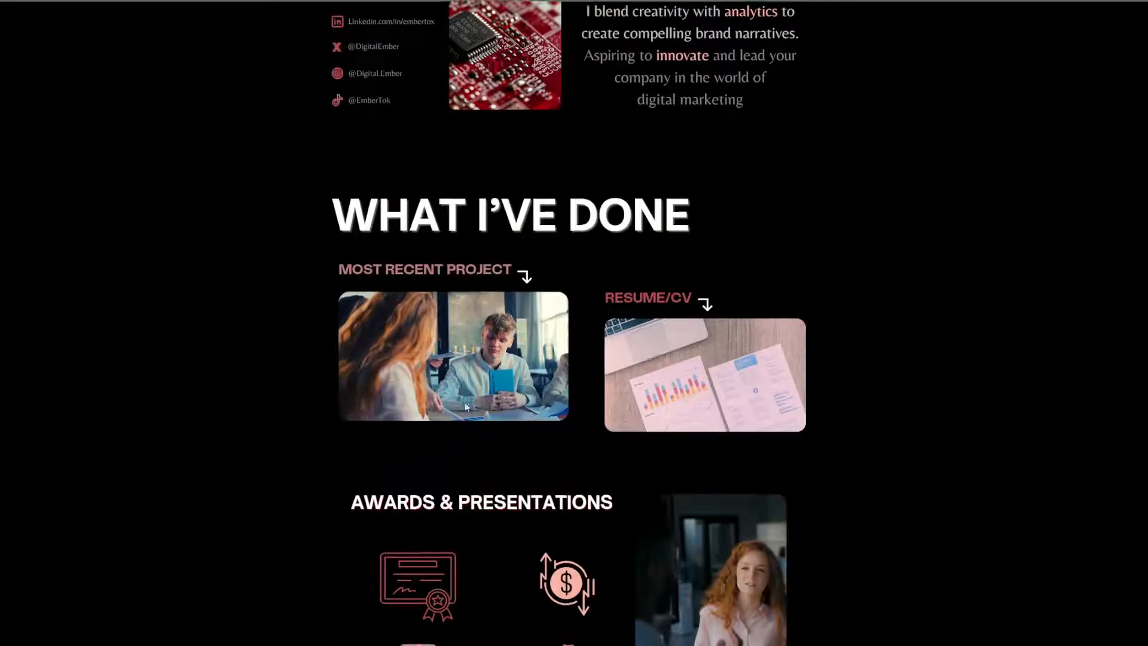
scroll(532, 391, up, 8)
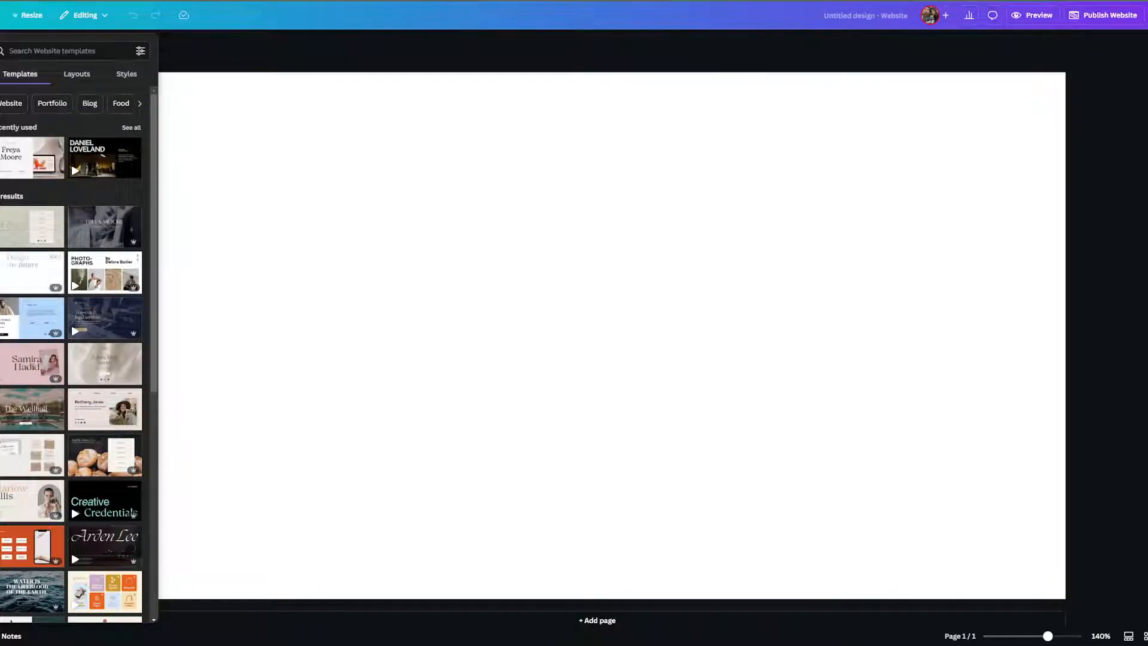
key(super+Down)
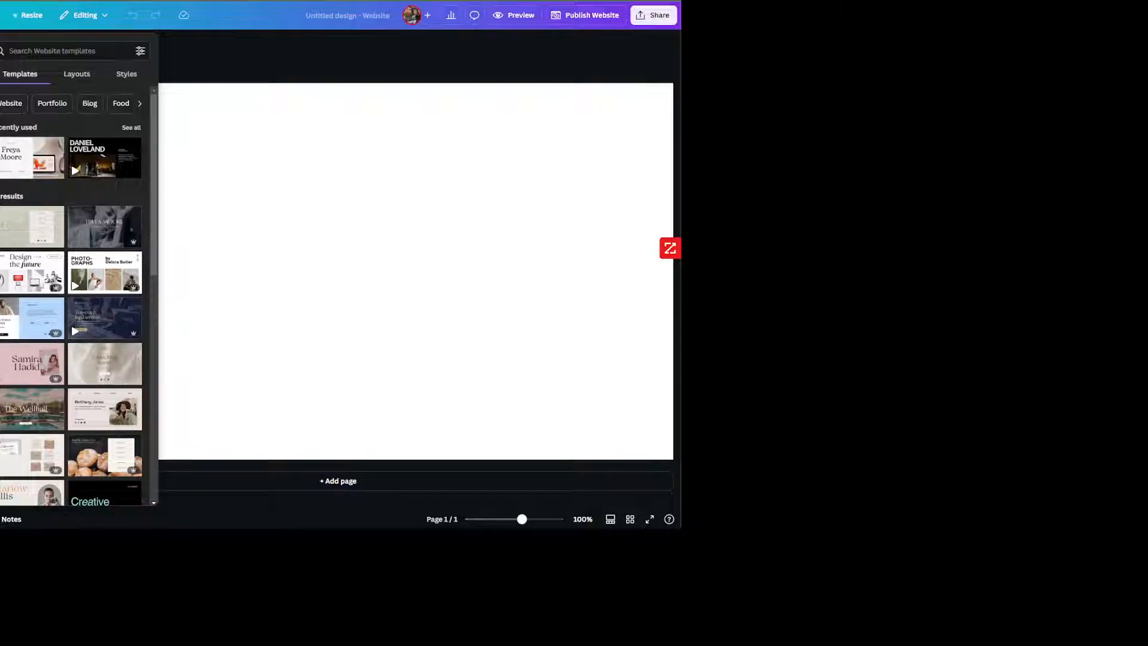
key(super+Up)
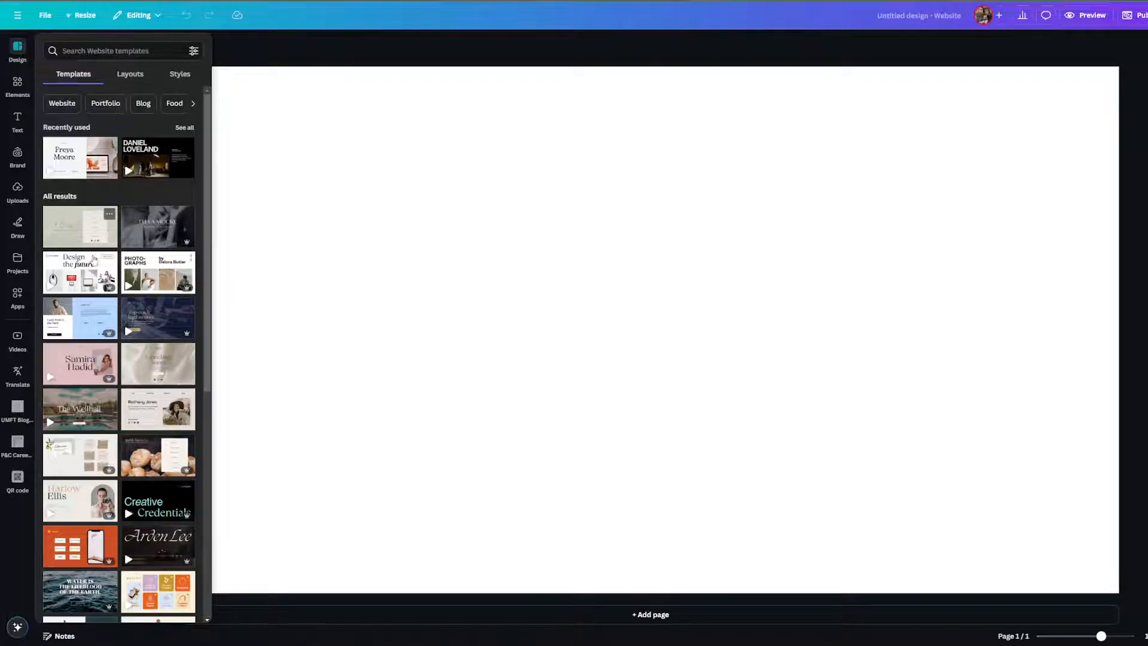
Toggle the template search filters and recent searches, then return to the template list.
click(192, 52)
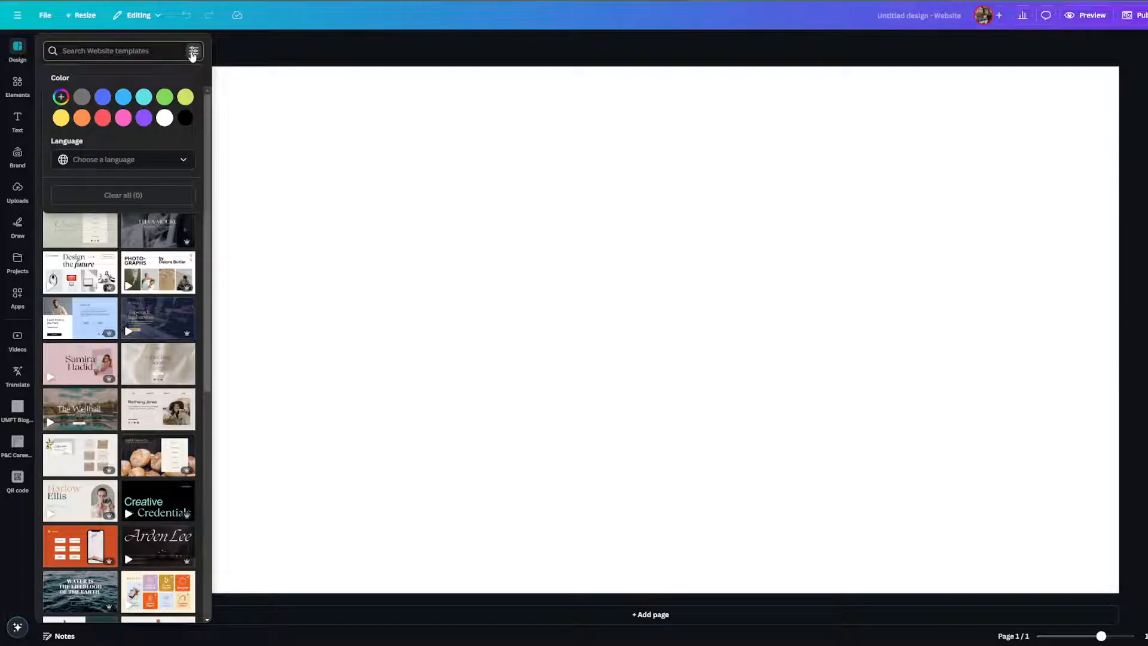
click(192, 53)
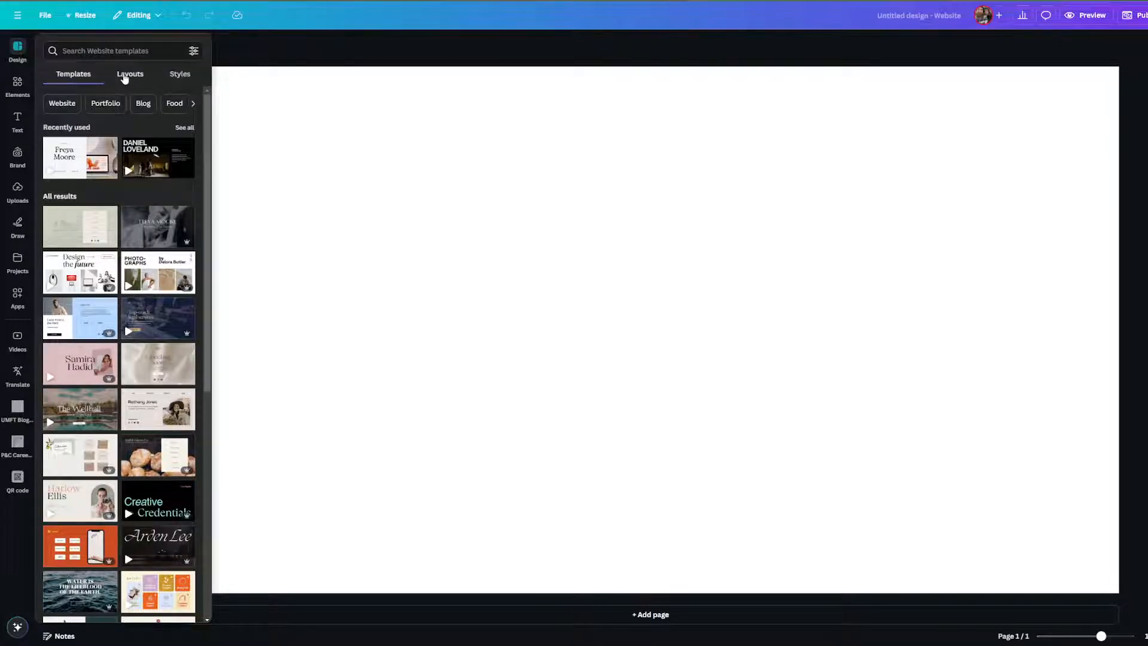
click(192, 53)
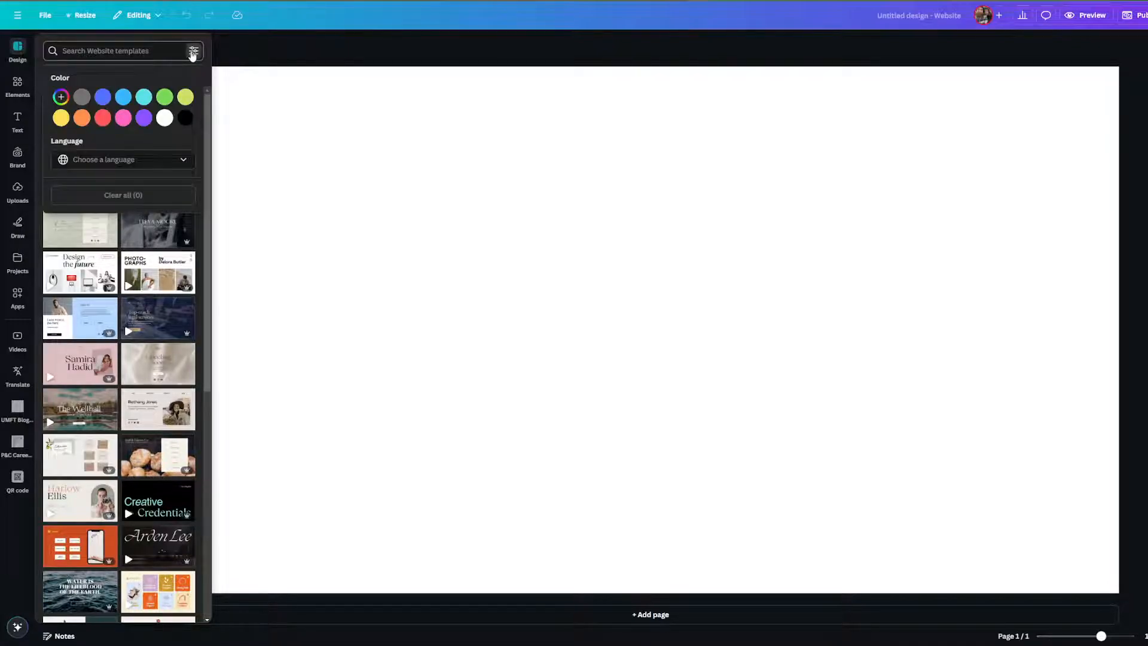
click(191, 54)
click(95, 51)
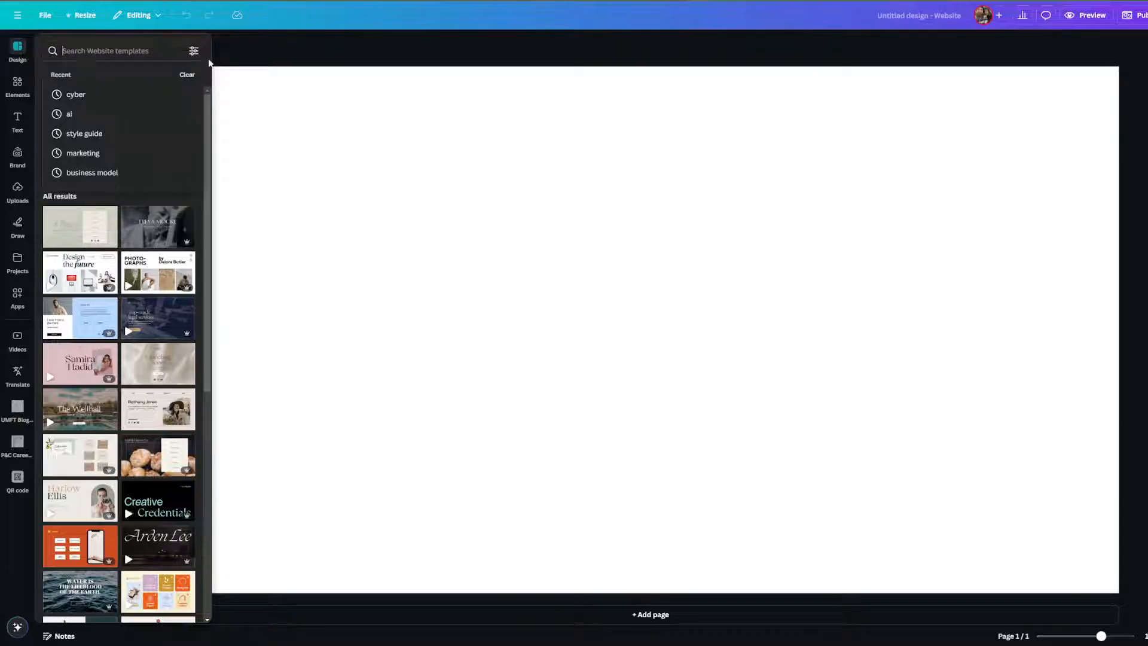
click(193, 53)
click(119, 51)
click(119, 259)
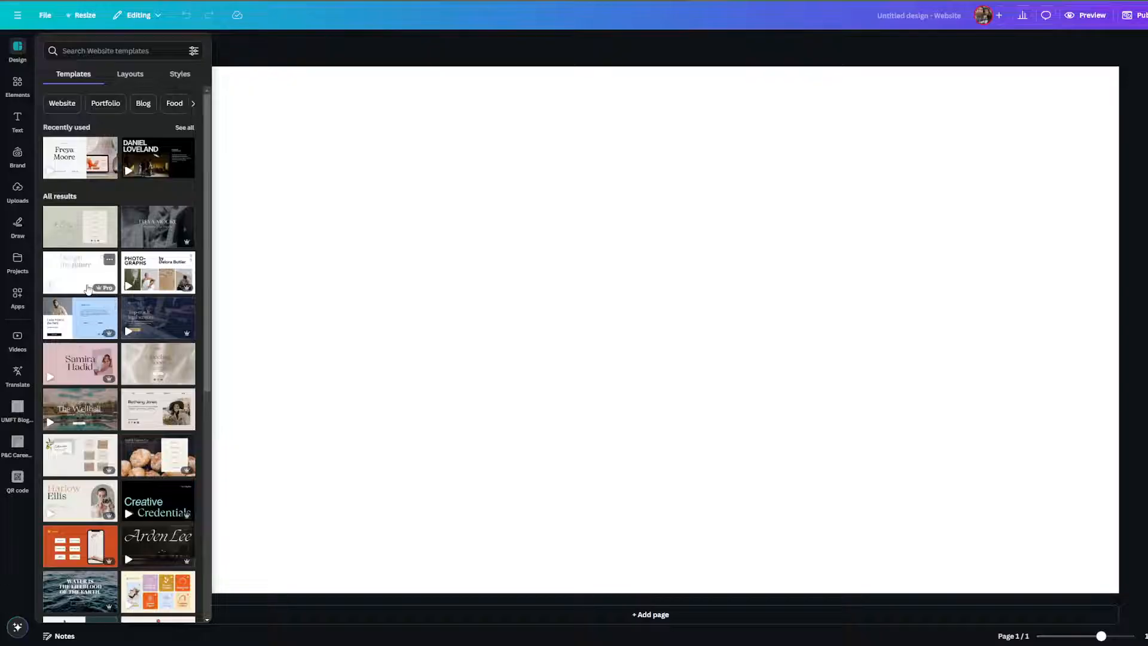
Scroll the Website templates and apply Yellow Colorful Blocks to the design.
scroll(105, 370, down, 3)
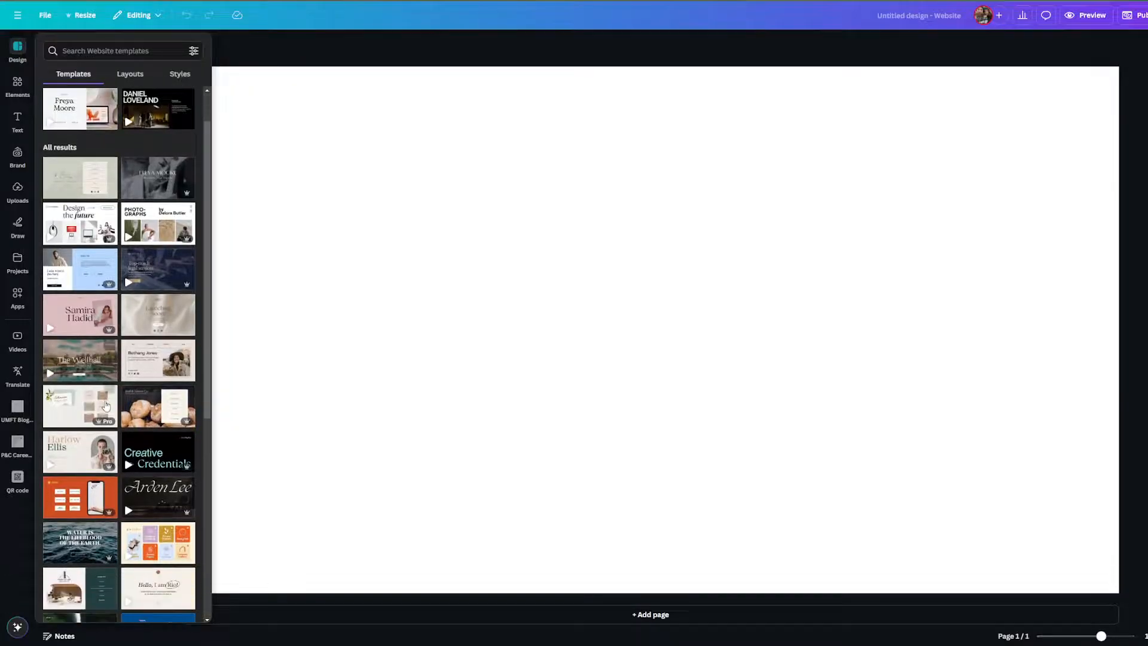
scroll(106, 406, down, 6)
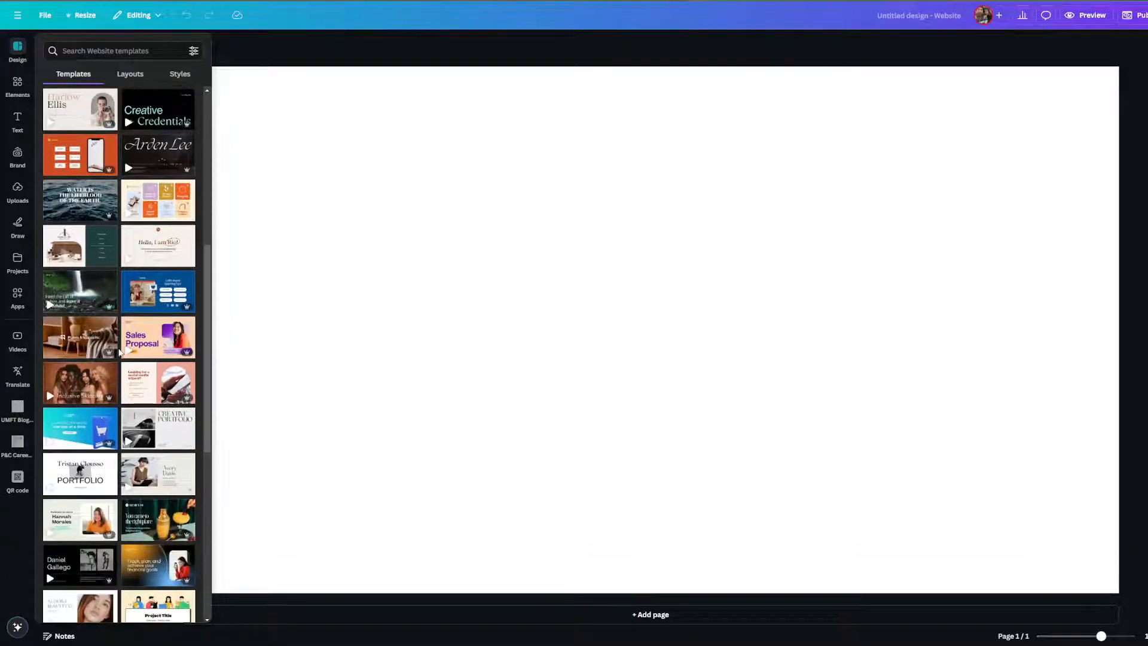
scroll(120, 352, down, 2)
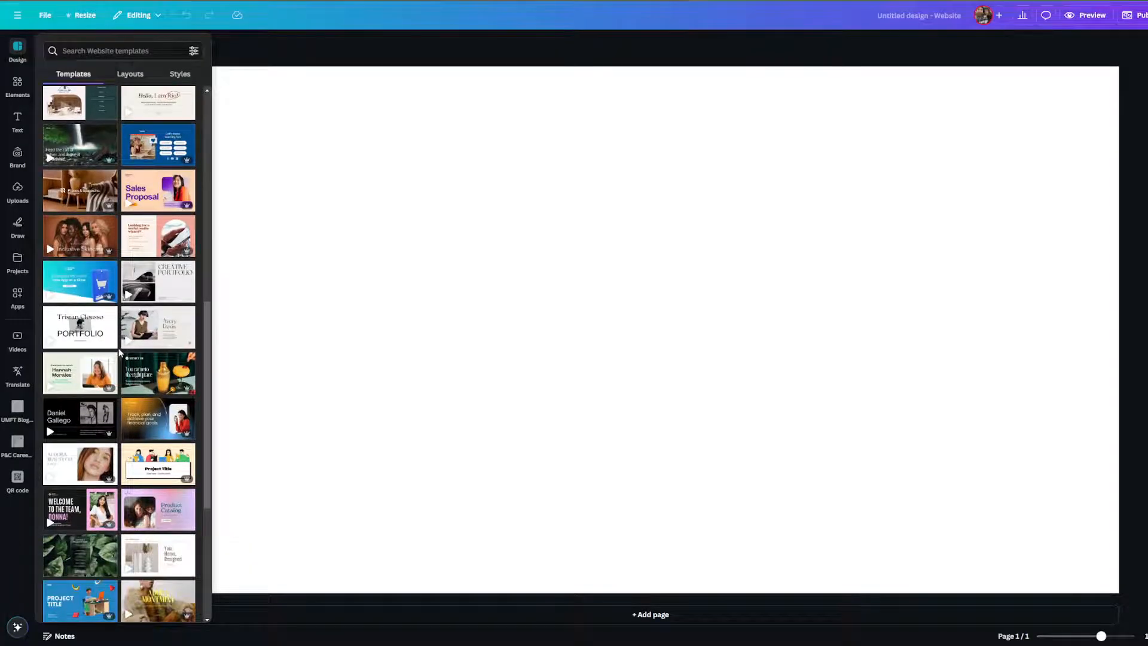
scroll(119, 348, down, 4)
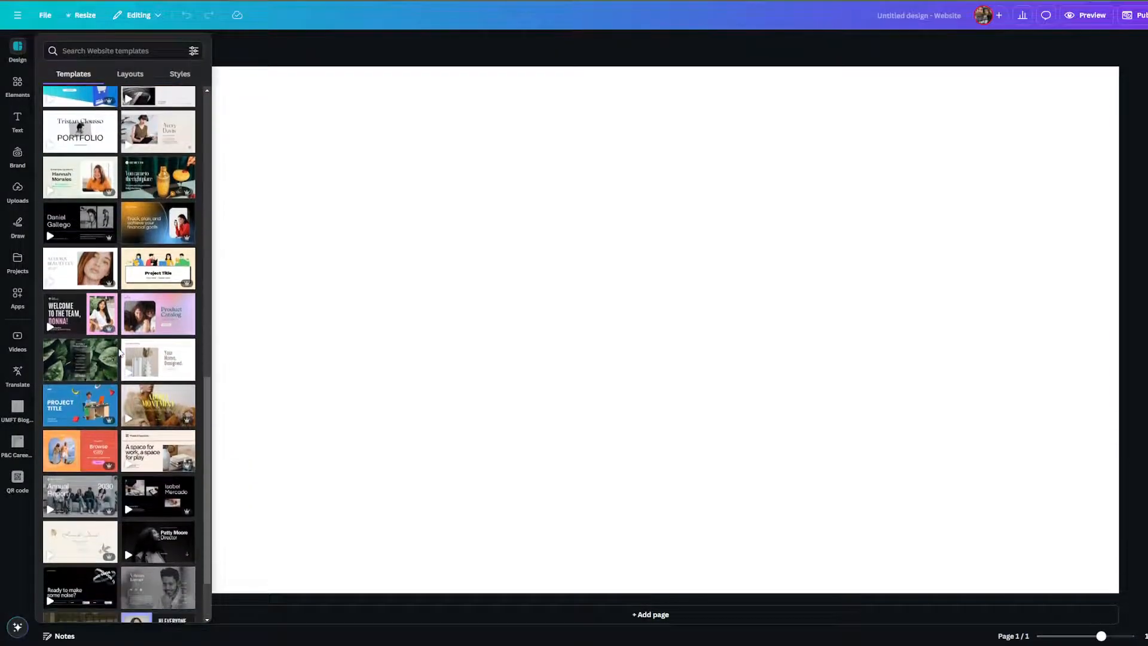
scroll(120, 351, down, 2)
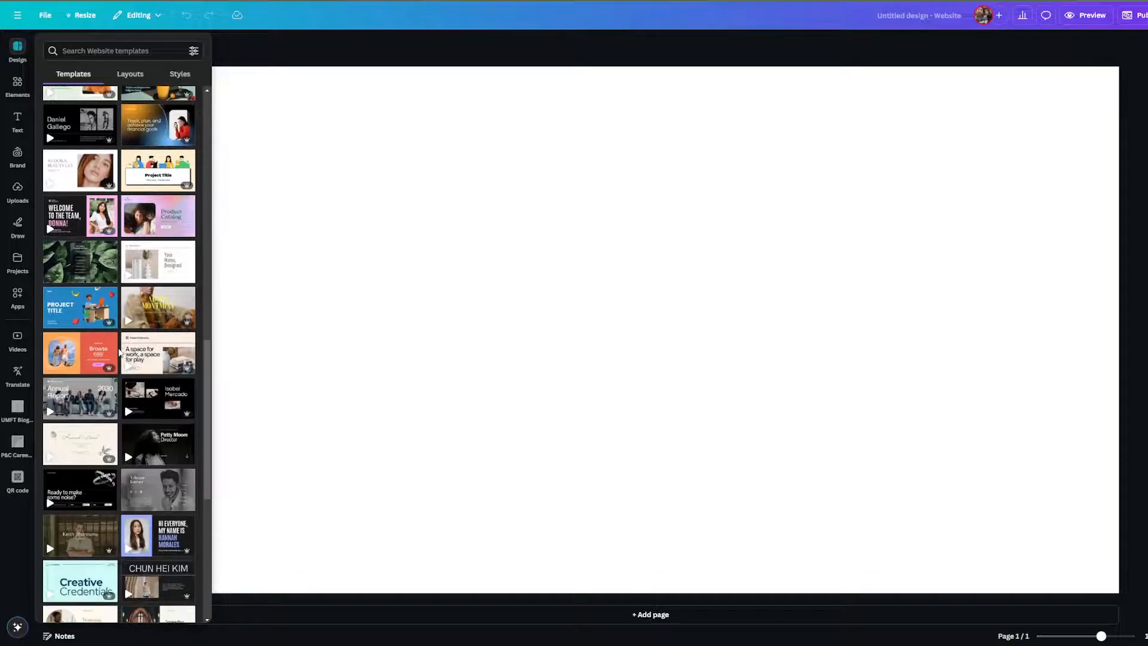
scroll(119, 353, down, 2)
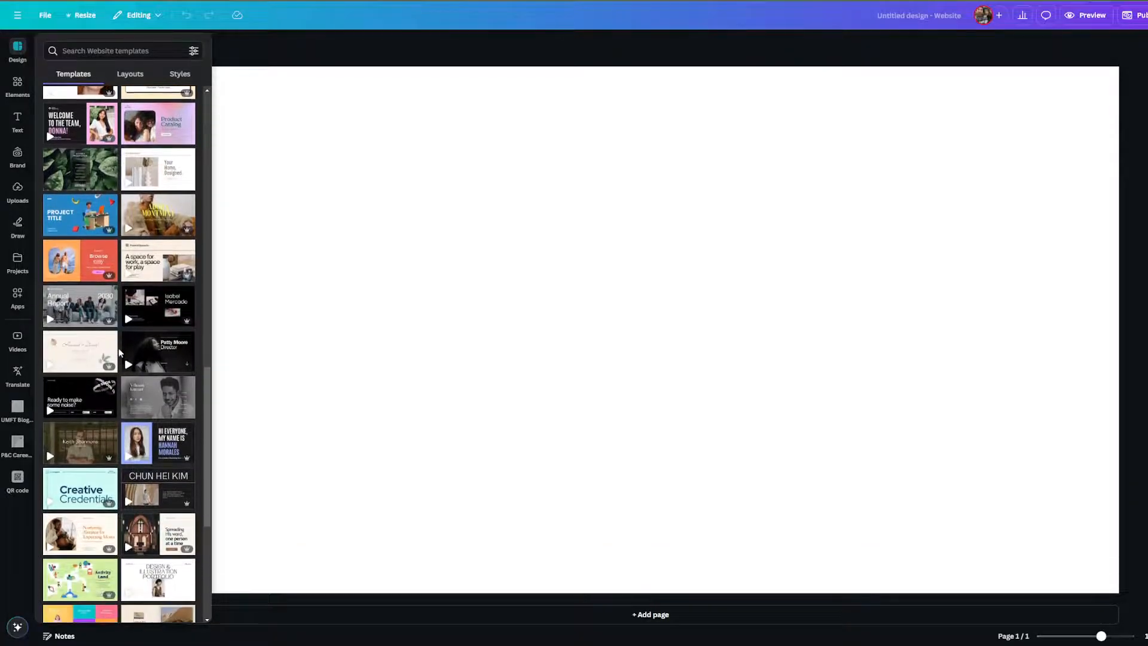
scroll(119, 352, down, 2)
scroll(118, 352, down, 2)
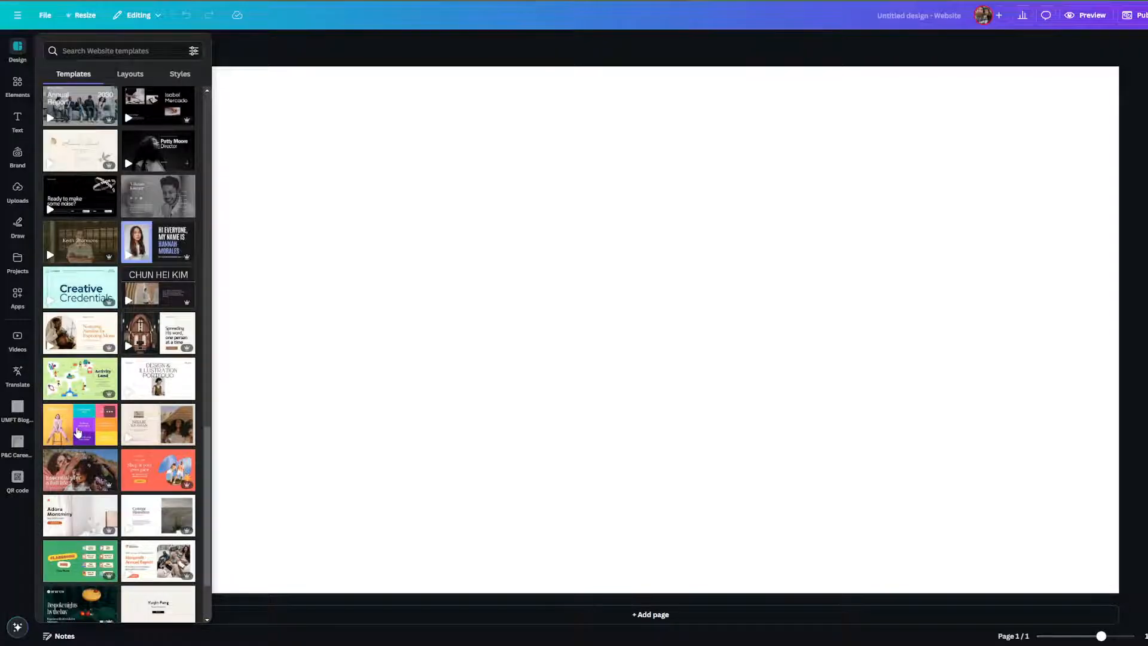
click(78, 430)
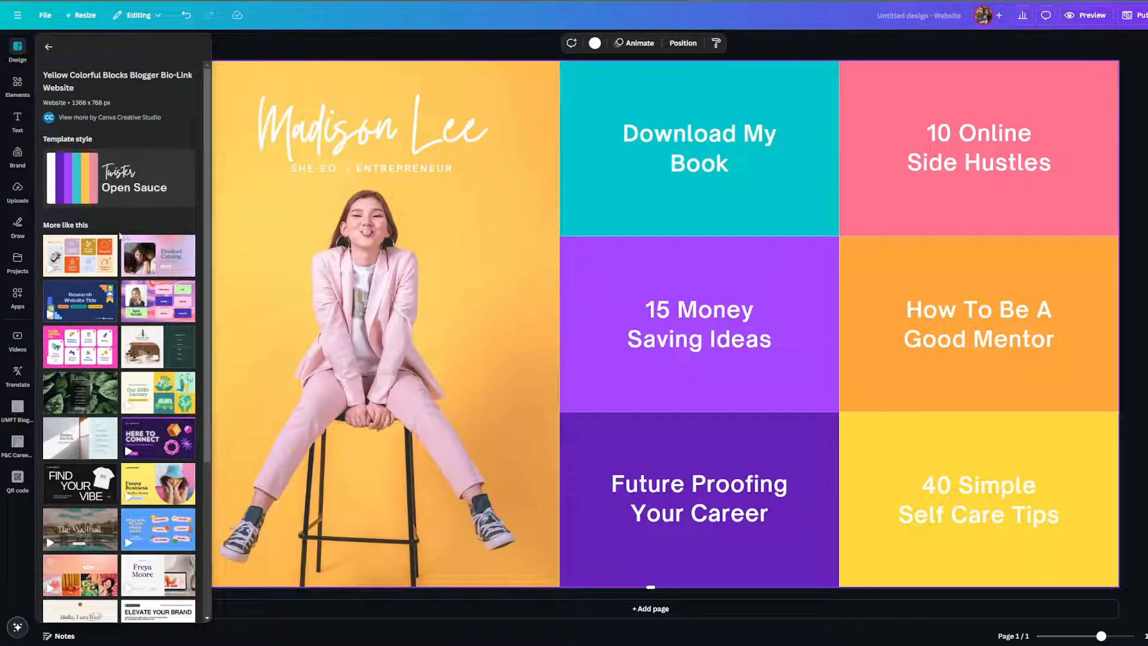
scroll(566, 279, up, 1)
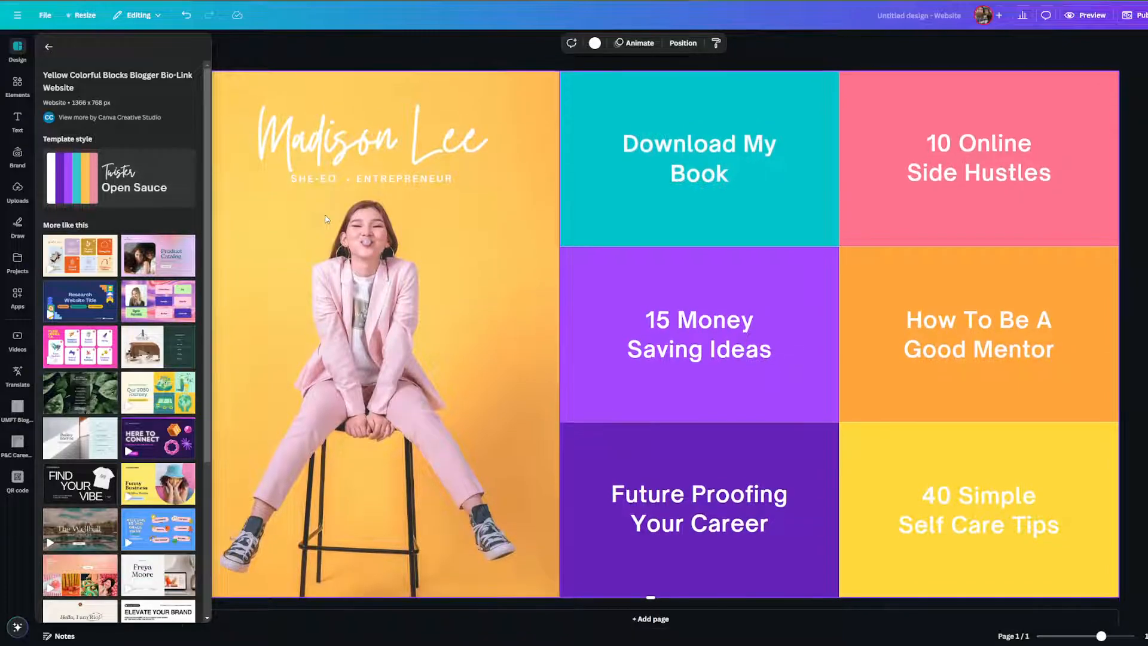
scroll(644, 502, down, 1)
click(651, 609)
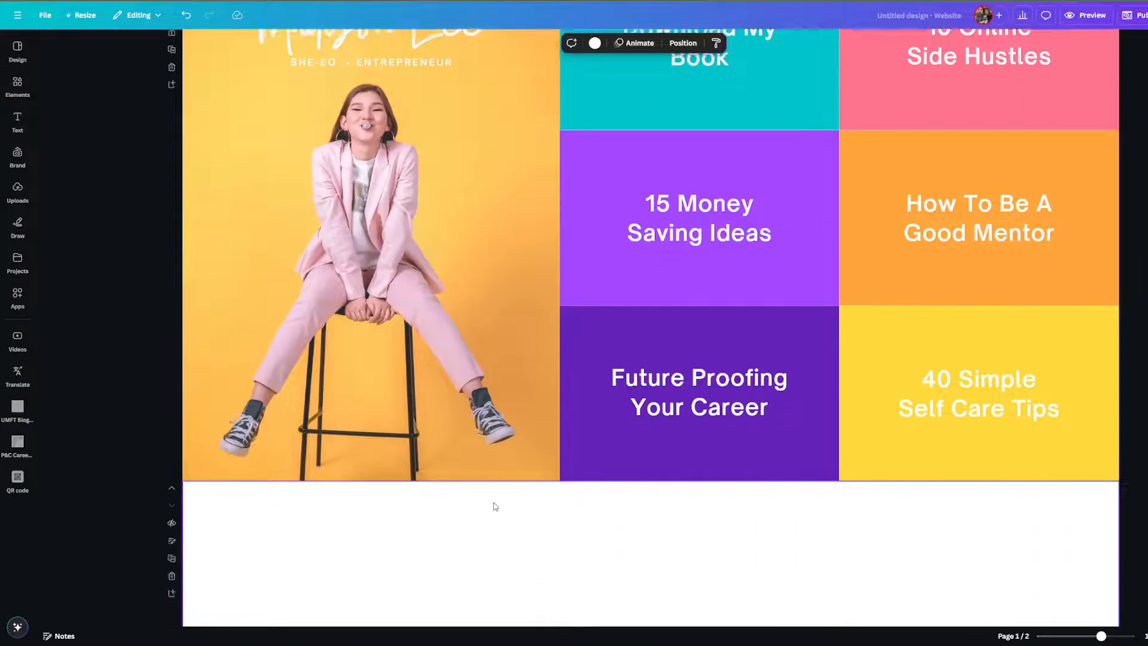
scroll(310, 129, up, 3)
click(17, 122)
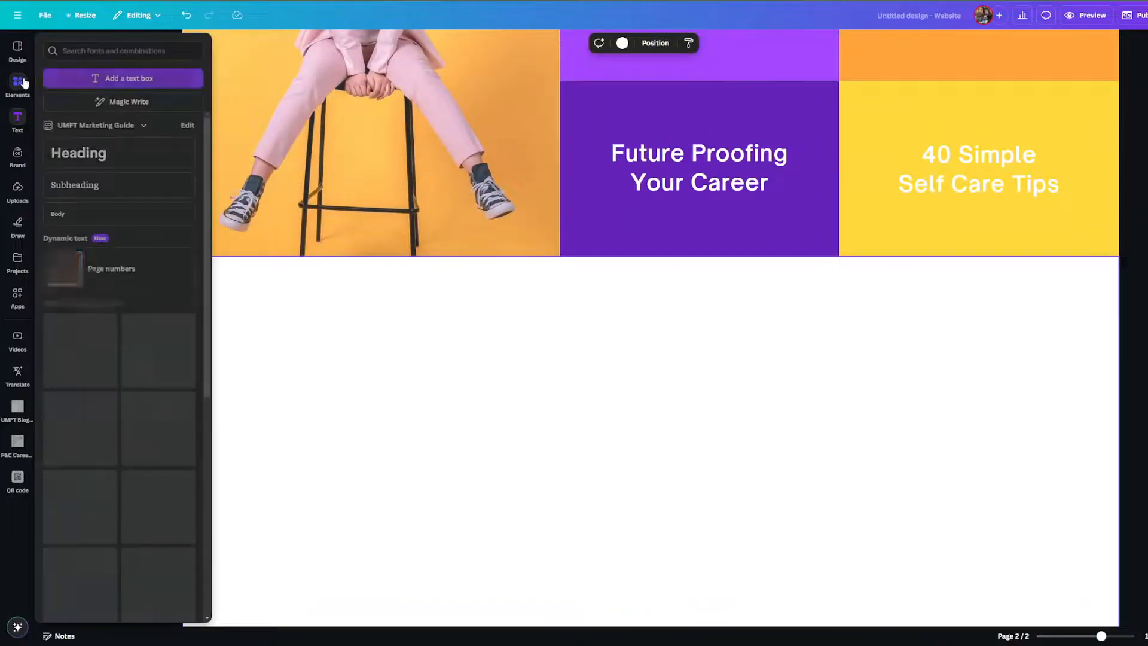
click(17, 51)
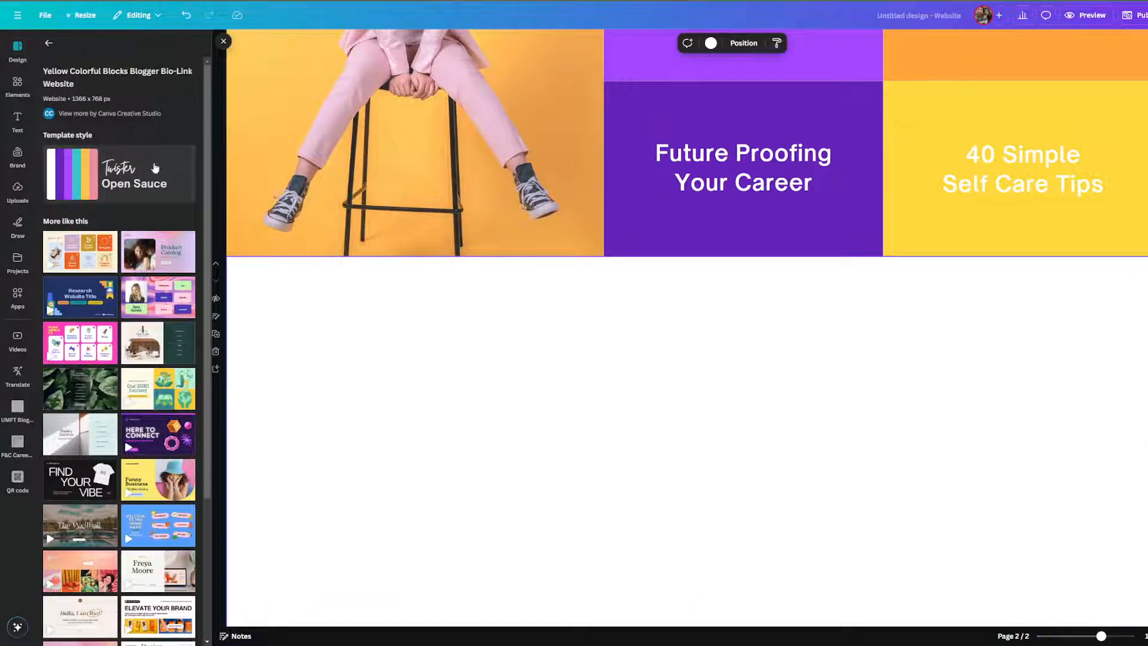
click(141, 176)
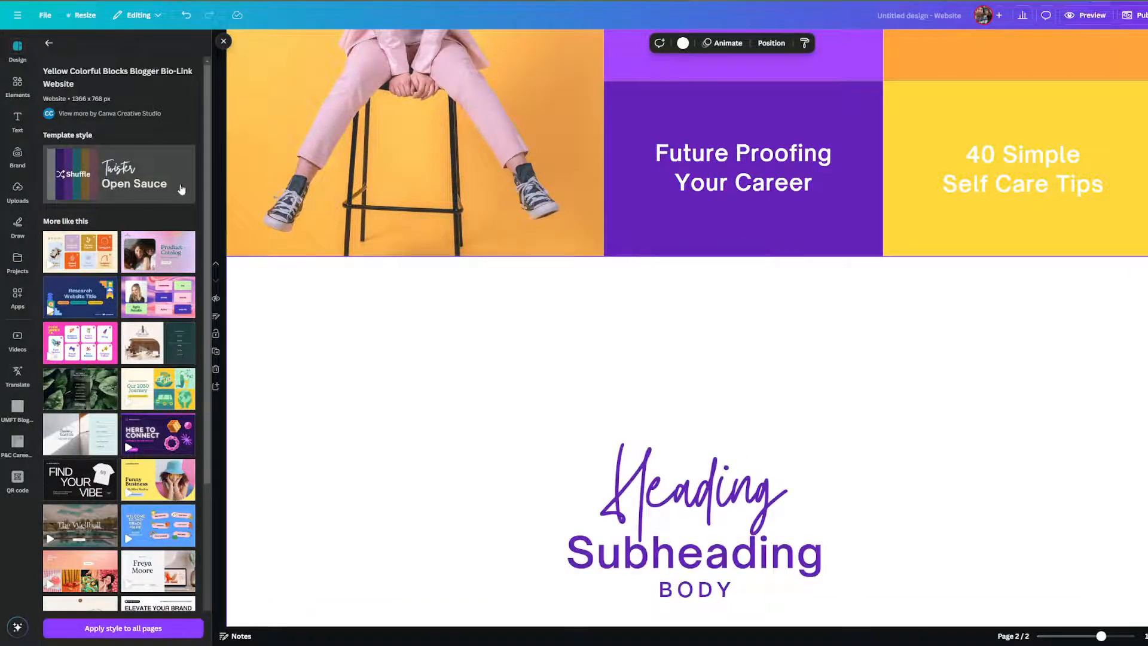
scroll(482, 419, down, 3)
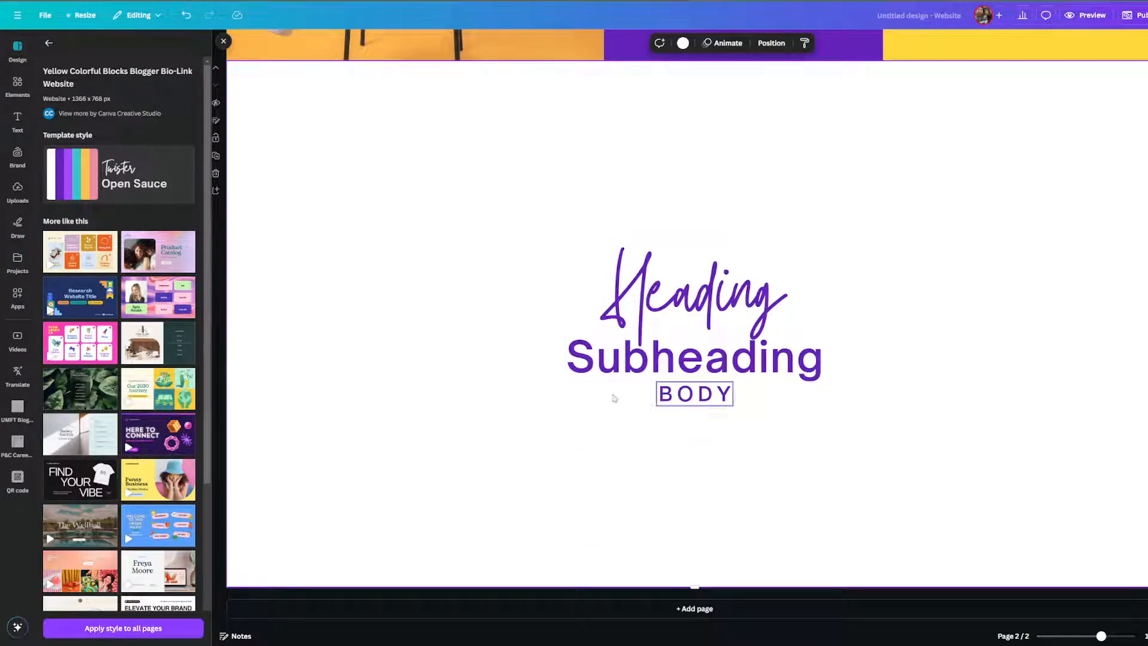
scroll(540, 326, up, 4)
scroll(540, 326, up, 4)
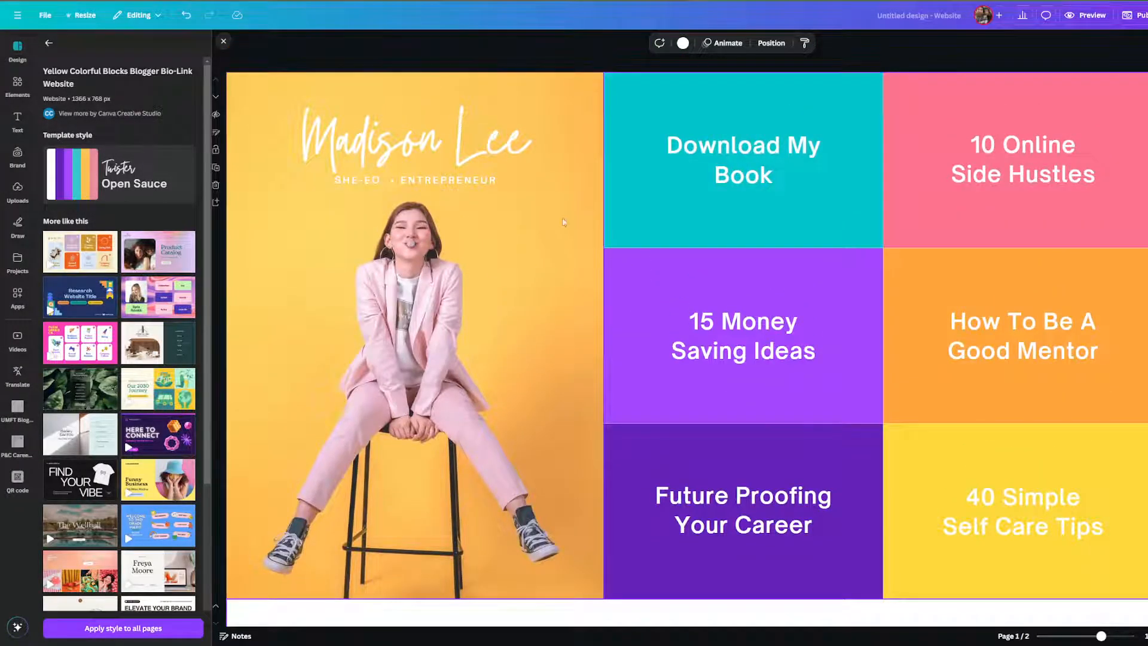
Delete every element from the first page, leaving it empty.
click(49, 43)
scroll(121, 198, up, 2)
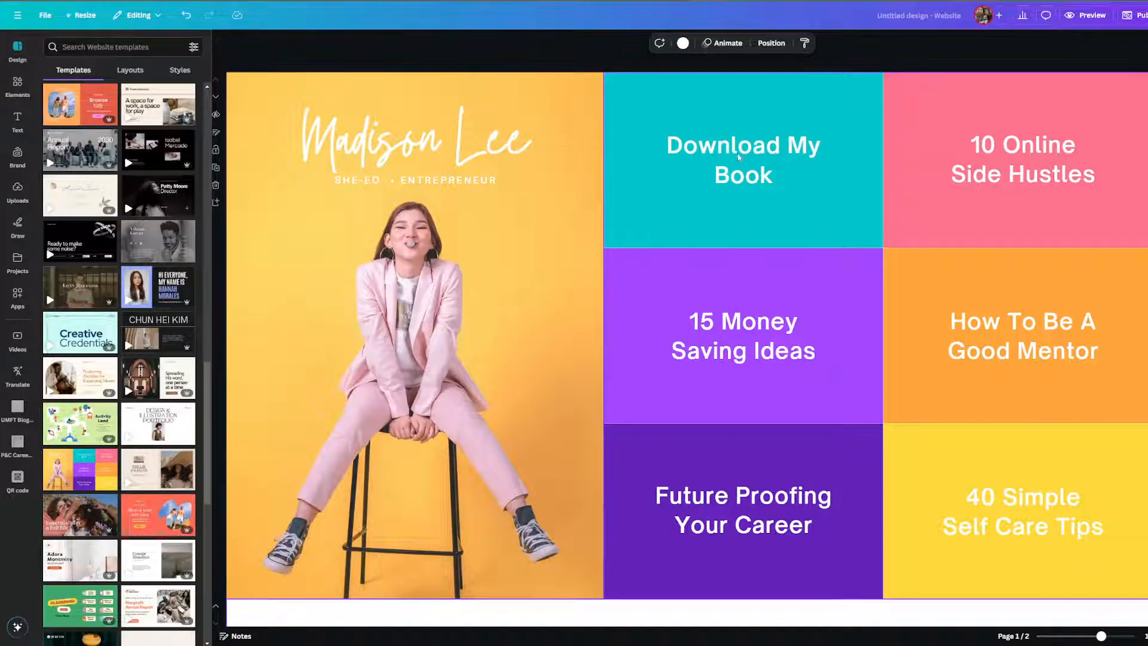
click(1027, 195)
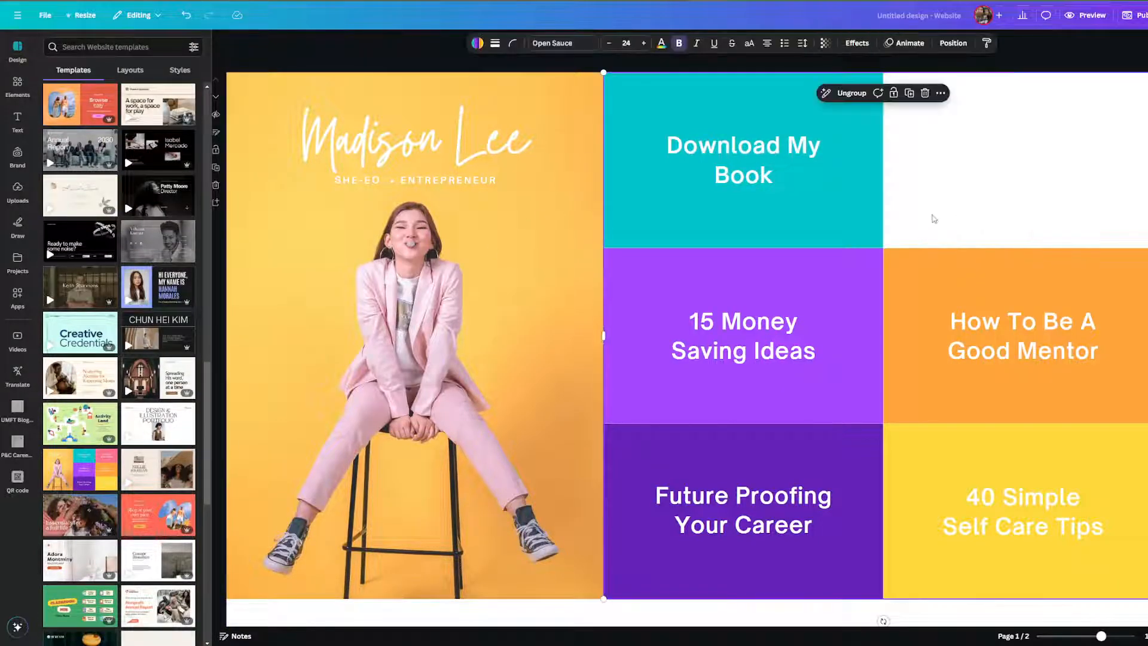
key(ctrl+a)
key(Delete)
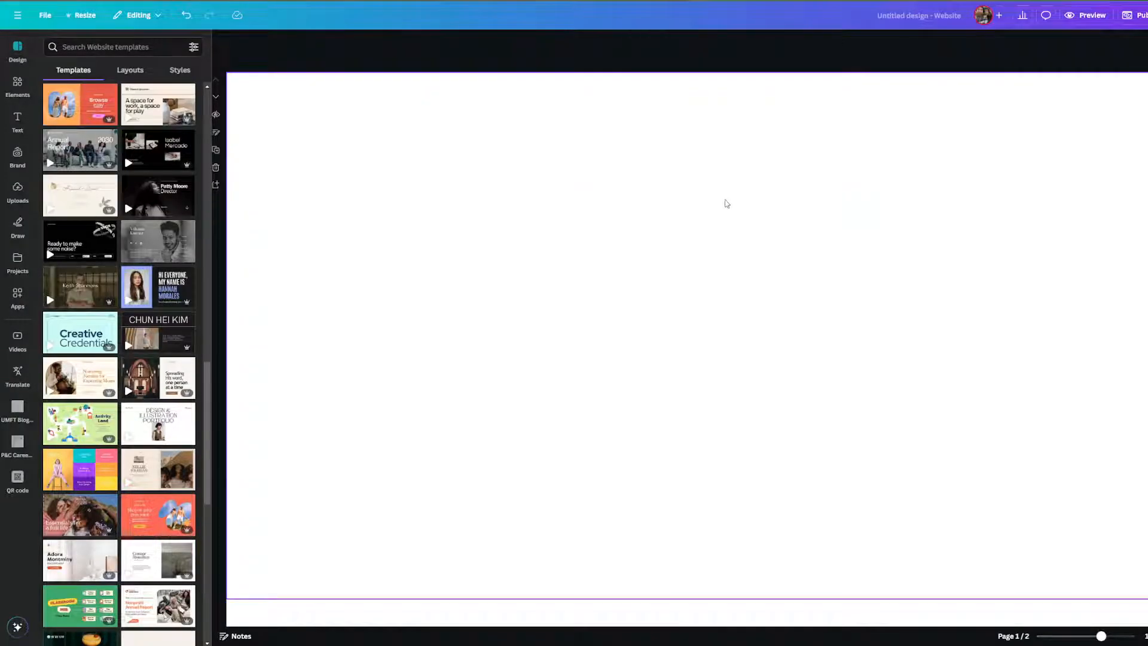
click(727, 203)
Replace all pages with the nine-page Human Resources Resume Website template.
scroll(136, 152, up, 5)
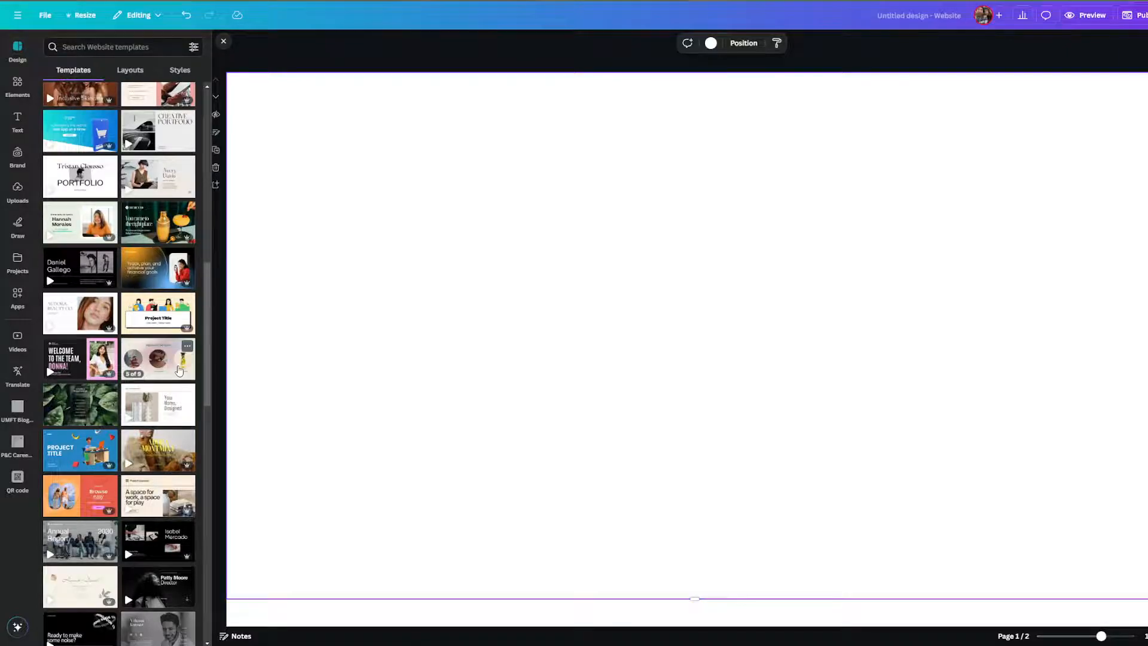
scroll(180, 371, down, 4)
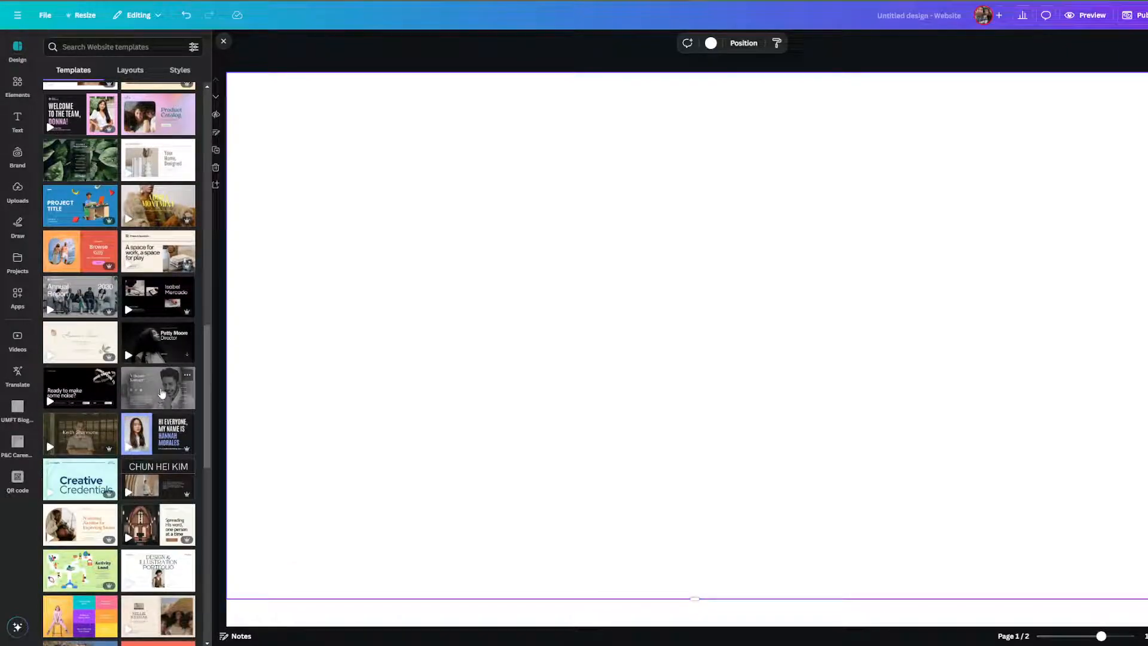
scroll(159, 395, down, 3)
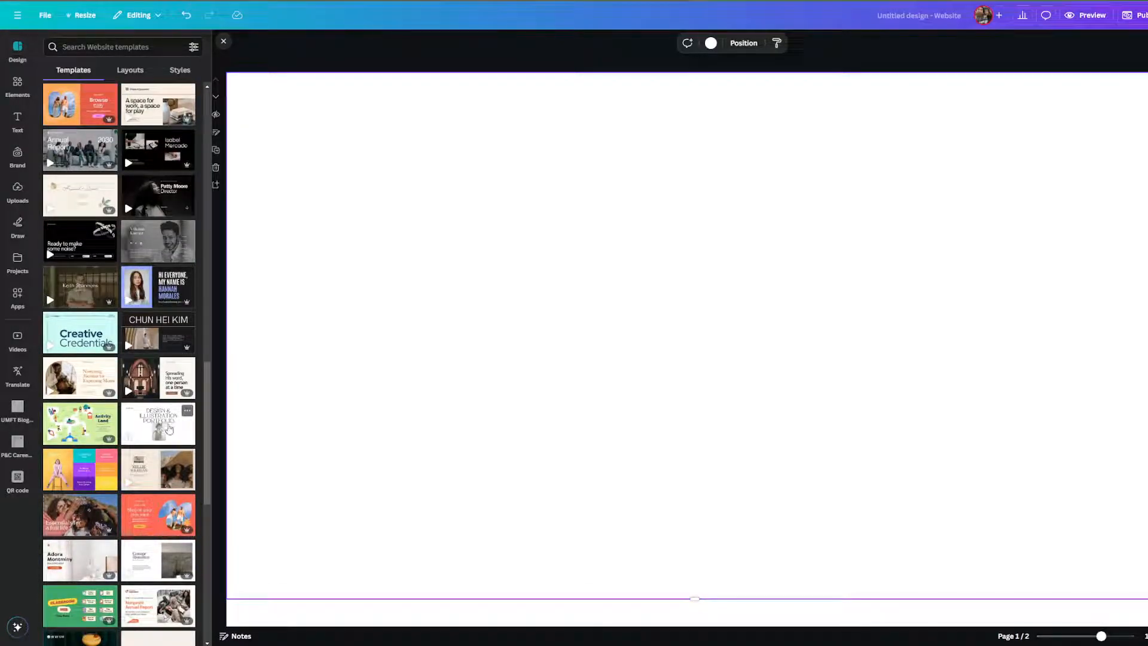
scroll(169, 428, down, 4)
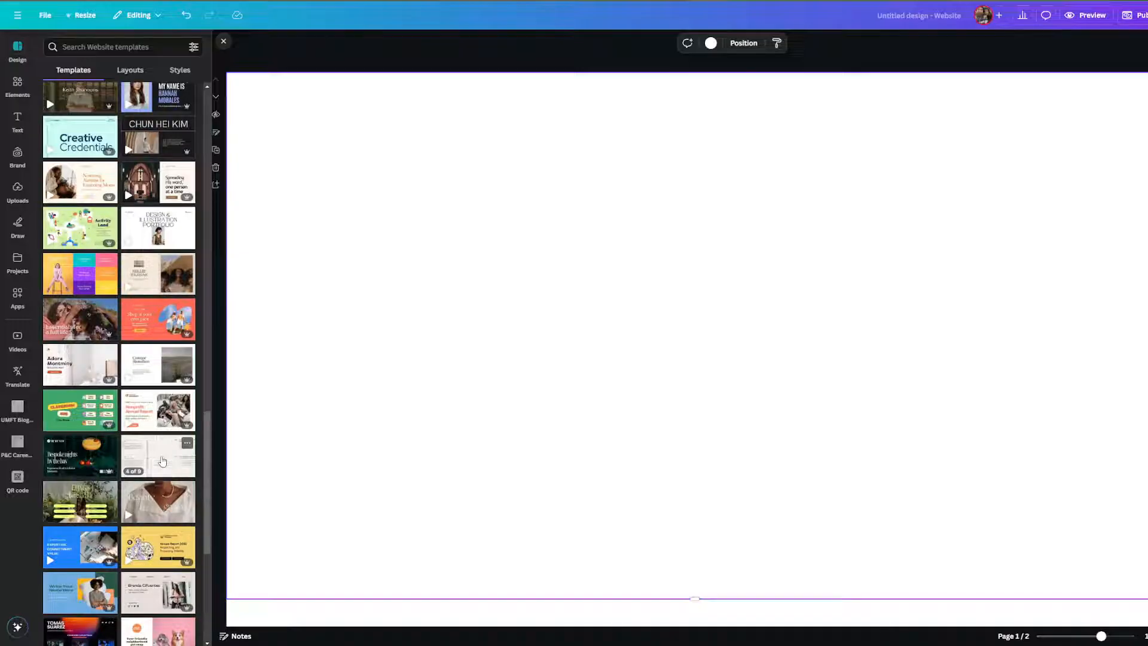
click(160, 457)
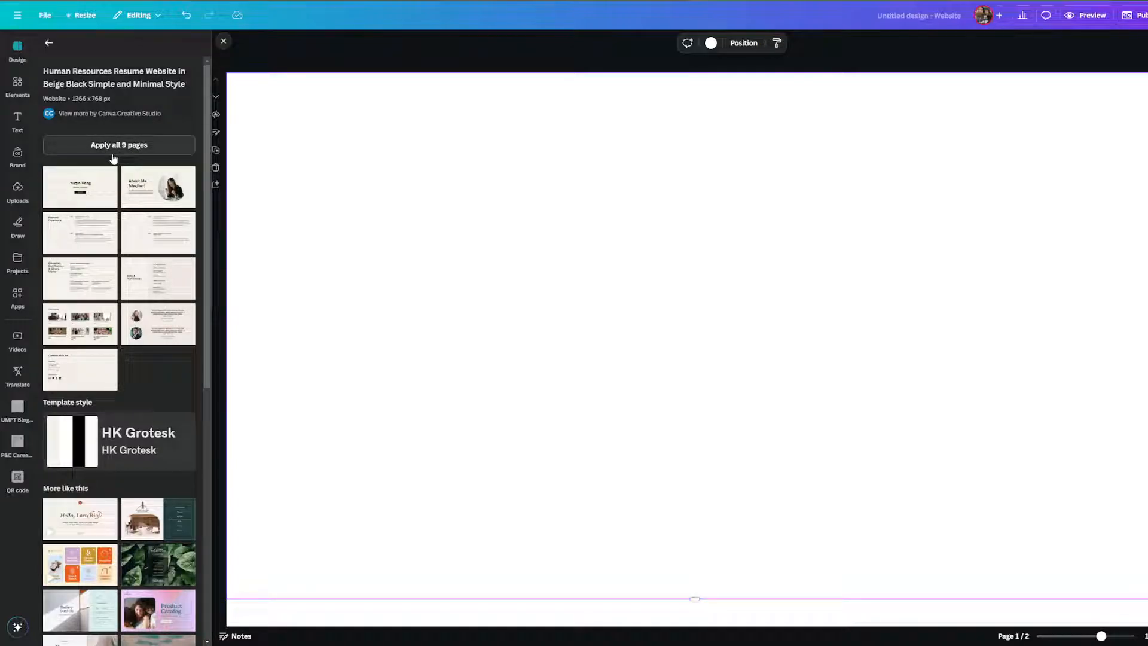
click(113, 153)
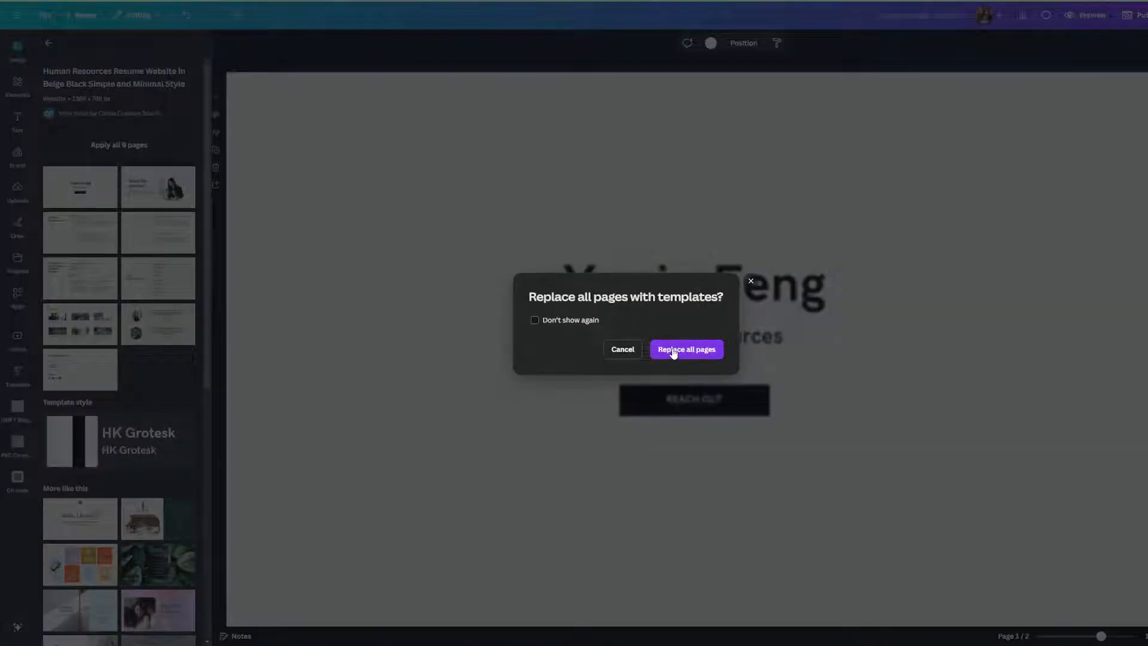
click(673, 354)
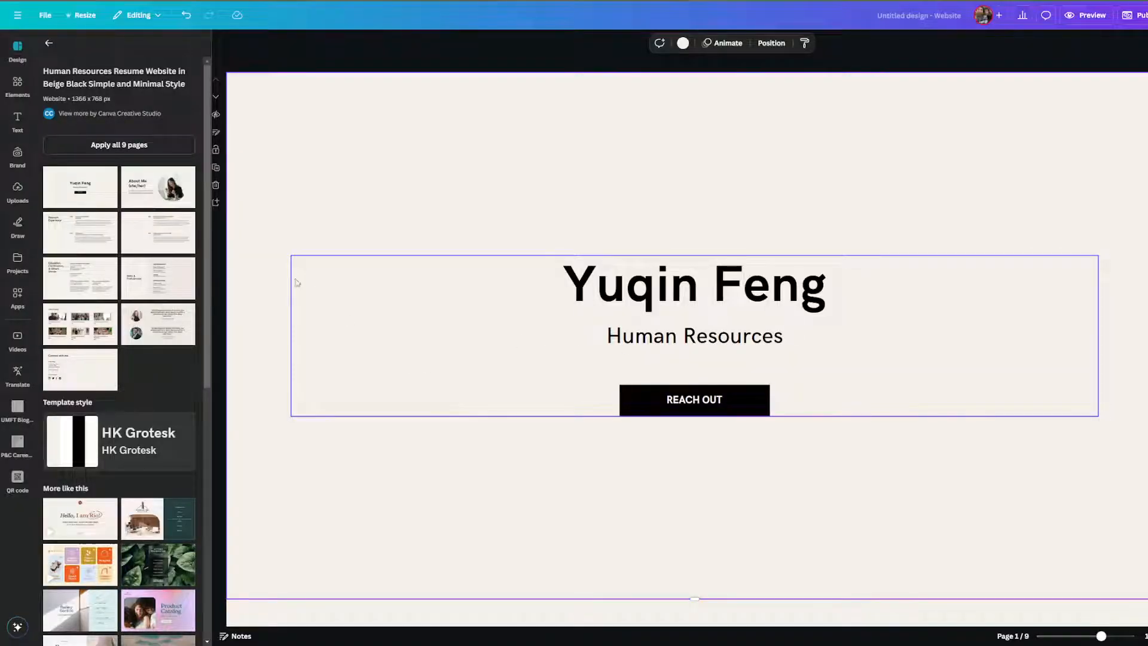
scroll(477, 341, down, 6)
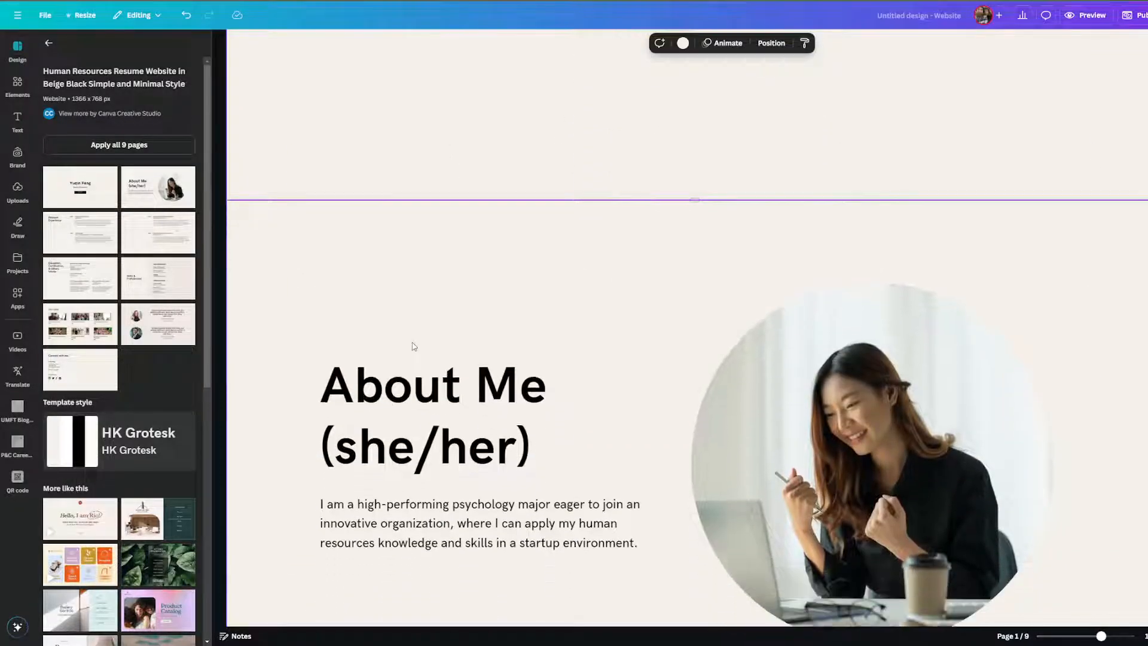
scroll(635, 377, down, 5)
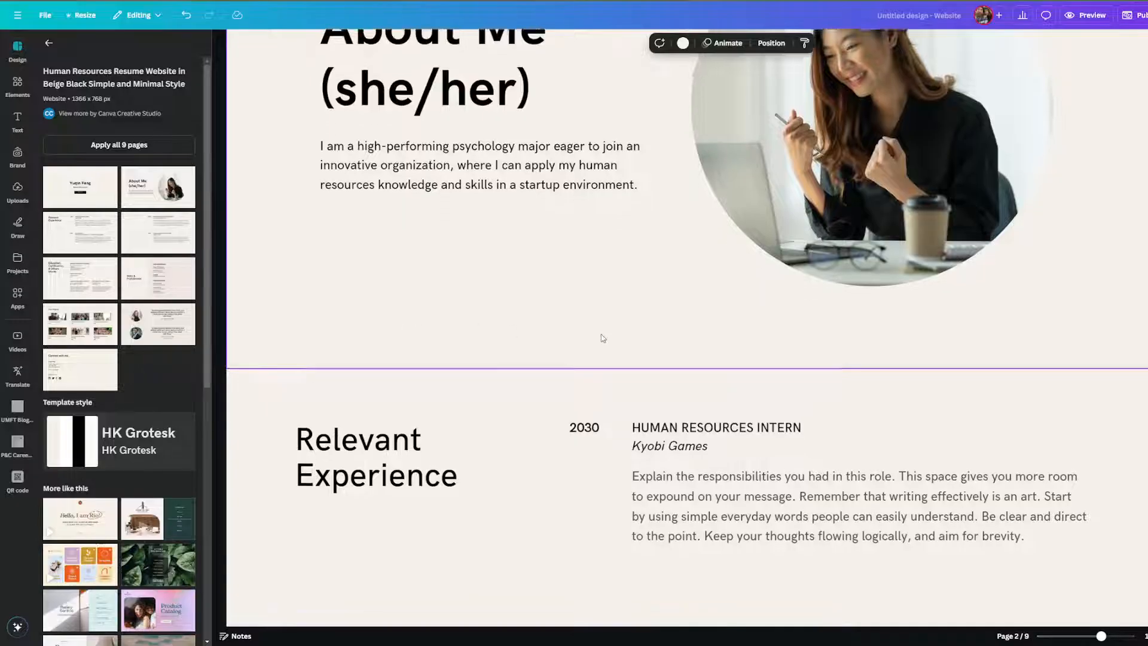
scroll(603, 338, down, 15)
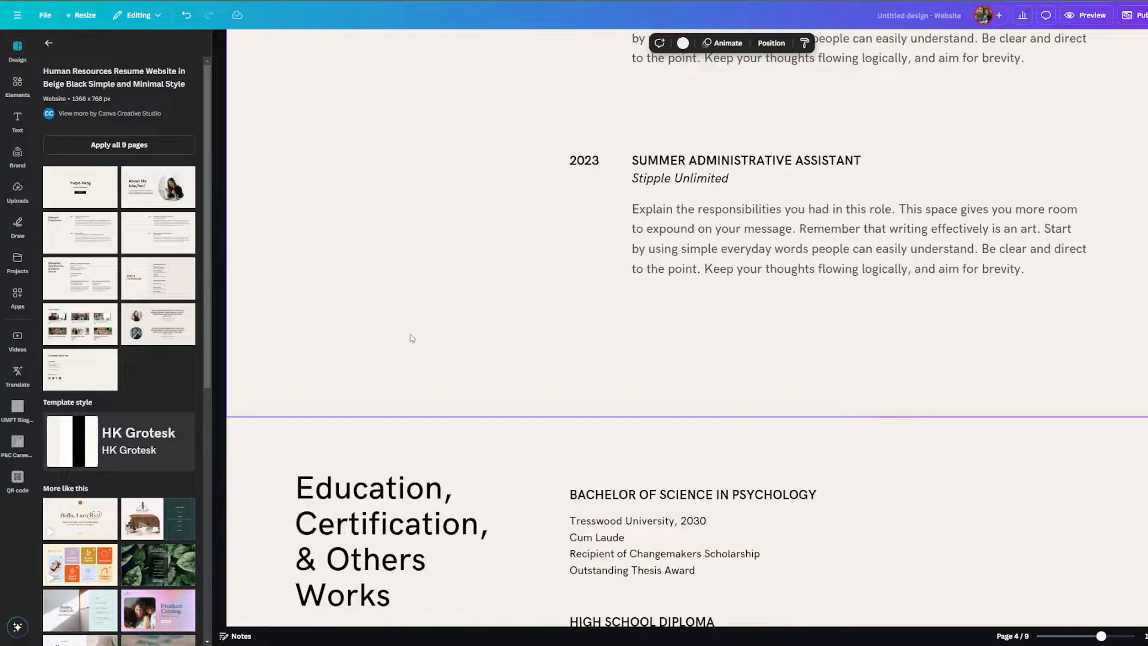
scroll(412, 339, down, 15)
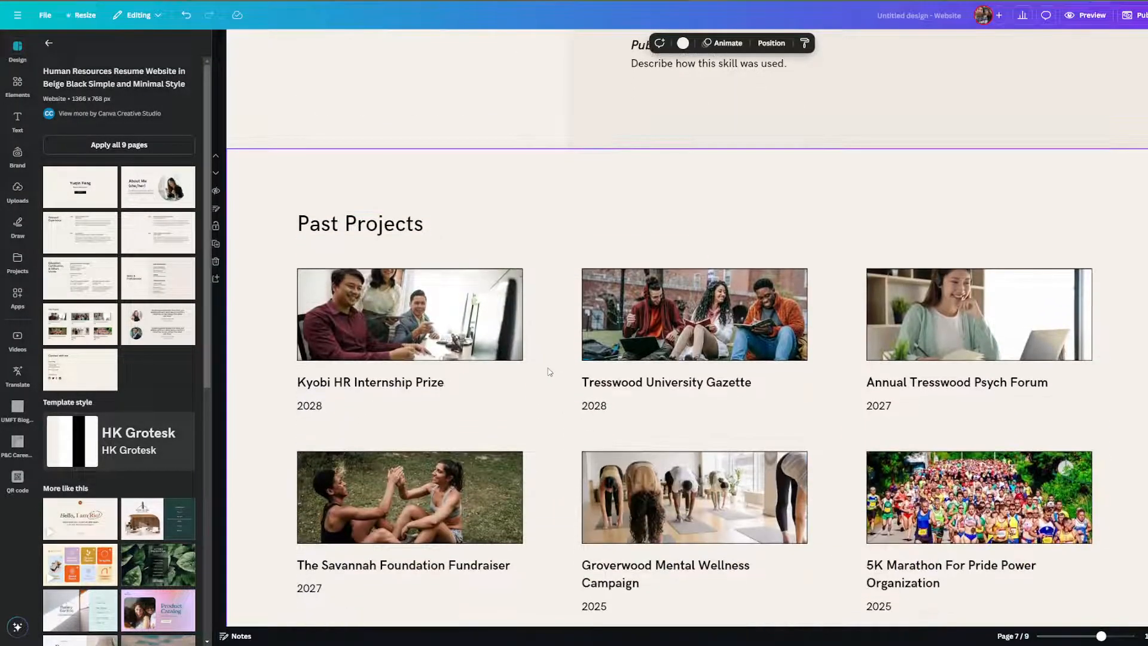
scroll(551, 262, up, 20)
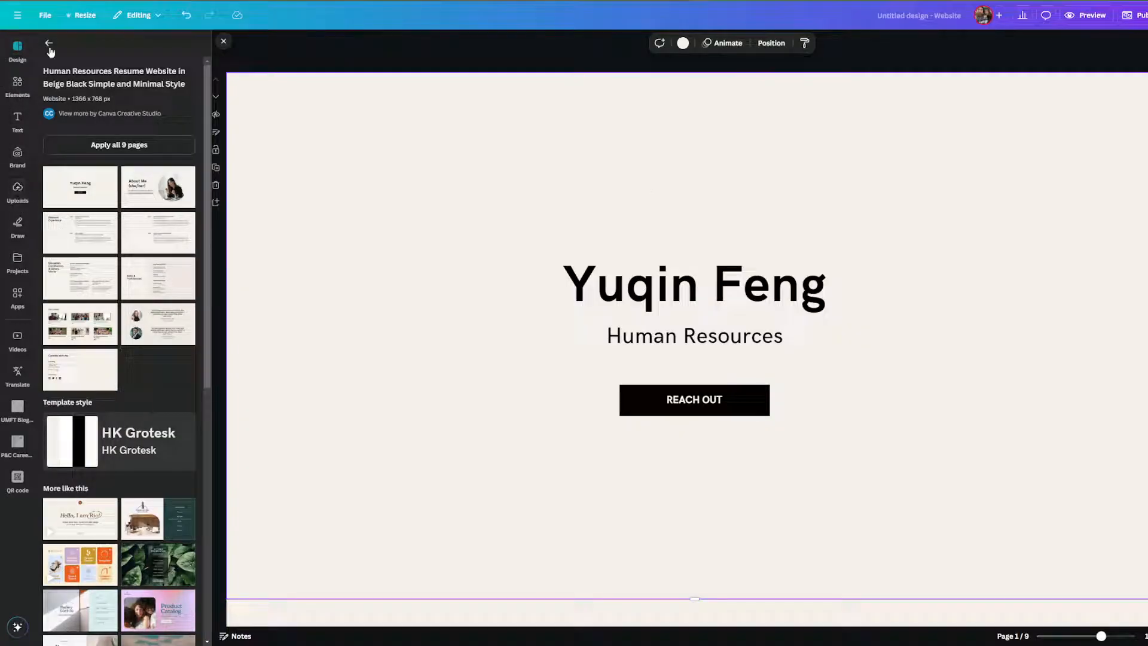
Place the uploaded bearded-man photo on page 1 and move it right.
click(19, 190)
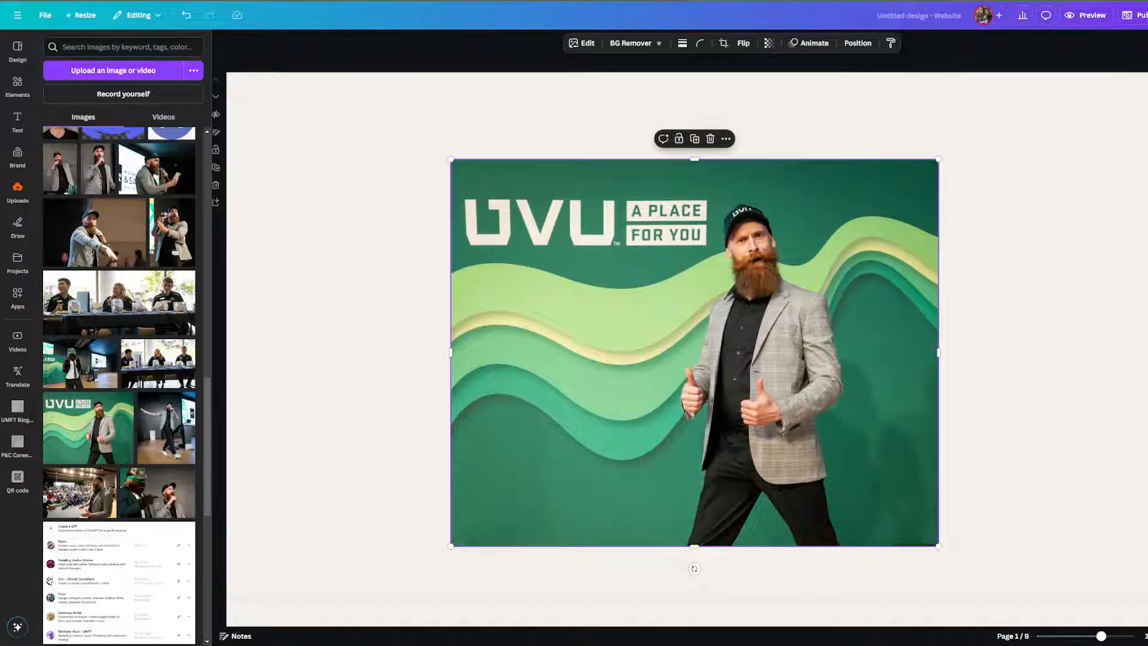
drag(826, 231, 791, 197)
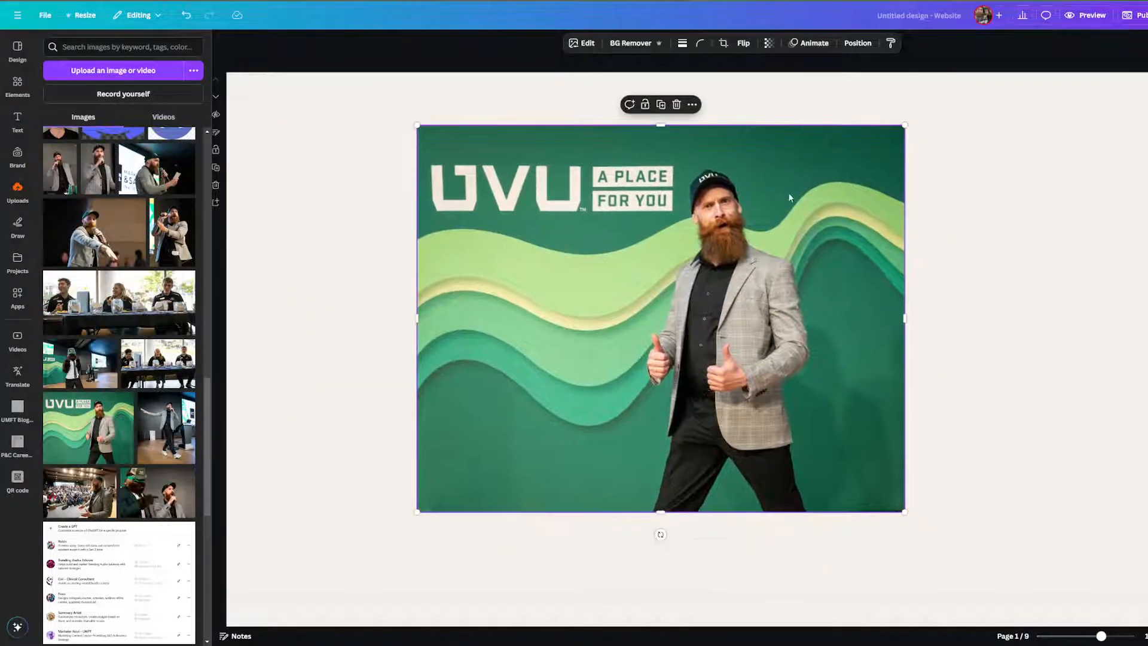
drag(842, 427, 1008, 445)
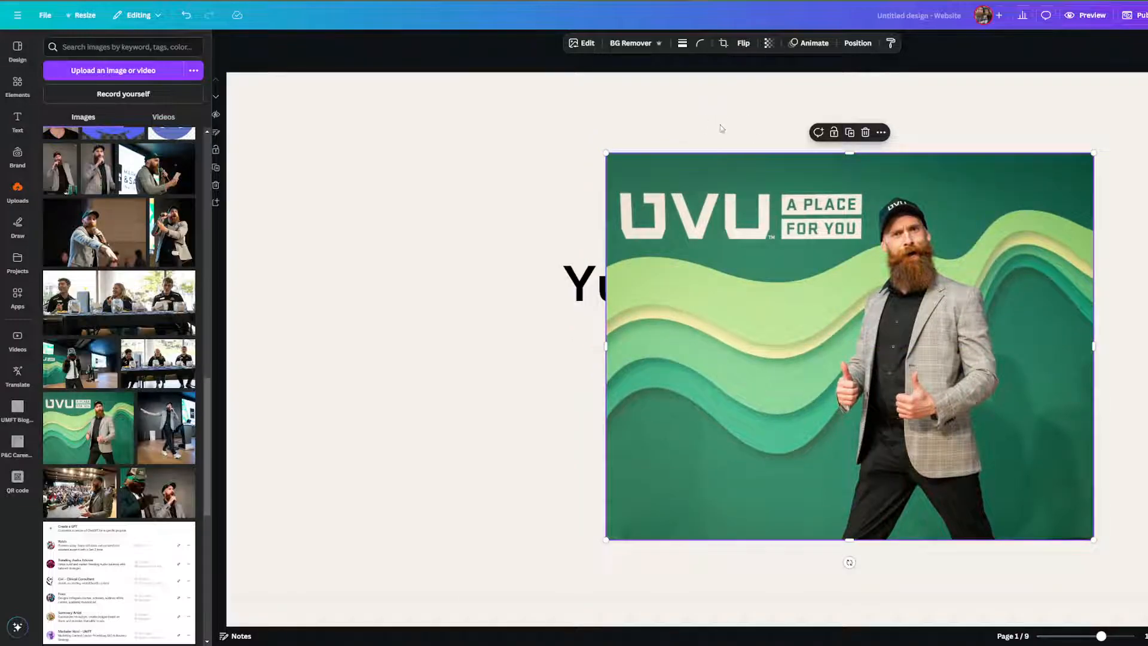
Crop the photo's left, top and right edges, then enlarge and align it beside the heading.
click(724, 44)
drag(606, 154, 814, 185)
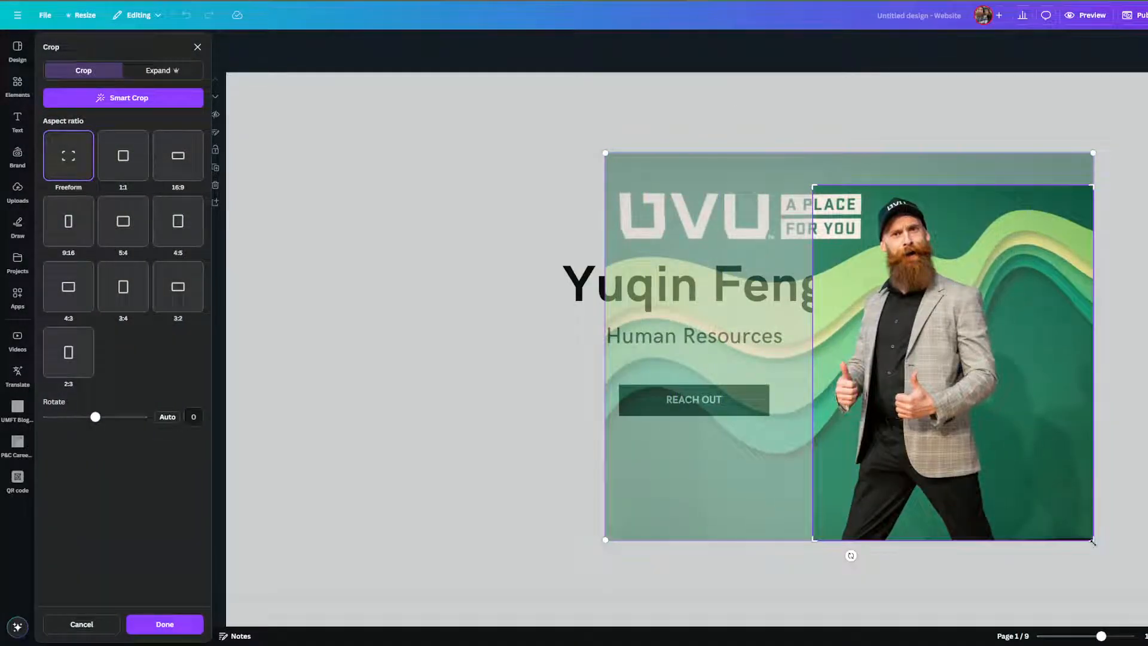
drag(1094, 541, 1009, 532)
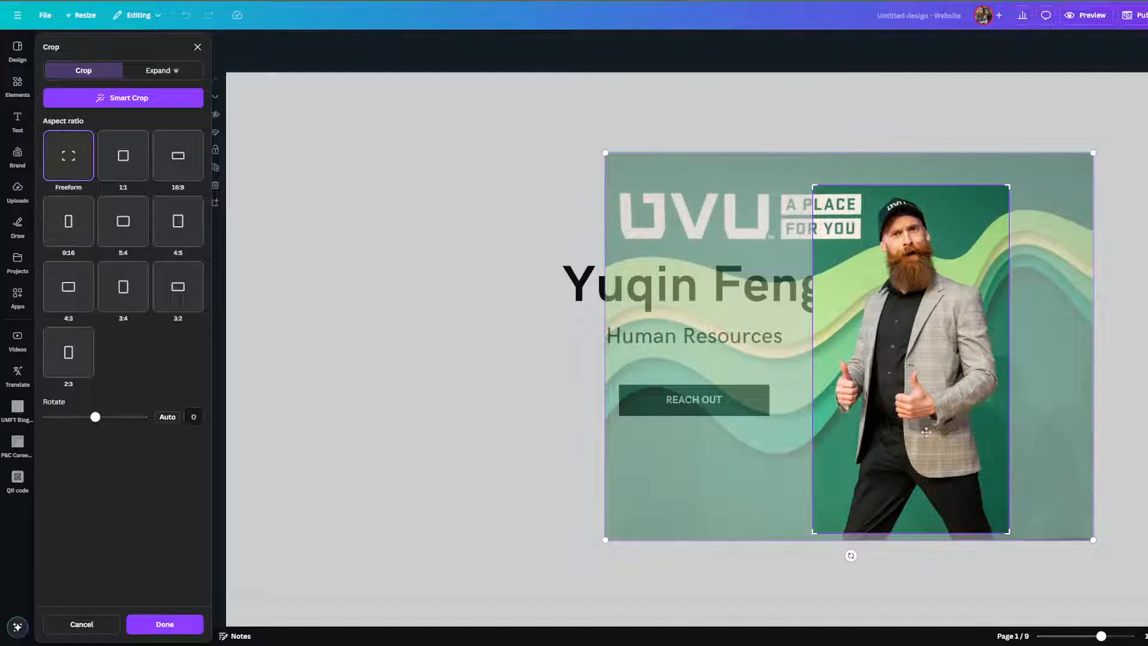
key(Return)
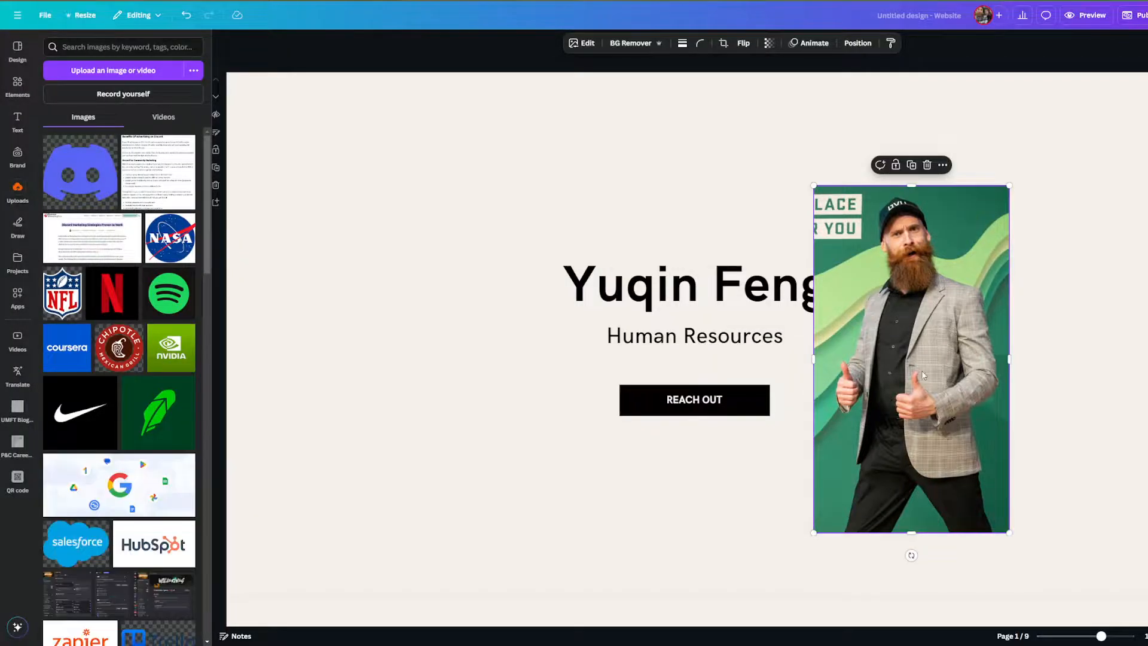
drag(921, 371, 997, 324)
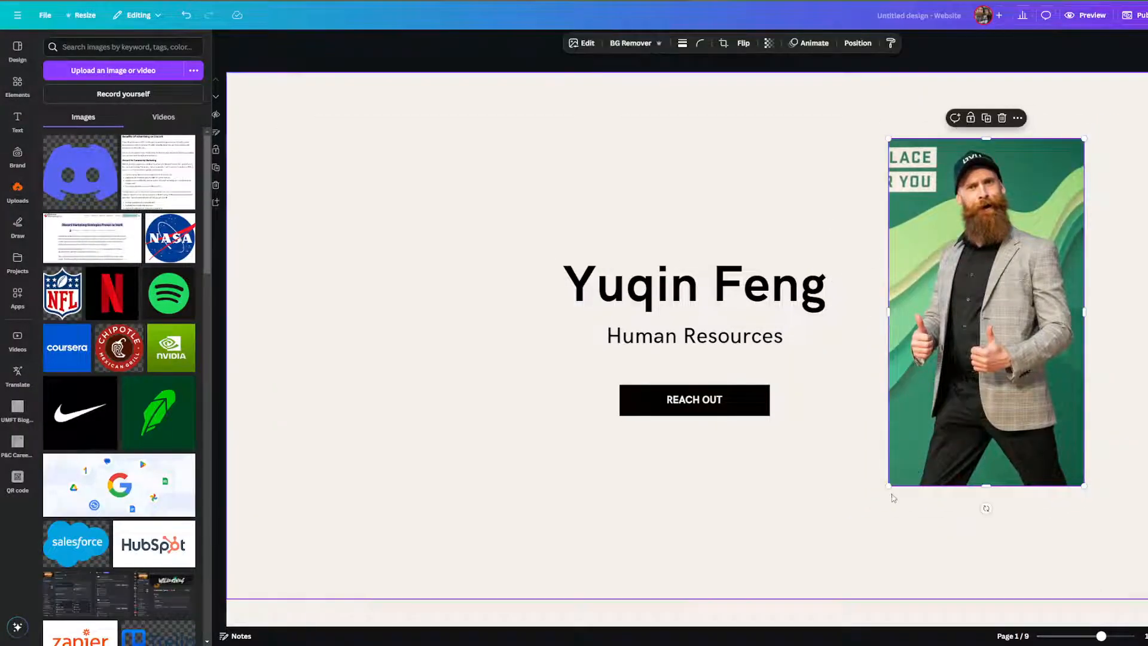
drag(889, 485, 872, 515)
drag(936, 448, 950, 440)
click(805, 481)
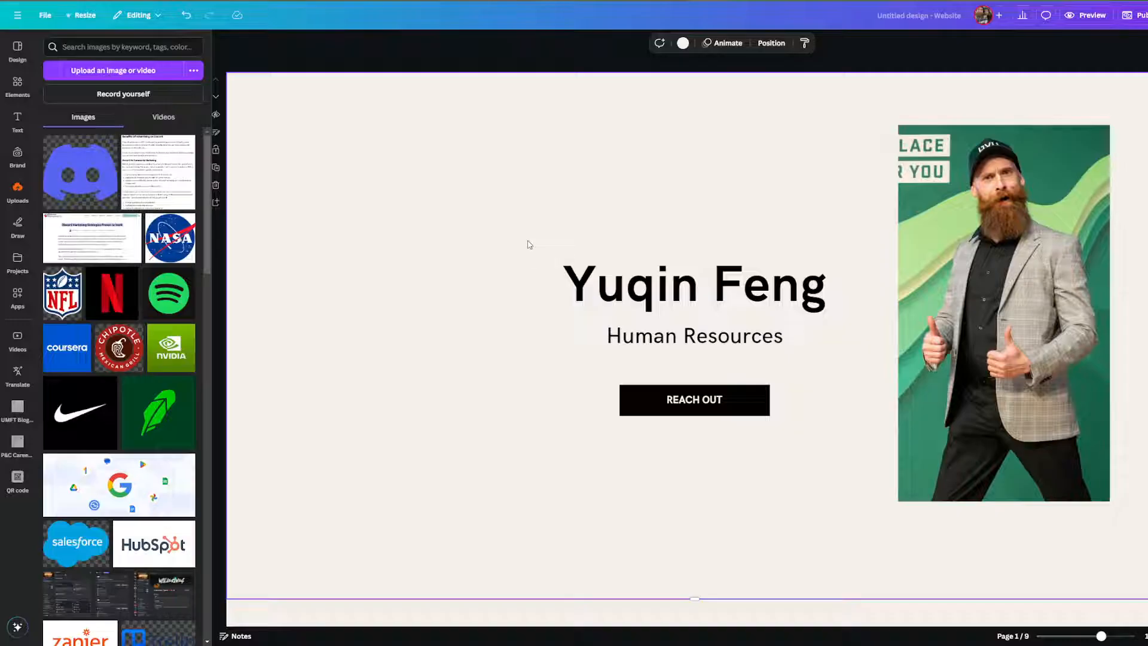
Replace the page 1 heading with the new owner's name and overwrite the subtitle with 'asdjfklasnedklv'.
click(642, 293)
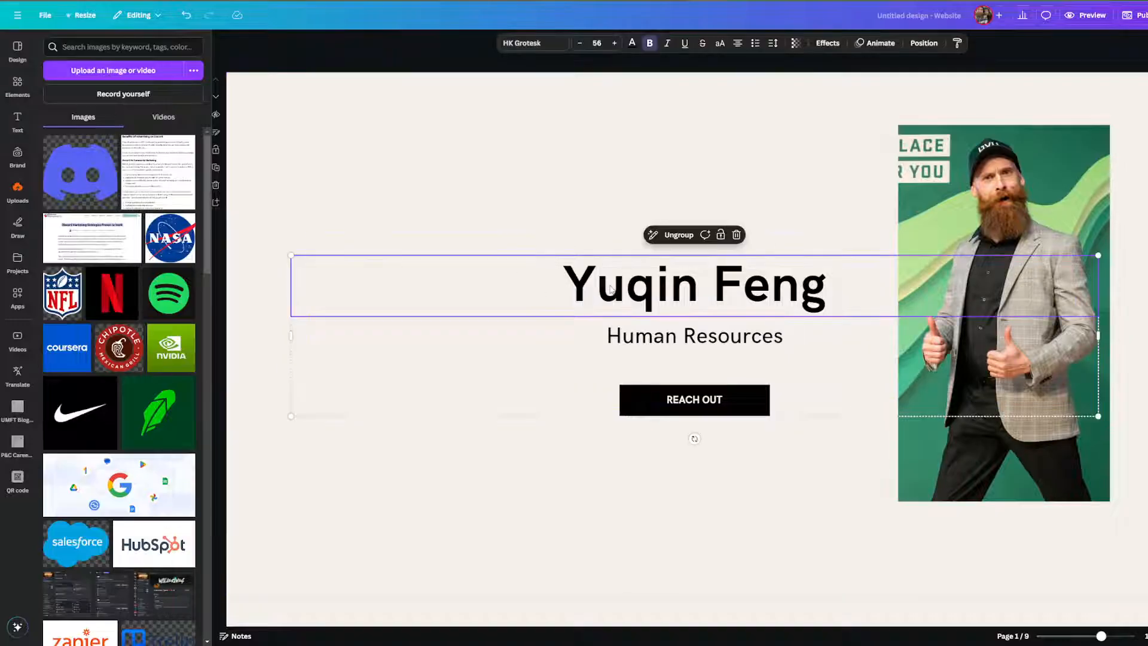
click(642, 293)
key(ctrl+a)
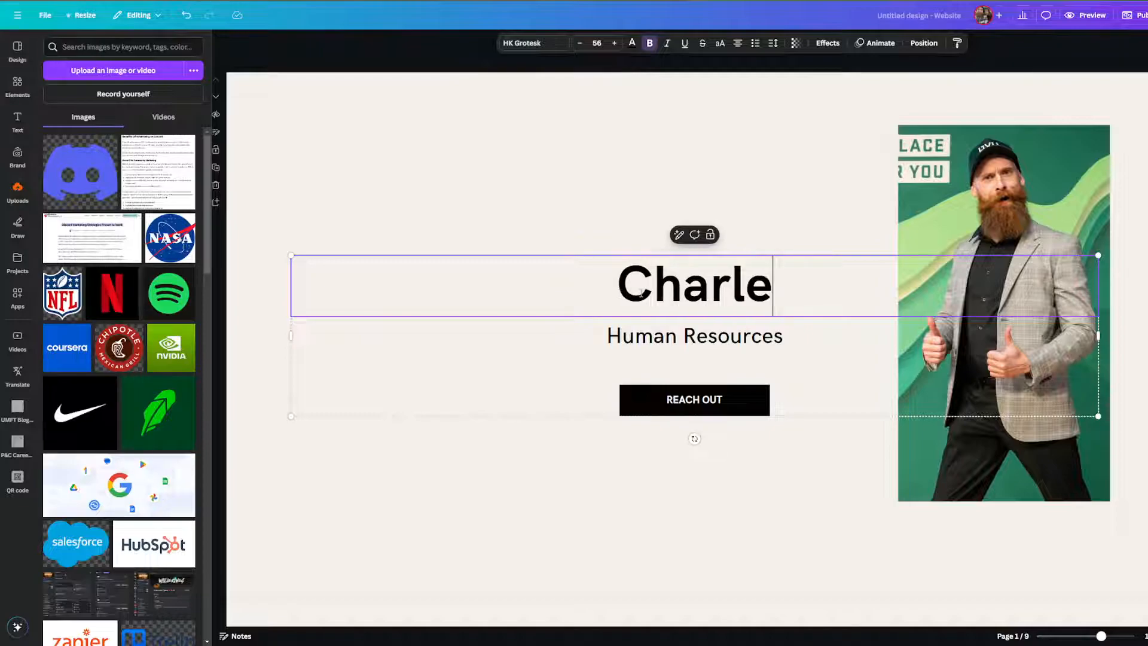
double_click(632, 333)
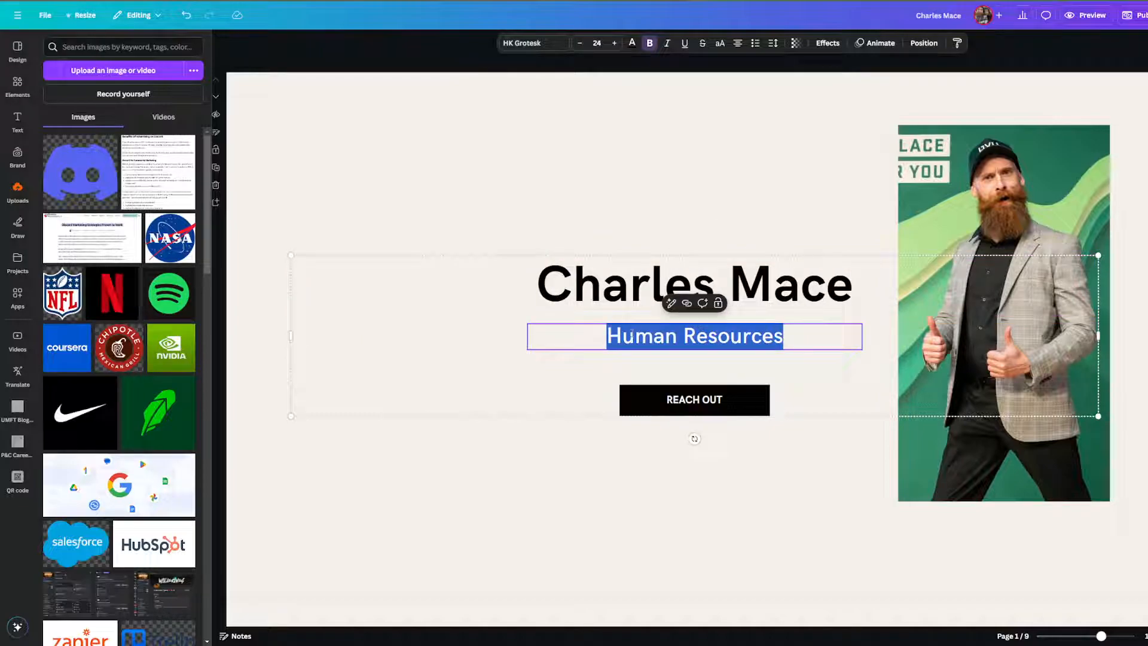
text(asdjfklasnedklv)
click(645, 390)
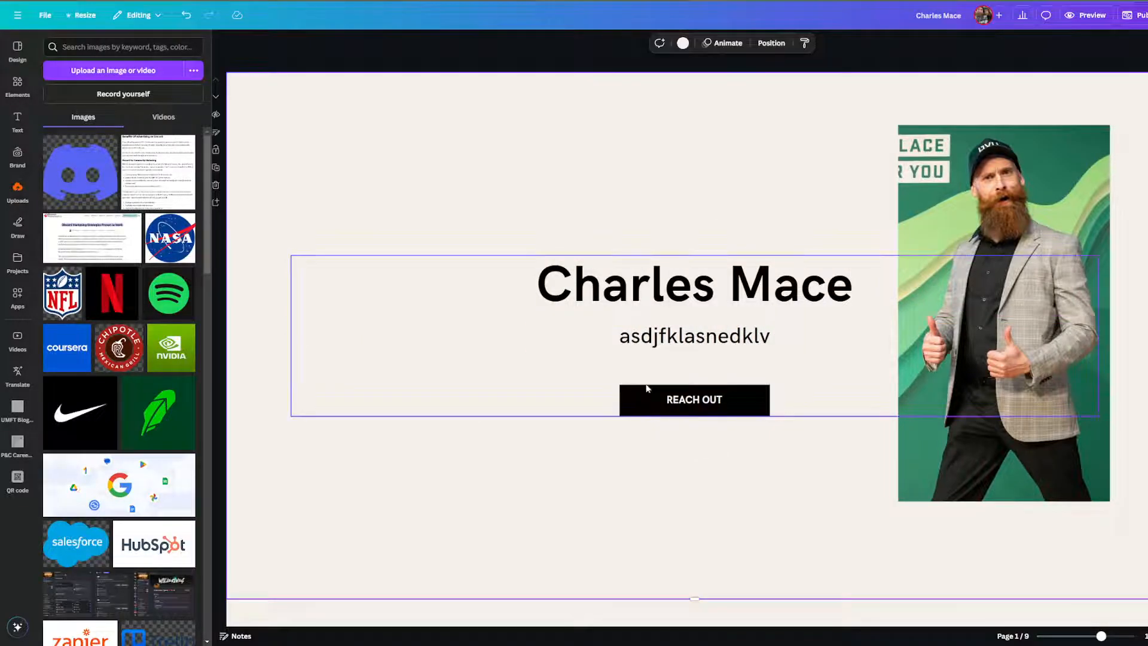
Change page 2's About Me heading to SHOWCASE and delete its body paragraph.
scroll(634, 333, down, 10)
scroll(579, 303, up, 8)
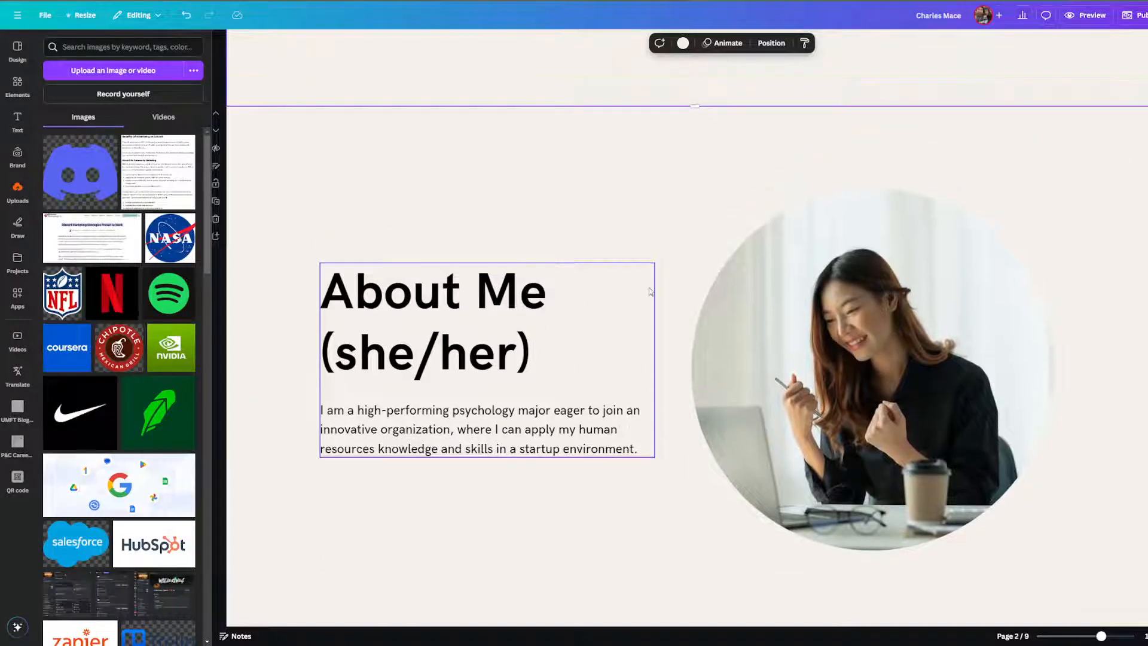
scroll(541, 335, down, 10)
click(442, 162)
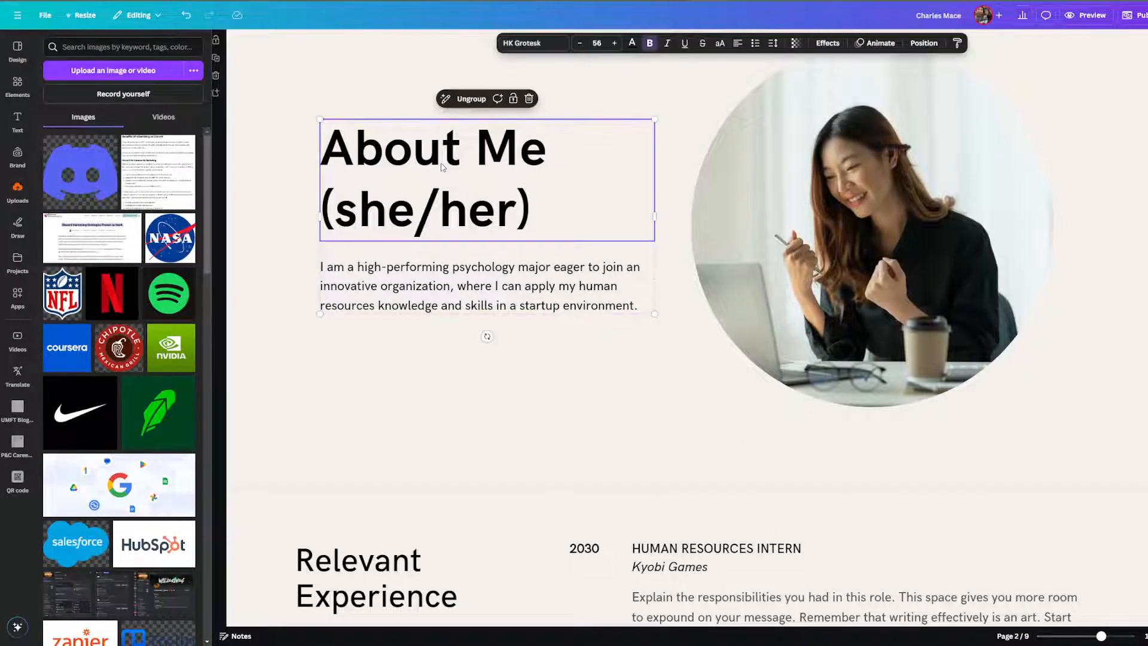
click(442, 163)
text(sho)
key(BackSpace)
key(BackSpace)
key(BackSpace)
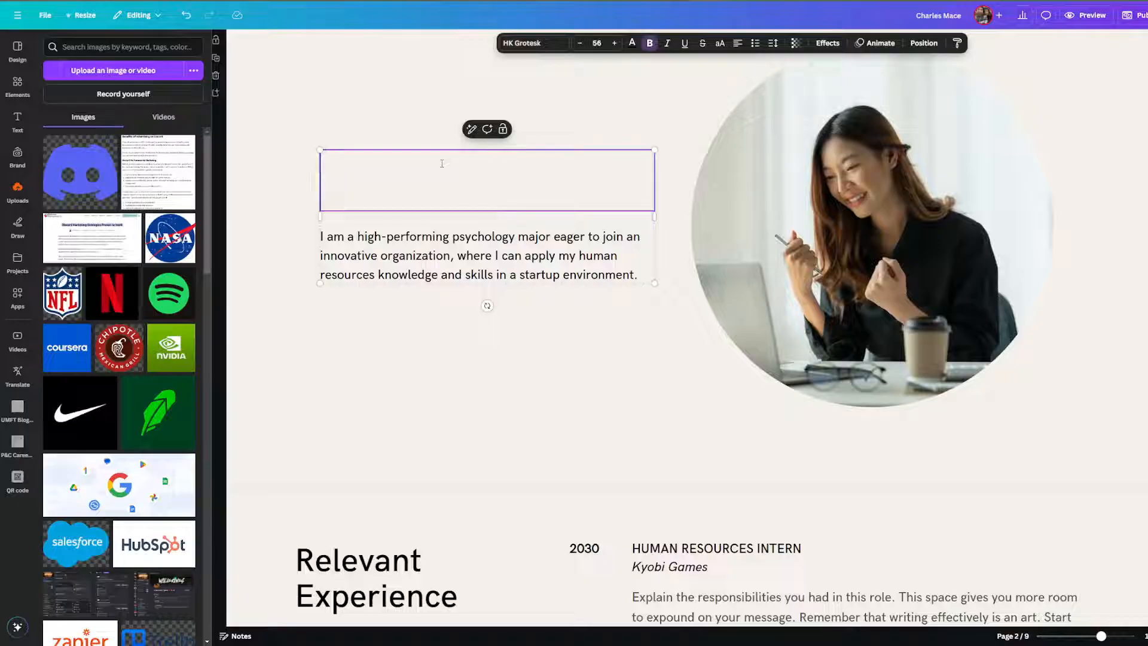
text(SHOWCASE)
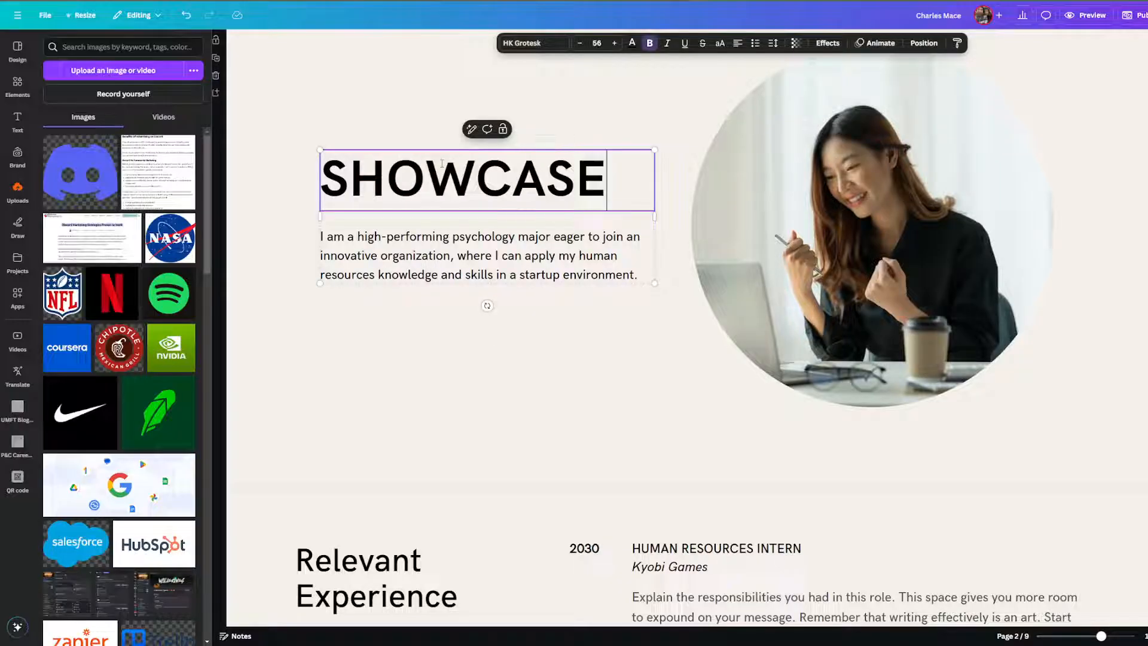
double_click(522, 258)
key(BackSpace)
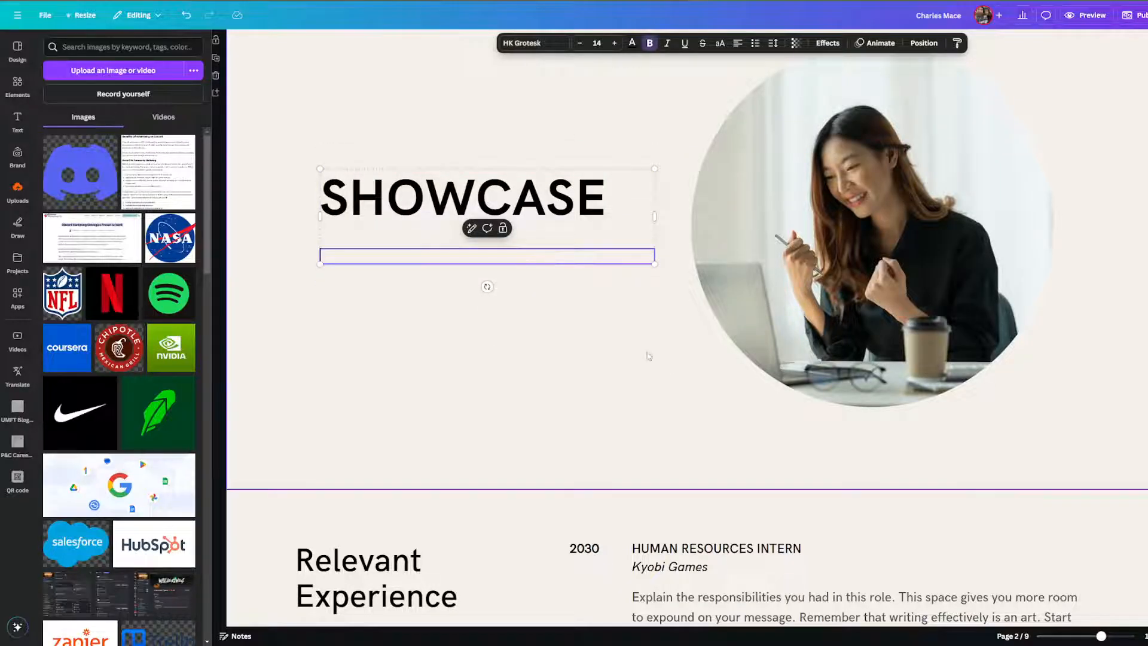
click(843, 246)
Drop the speaker-with-microphone upload into page 2's circle frame, replacing the woman's photo.
scroll(136, 360, down, 10)
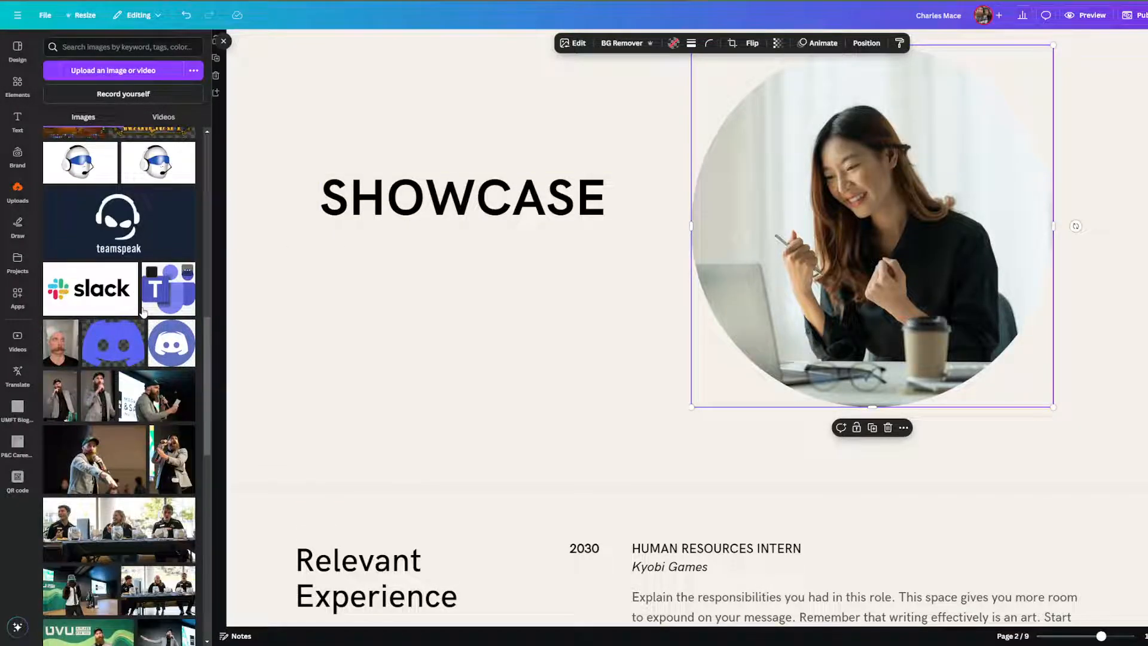
scroll(146, 325, down, 1)
drag(95, 411, 855, 269)
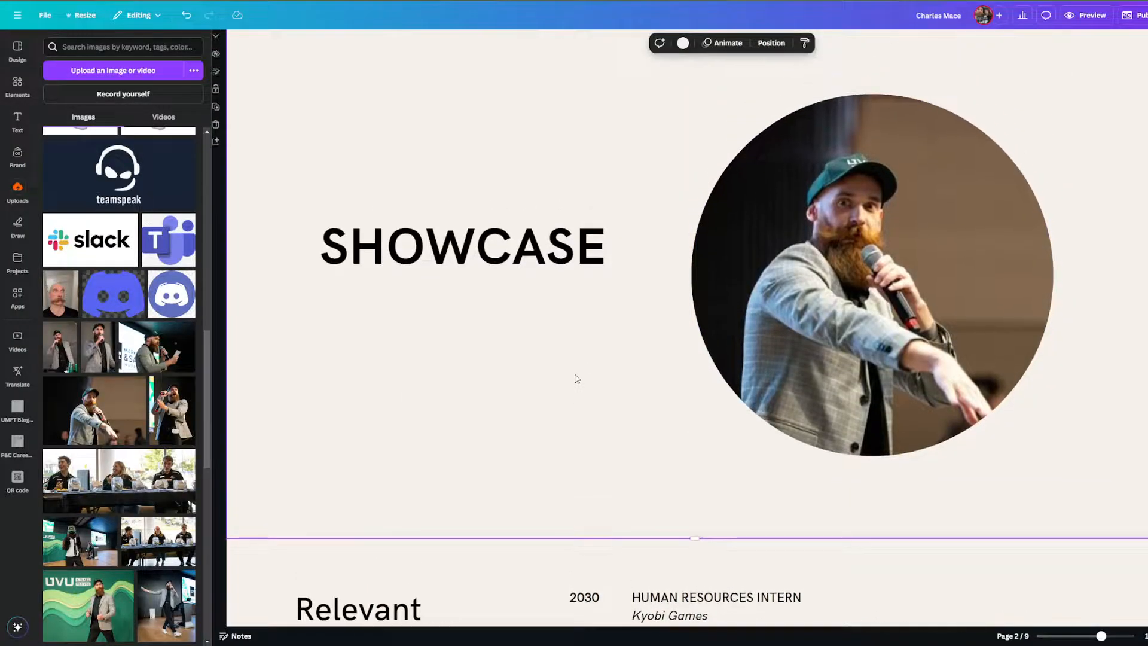
scroll(574, 377, up, 1)
Search Elements graphics for 'presentation finances' and place the easel chart below SHOWCASE.
click(23, 97)
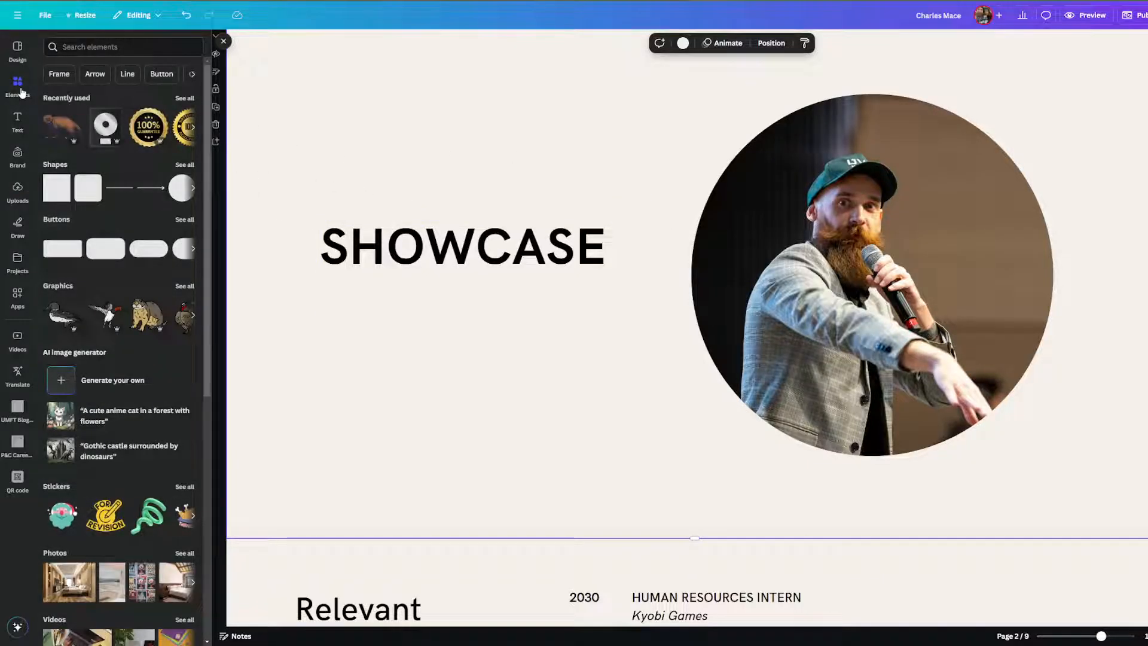
click(103, 47)
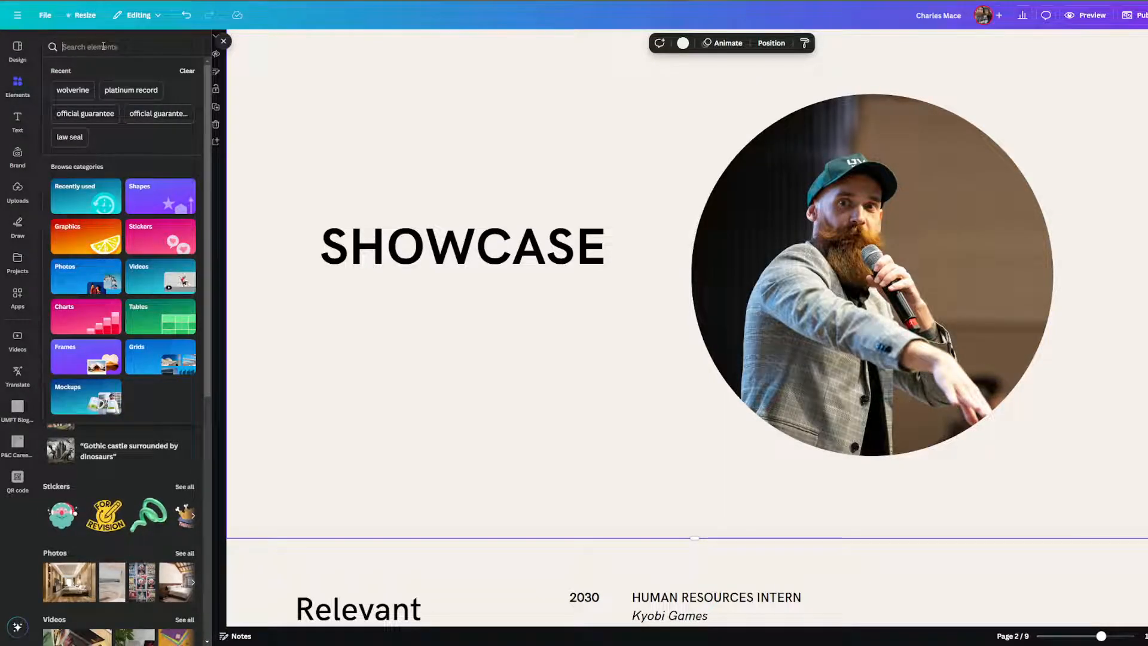
text(pre)
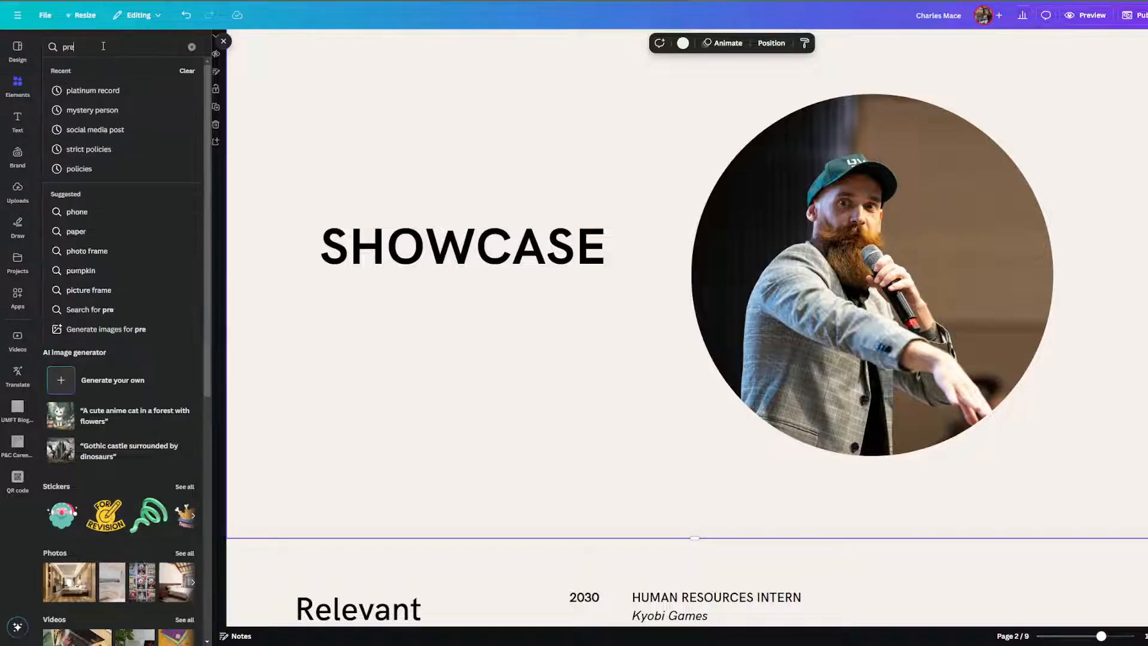
text(sentation)
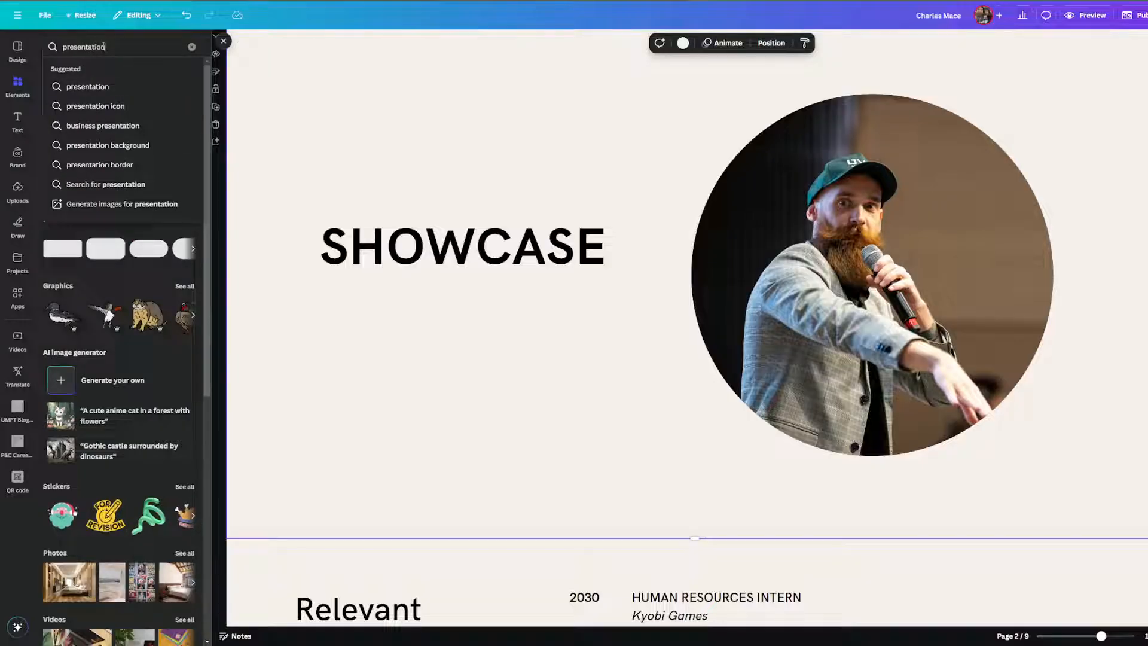
text( fina)
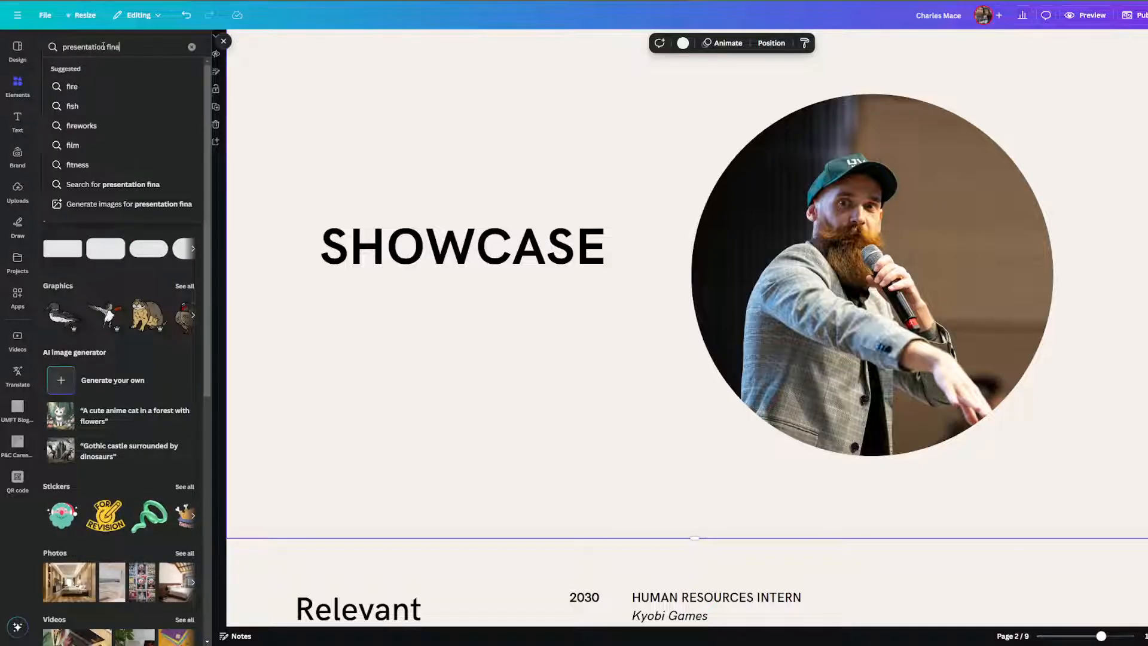
text(nces)
key(Return)
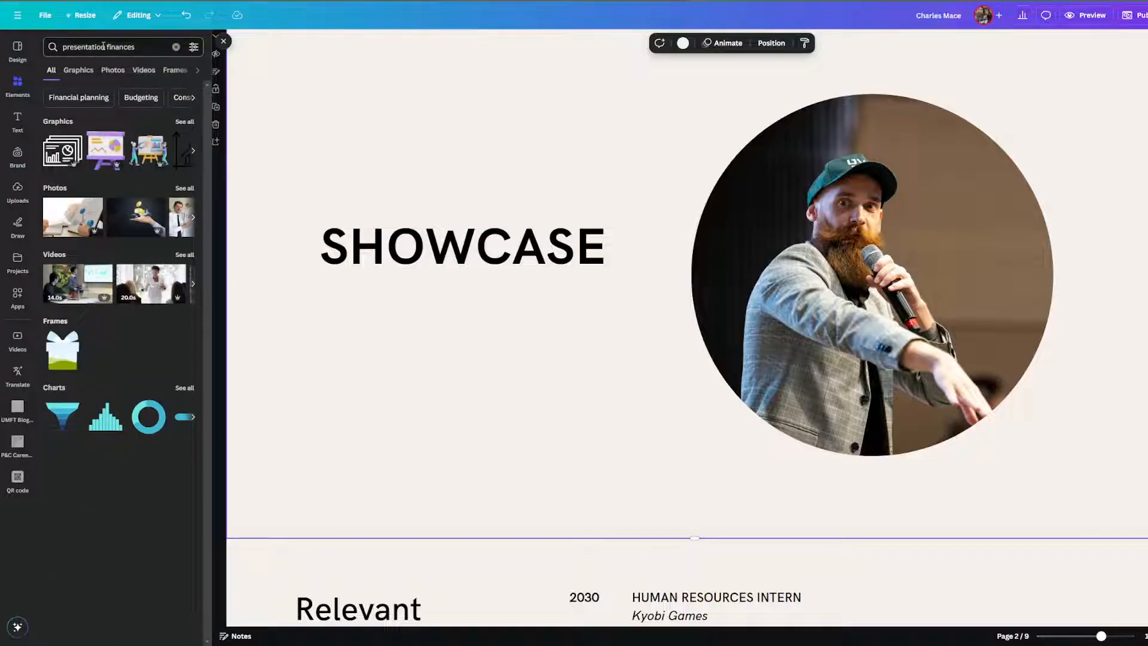
click(79, 71)
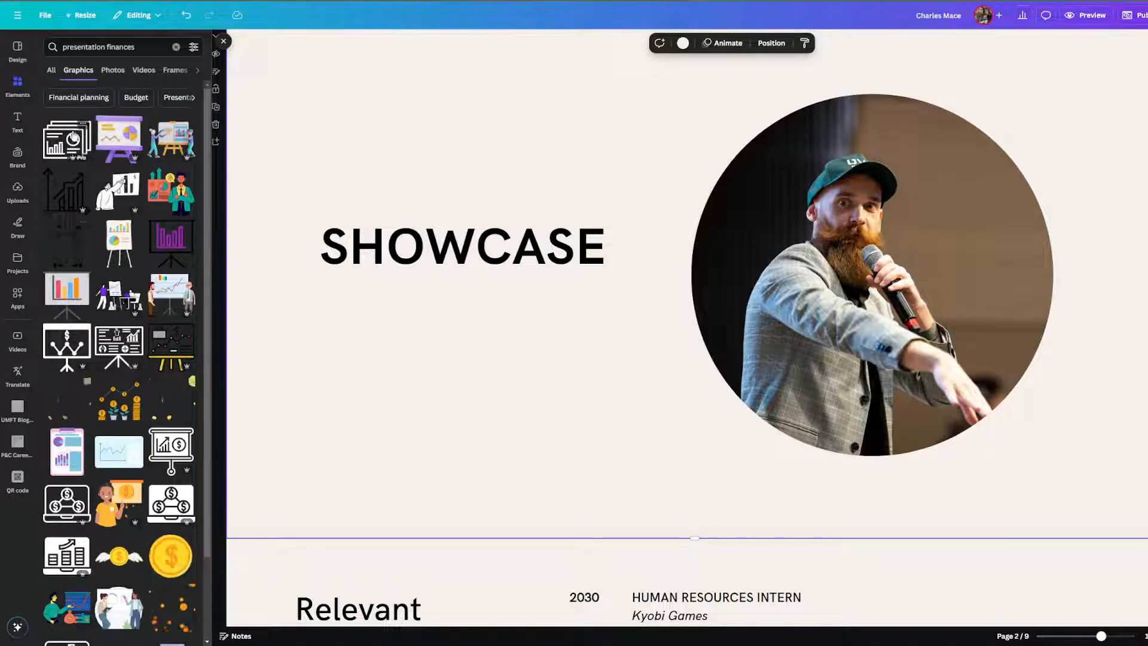
click(115, 245)
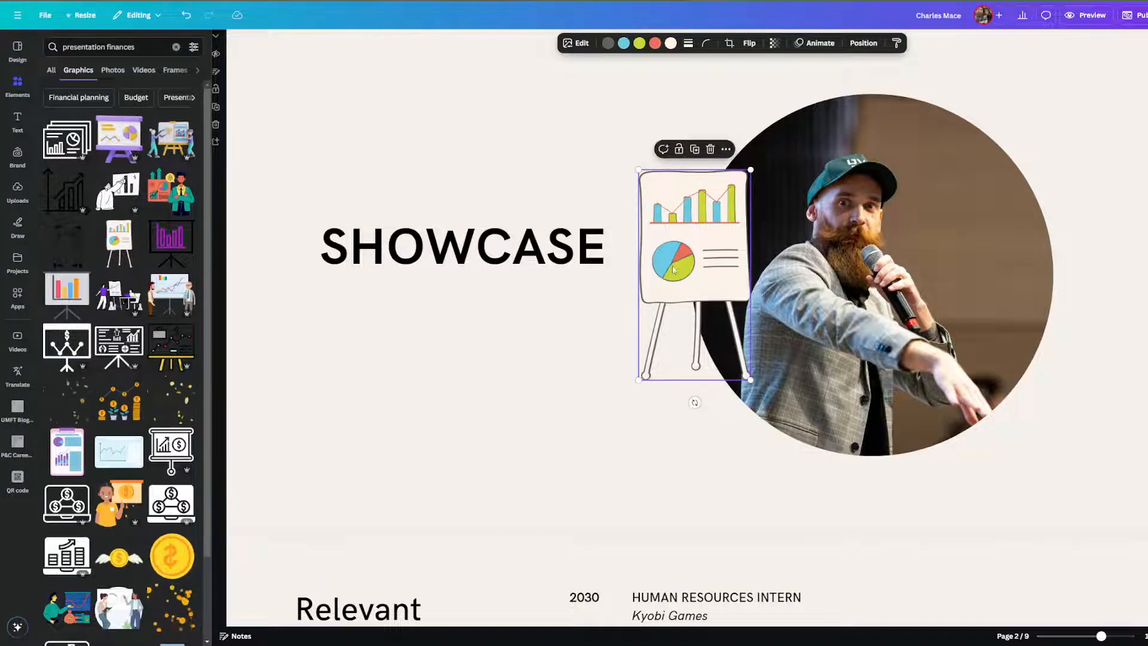
drag(676, 263, 436, 366)
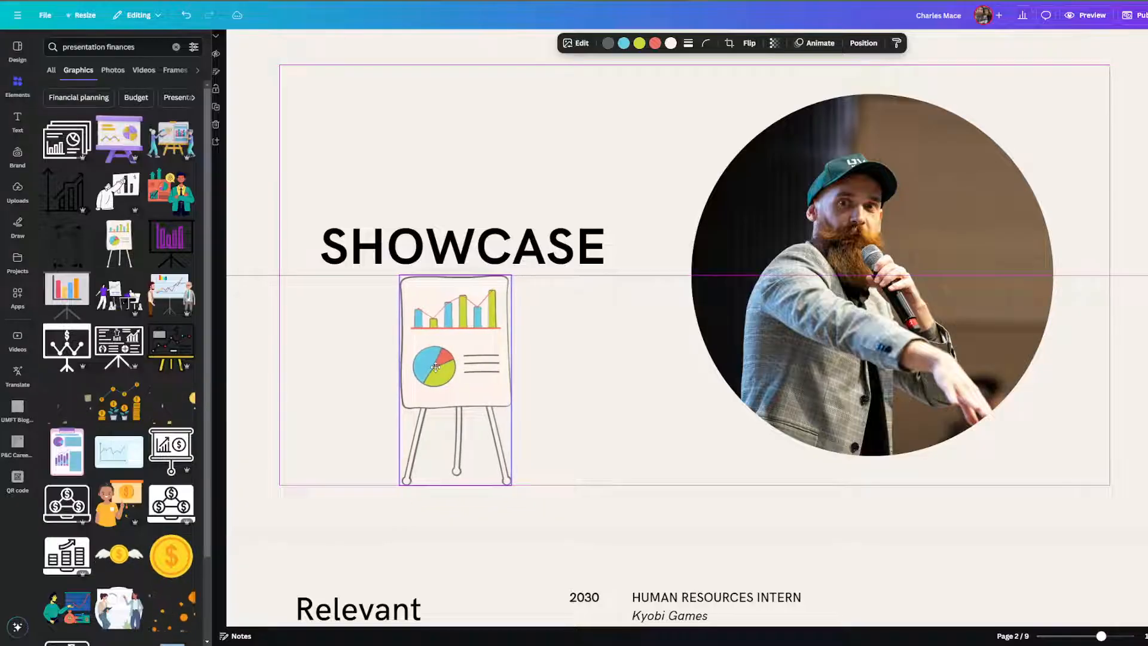
click(624, 44)
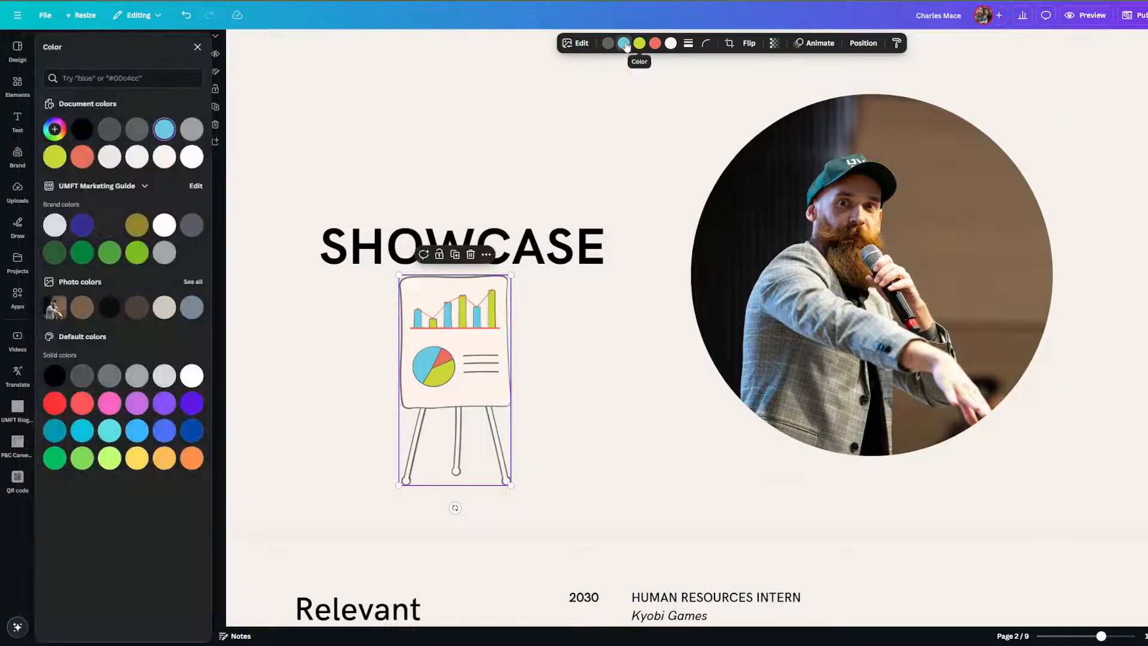
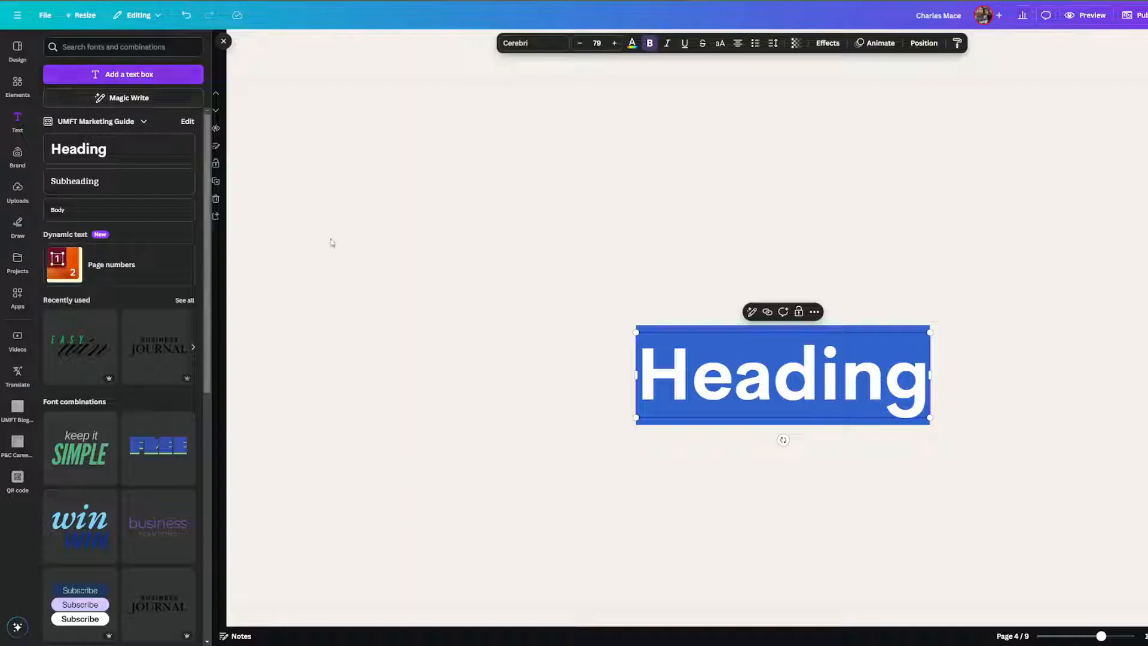
Delete the Heading text box so page 4 is blank again.
key(Escape)
key(Delete)
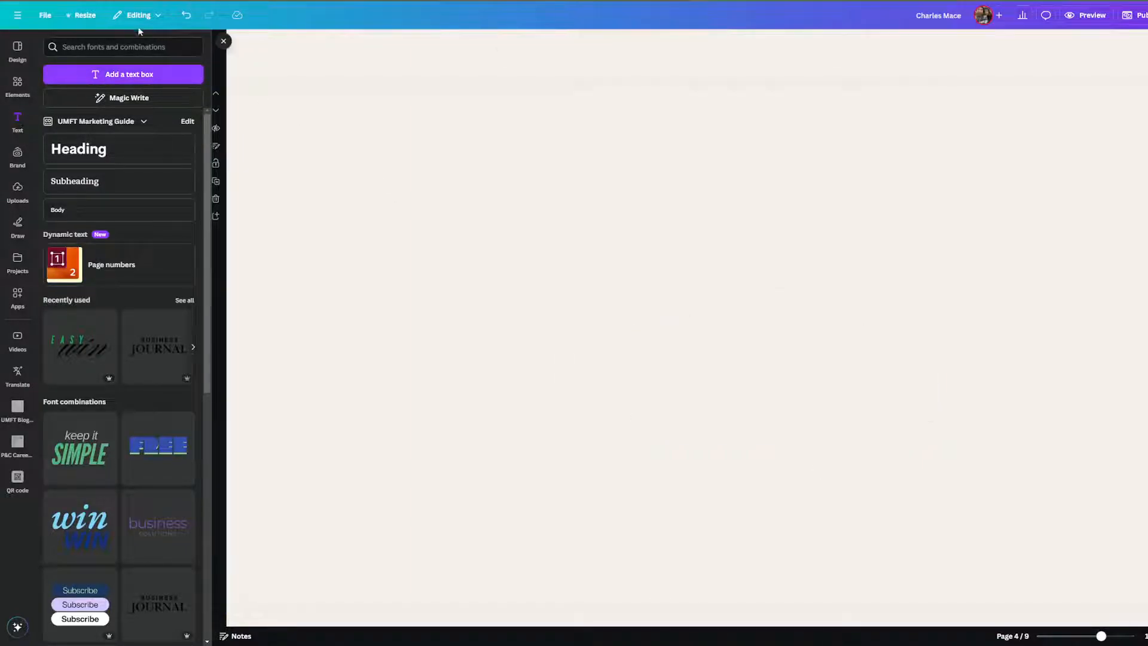
Add a large RESUME heading at the upper left of page 4.
click(128, 75)
click(530, 43)
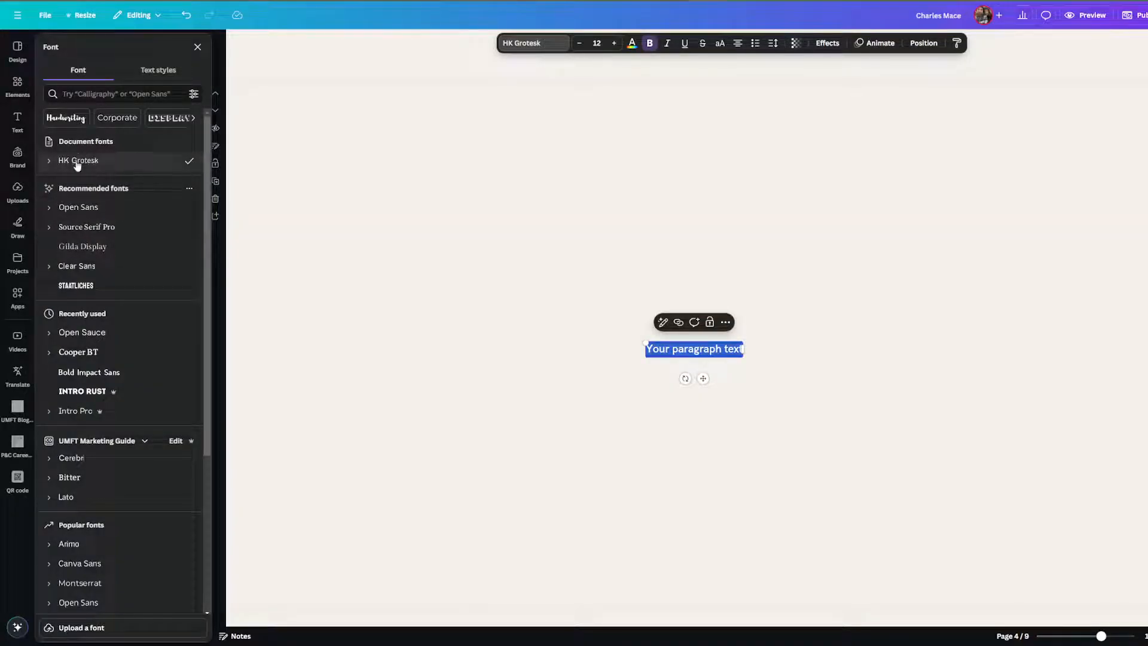
click(725, 381)
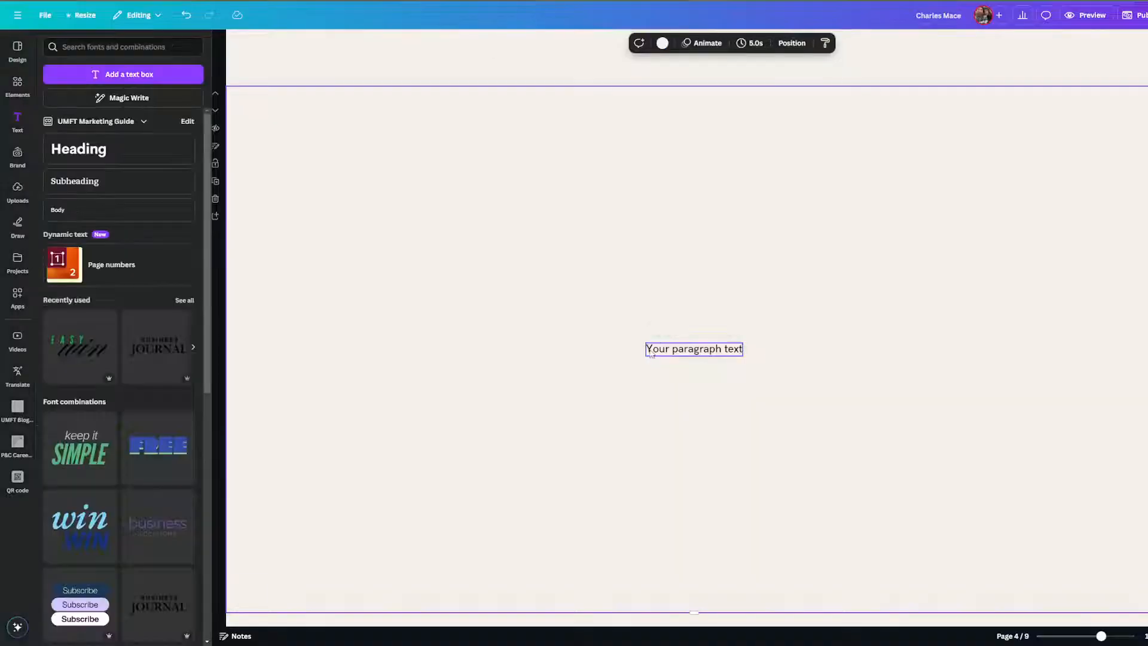
click(716, 350)
drag(645, 342, 385, 142)
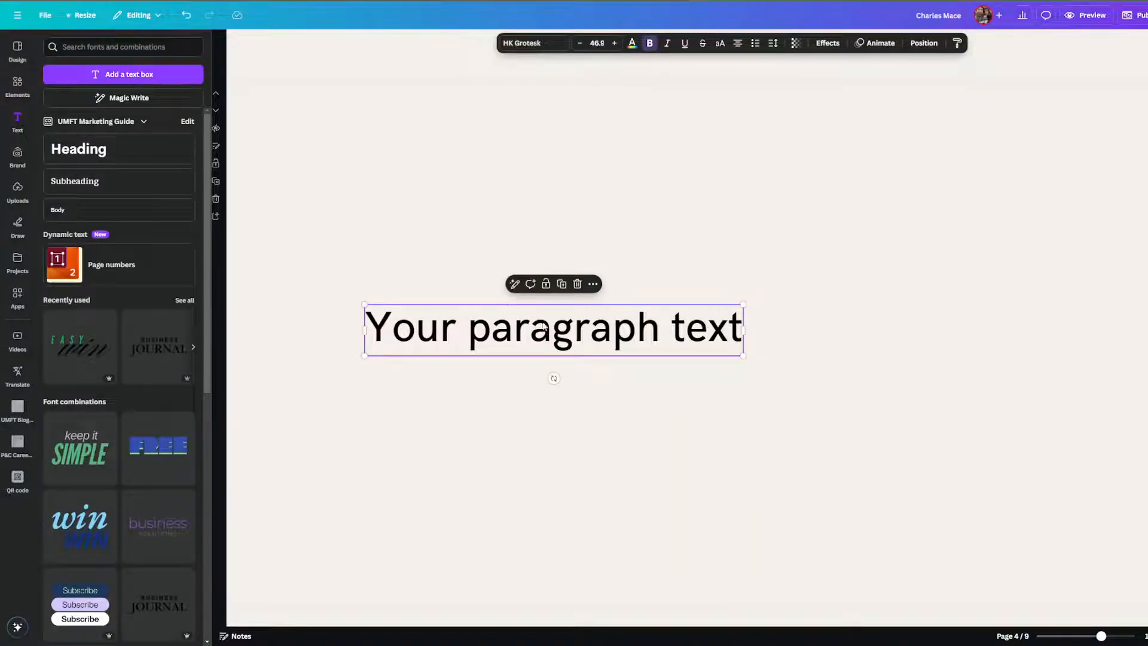
key(Return)
text(RESUME)
key(Return)
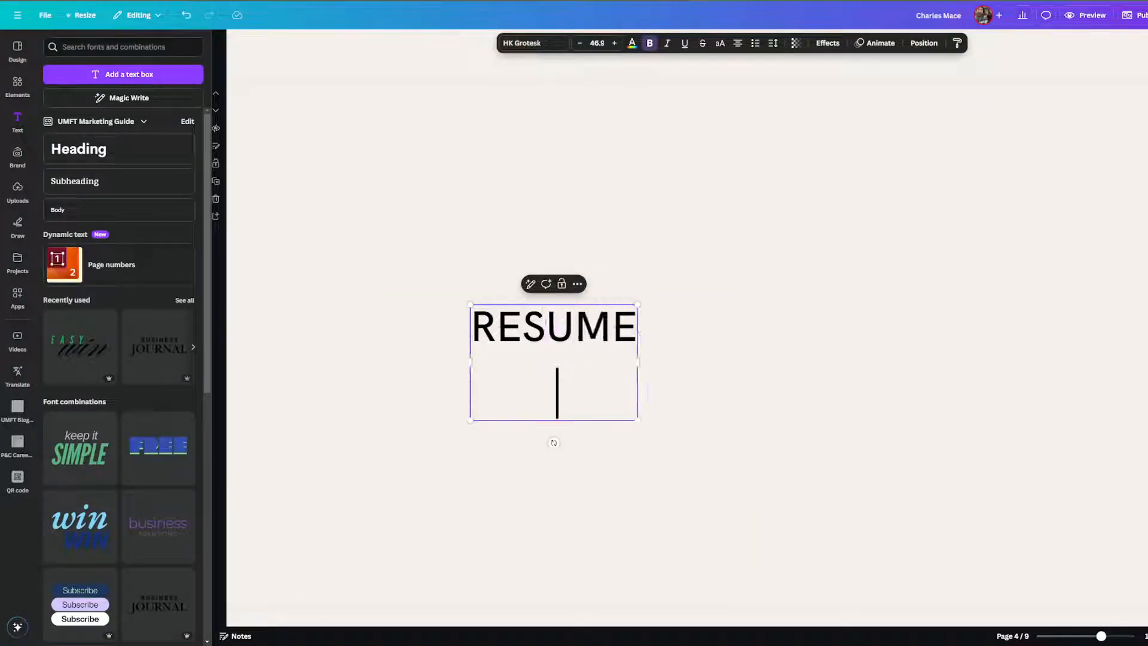
key(BackSpace)
text(\)
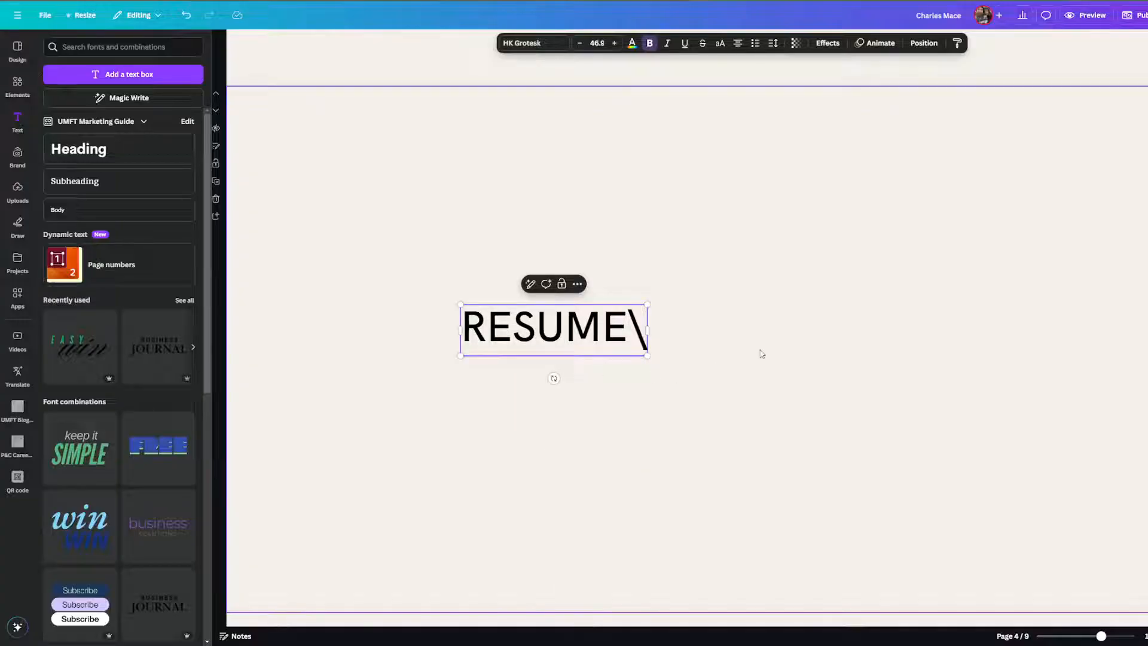
key(BackSpace)
click(761, 354)
drag(574, 330, 436, 210)
drag(509, 244, 609, 288)
click(606, 255)
Duplicate the RESUME heading and change the copy to 'Recent Project', level beside it.
click(488, 238)
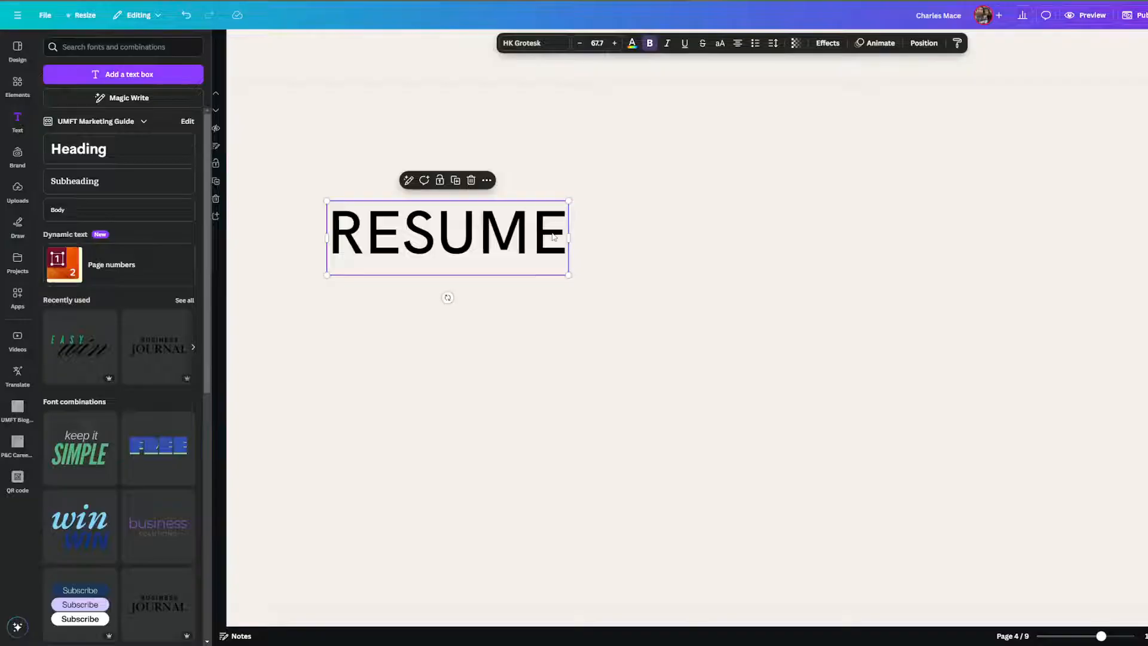
key(ctrl+d)
drag(518, 245, 1000, 236)
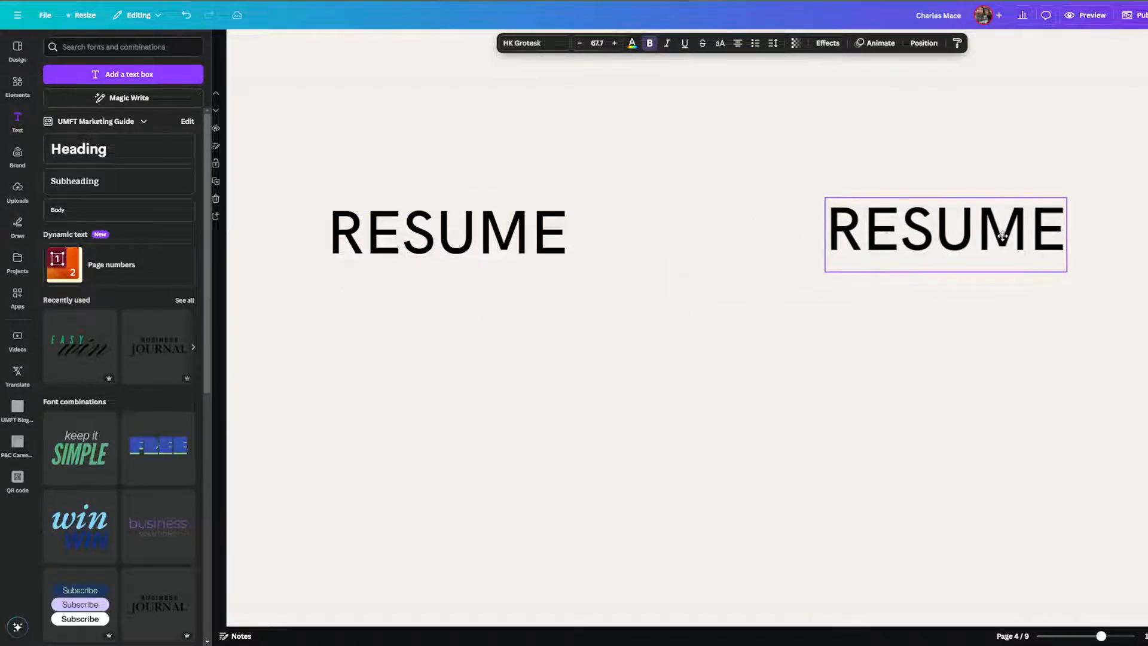
double_click(999, 240)
text(Rece)
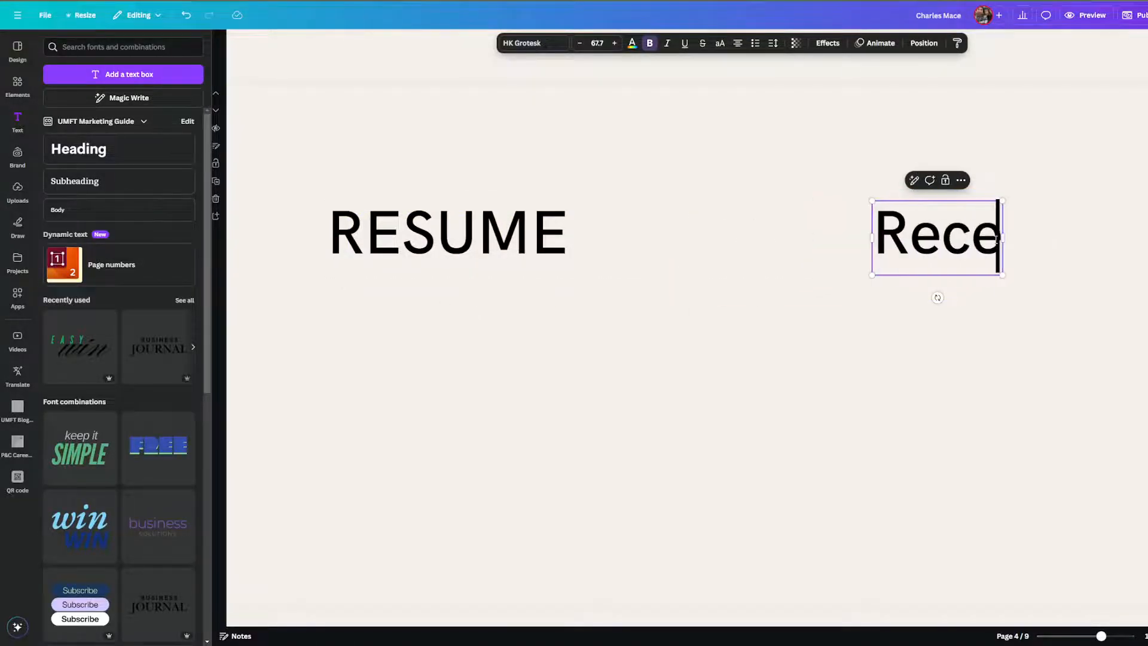
text(nt Project)
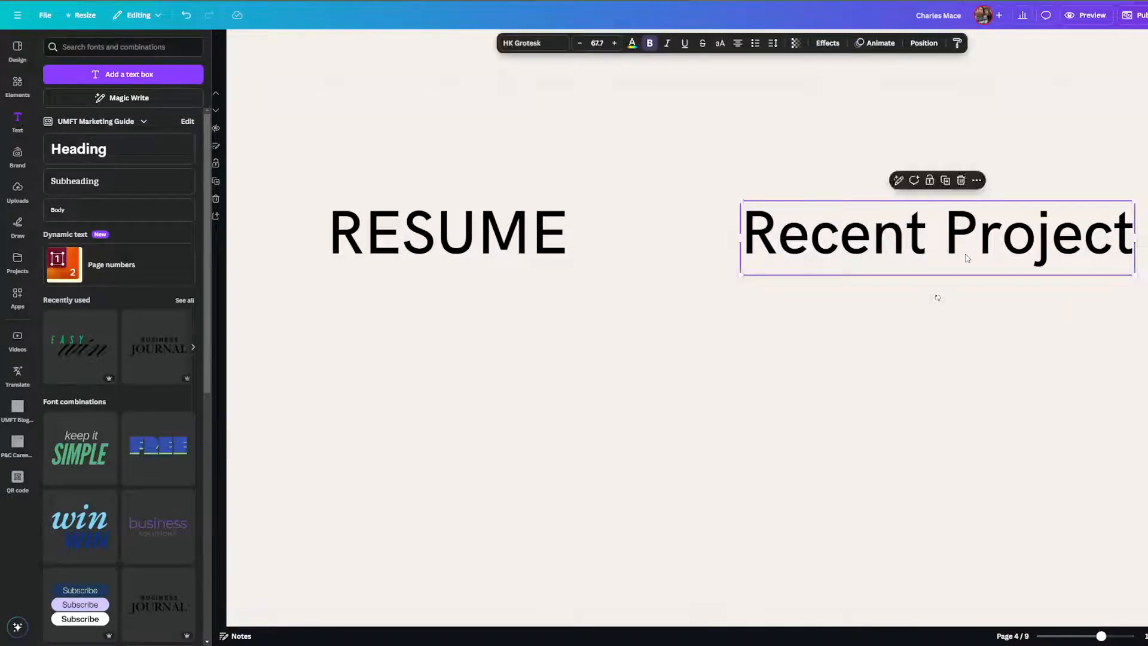
drag(966, 251, 921, 253)
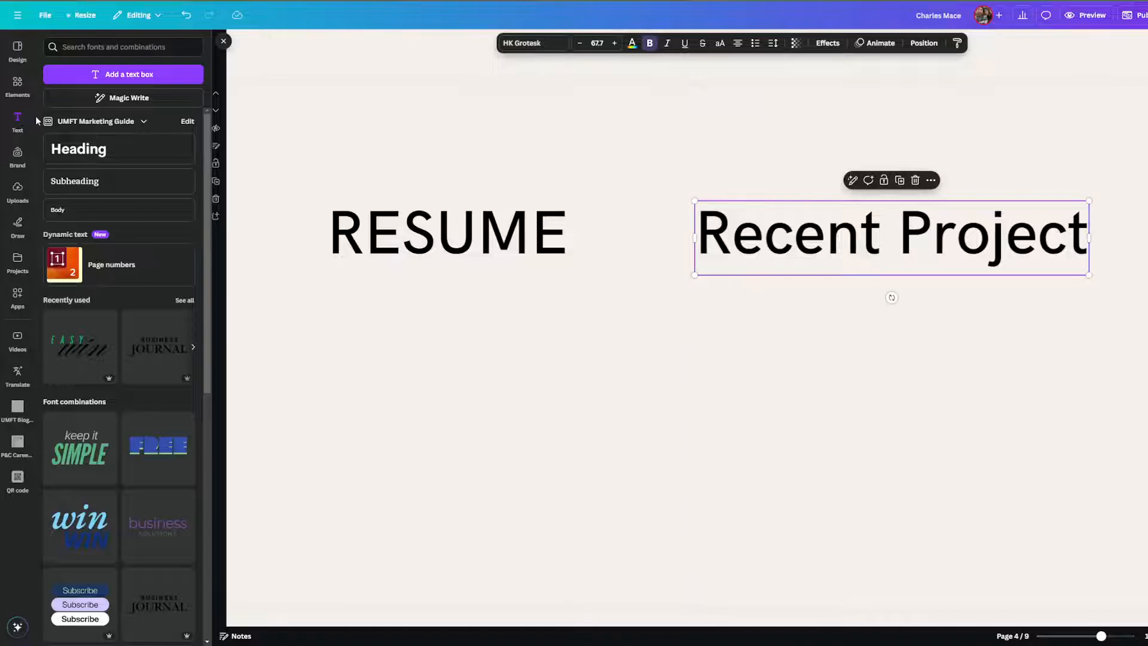
Search Elements for 'resume' and browse the graphics and photo results.
click(17, 83)
triple_click(123, 48)
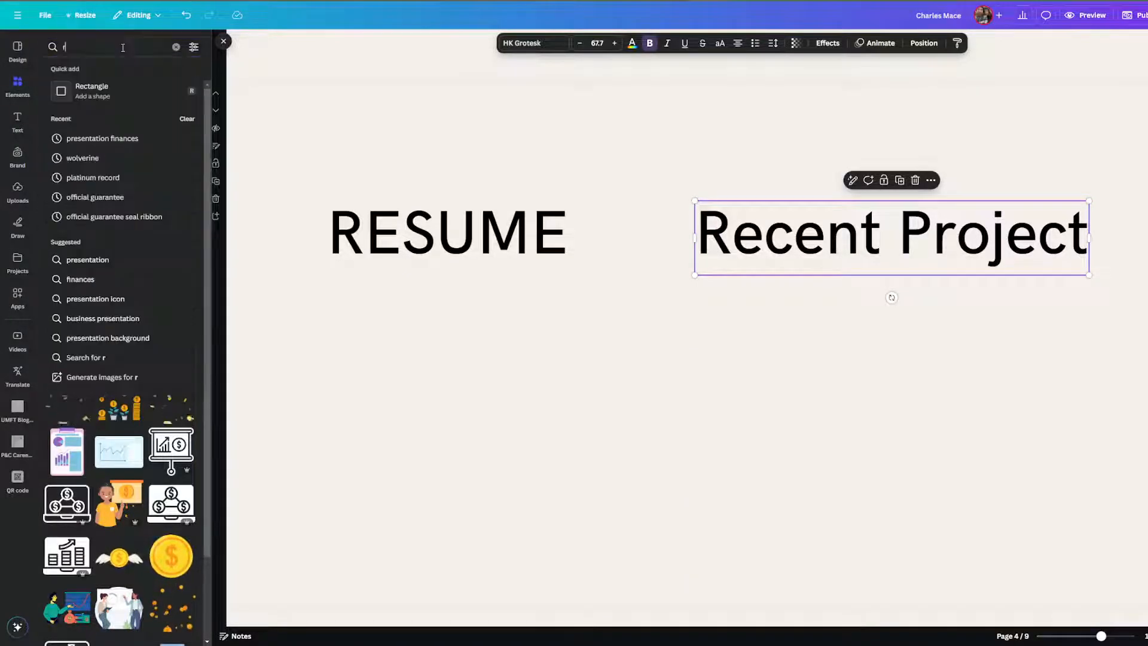
text(resume)
key(Return)
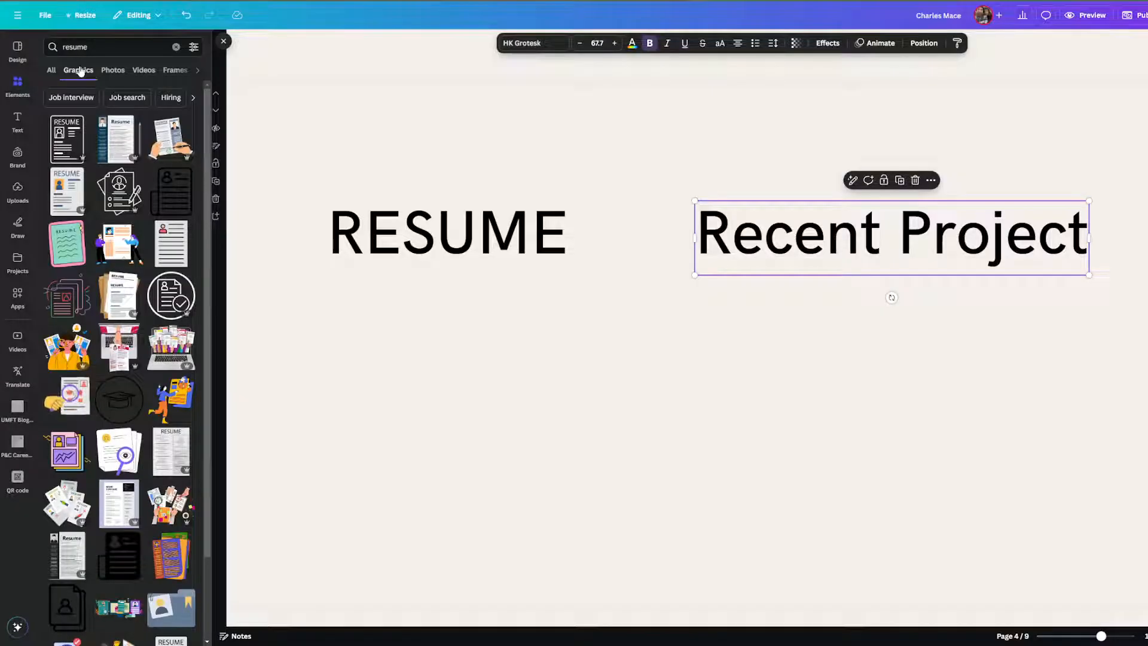
scroll(137, 341, down, 6)
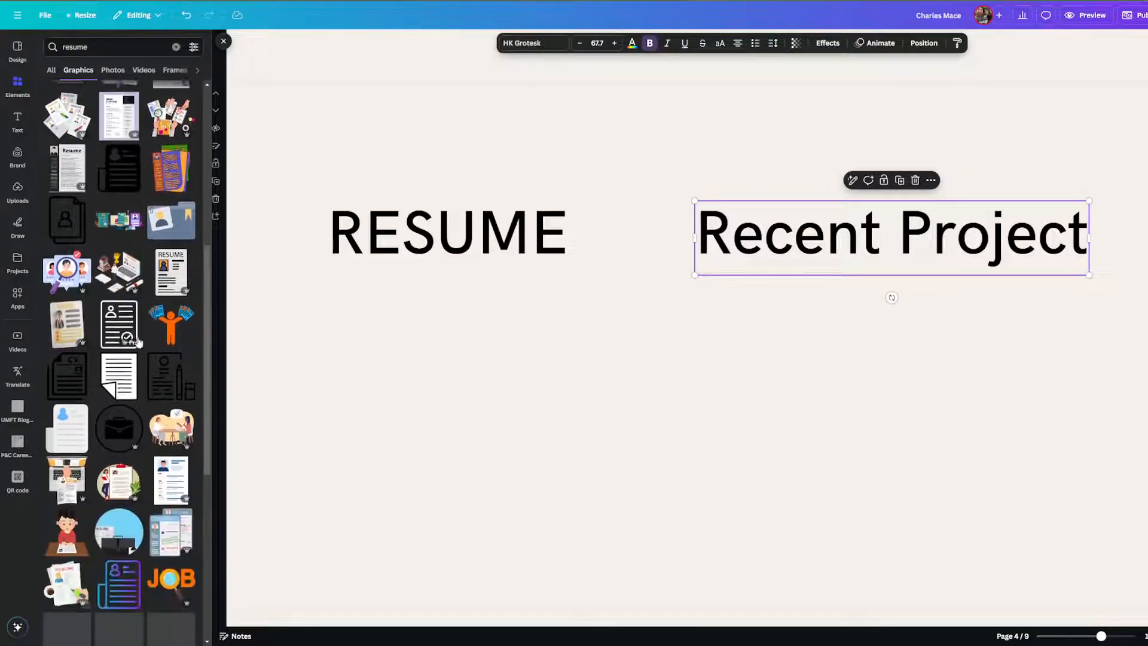
scroll(97, 218, up, 6)
click(122, 70)
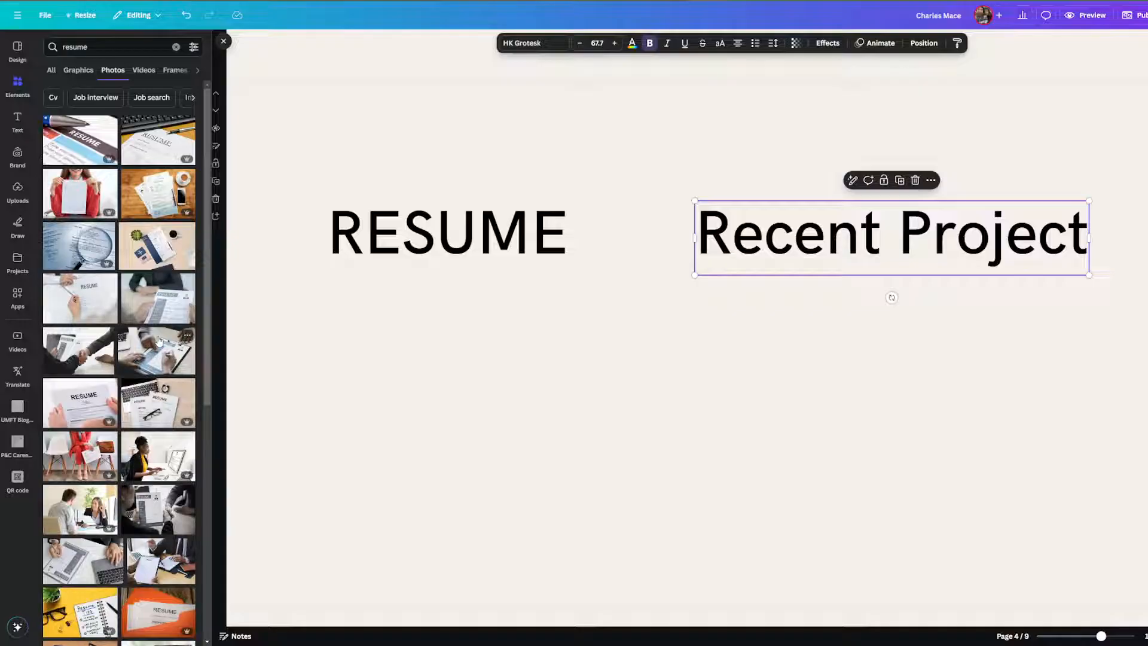
scroll(160, 341, down, 2)
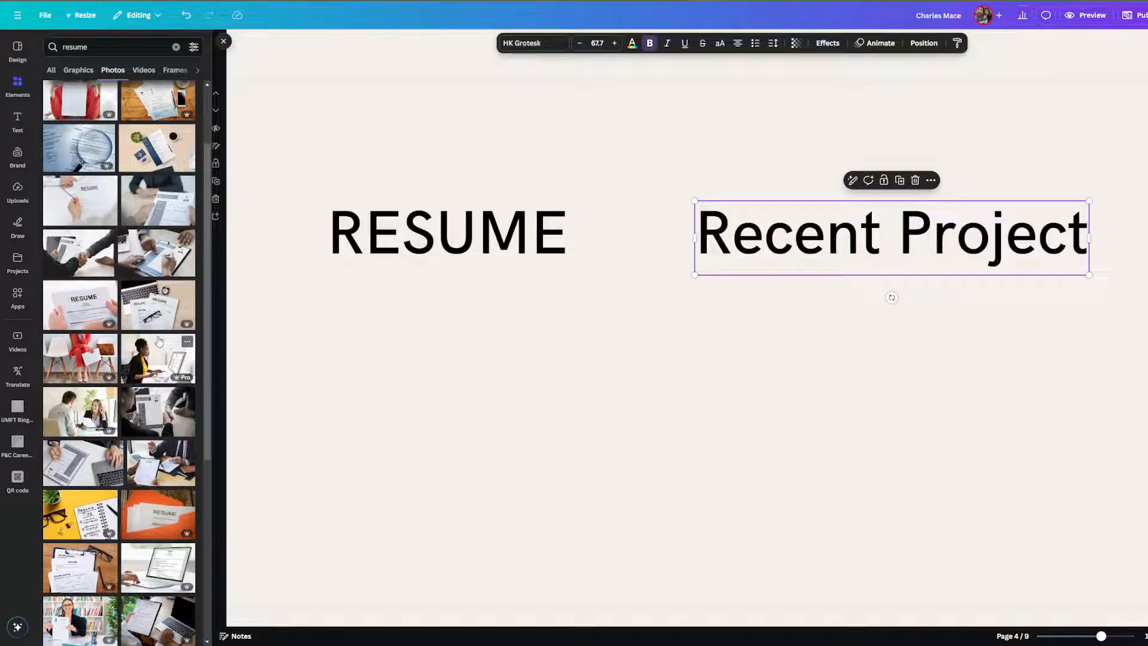
scroll(159, 342, down, 4)
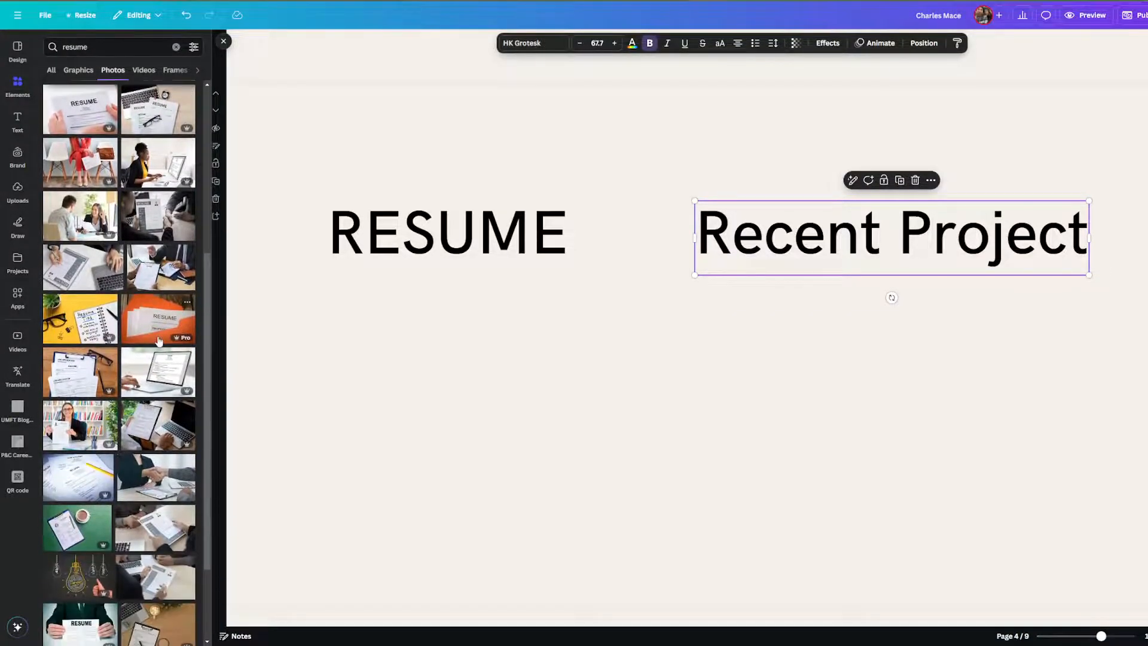
scroll(110, 171, up, 6)
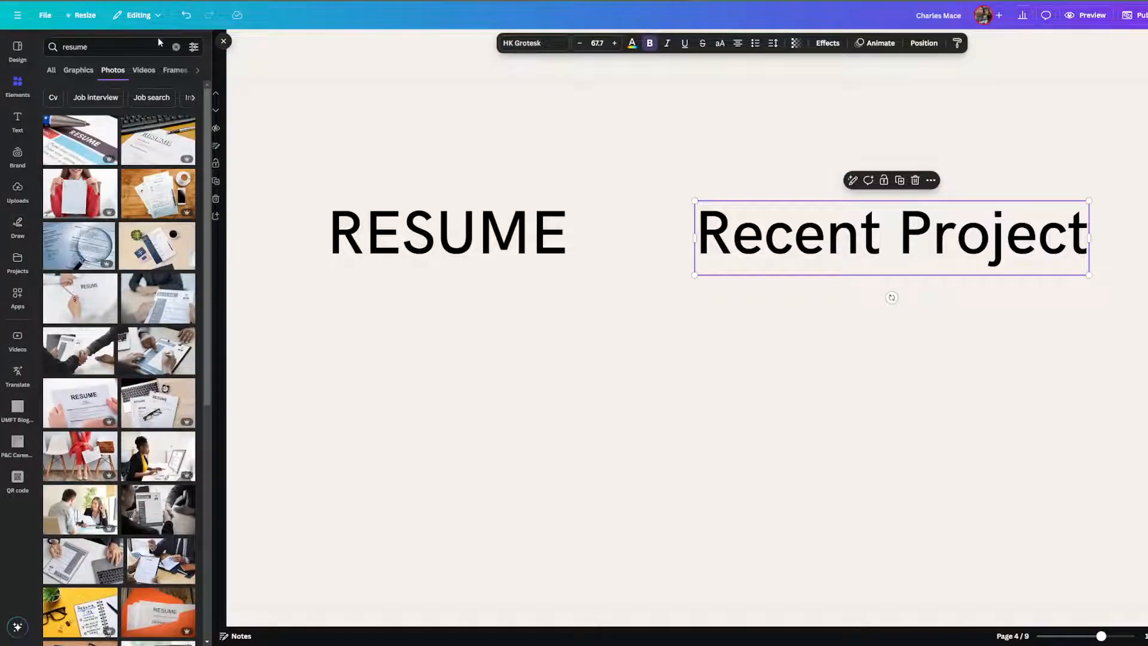
Search 'photo frame' and add a landscape photo frame from the Frames row.
click(85, 50)
text(photo frame)
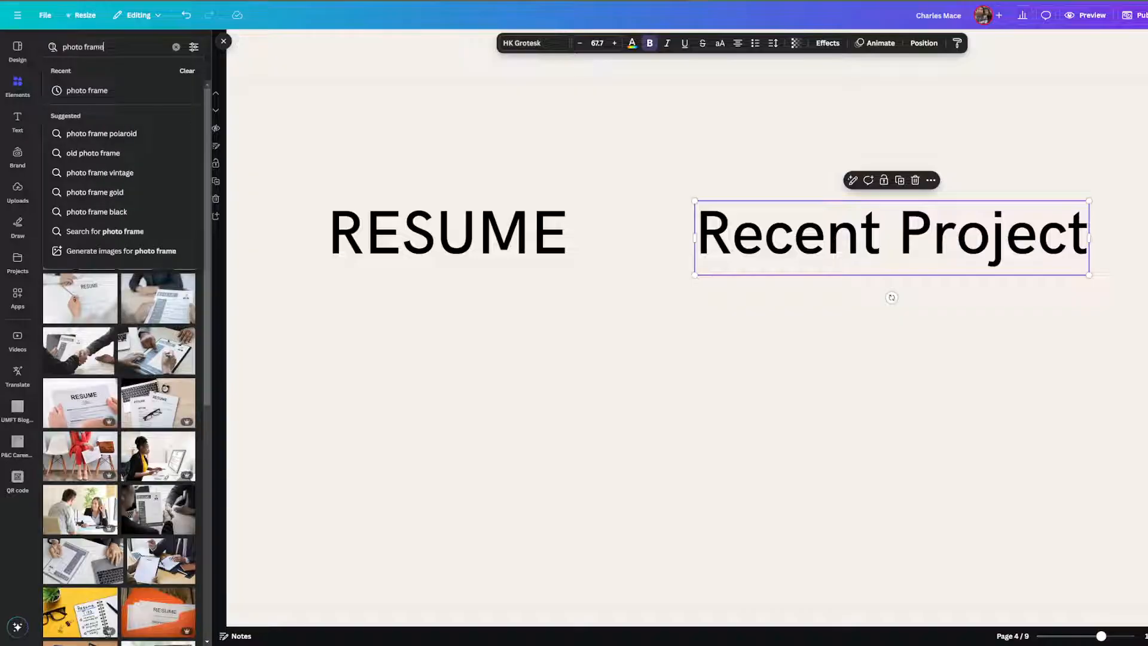
key(Return)
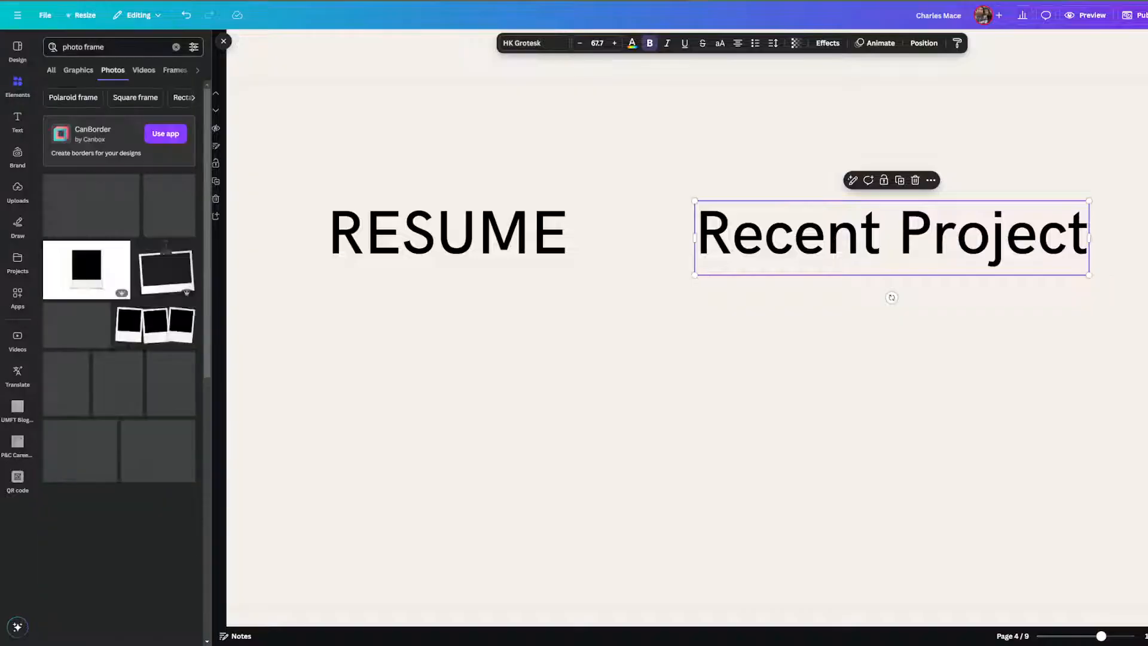
click(51, 74)
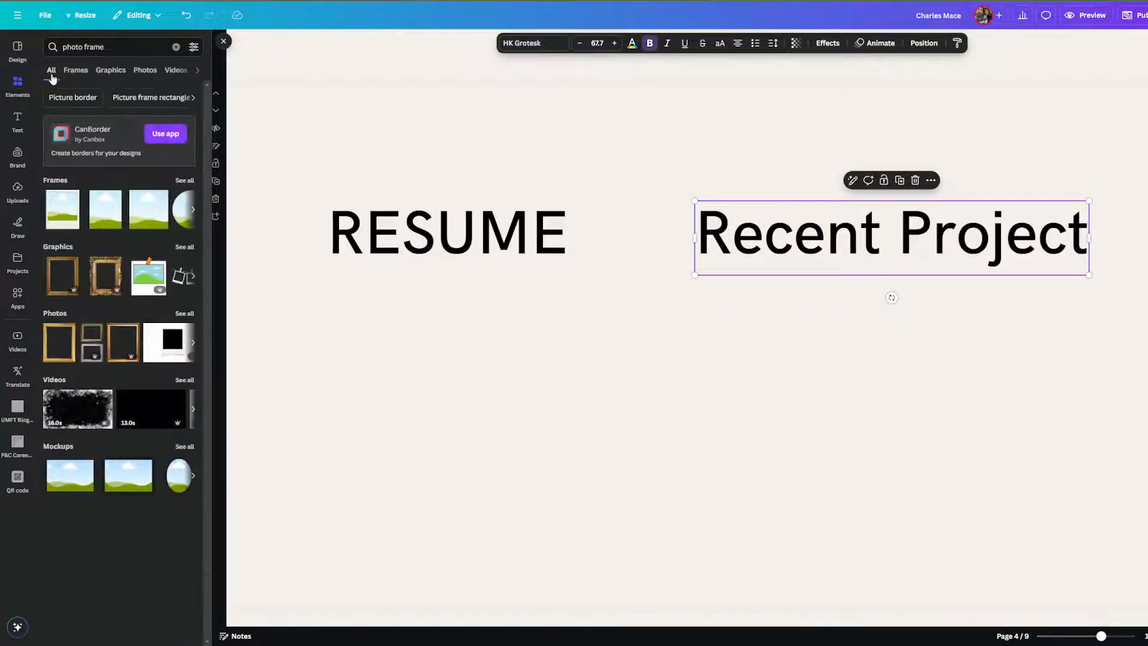
click(193, 211)
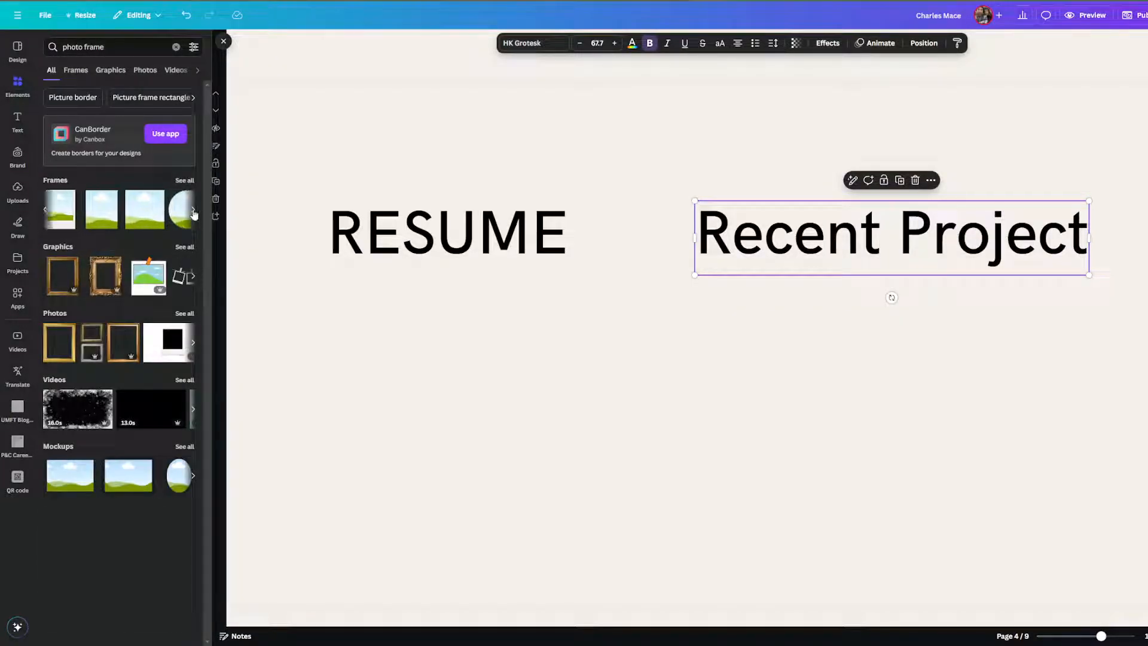
click(193, 211)
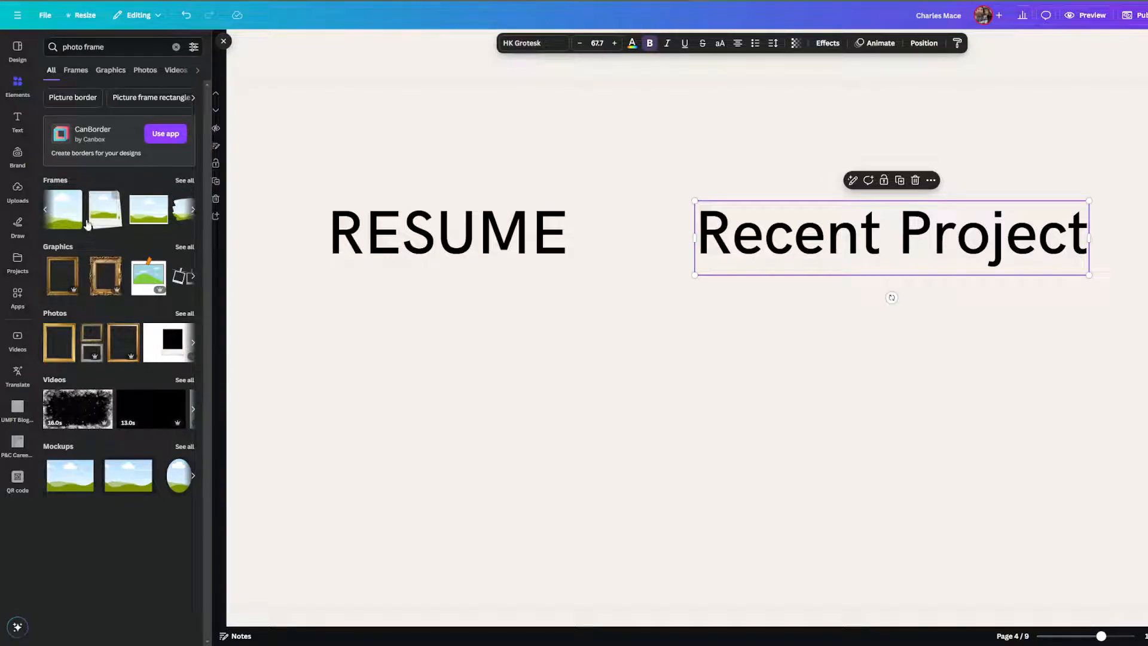
click(71, 212)
Move the frame below RESUME and browse Photos results for 'resumes'.
drag(592, 341, 363, 402)
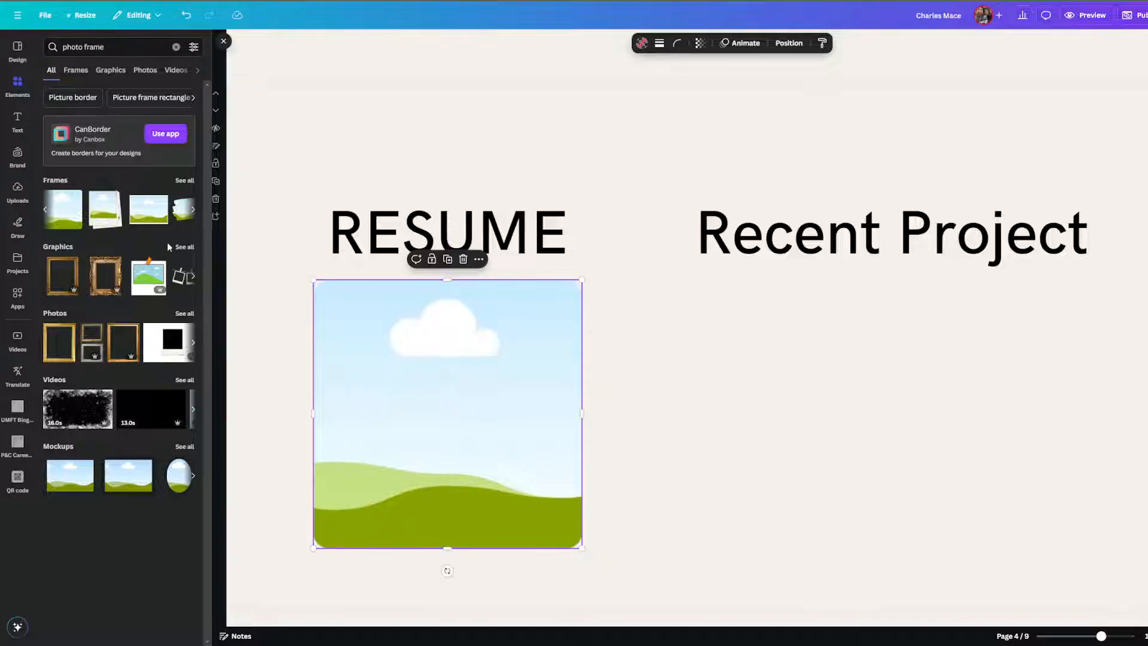
click(43, 48)
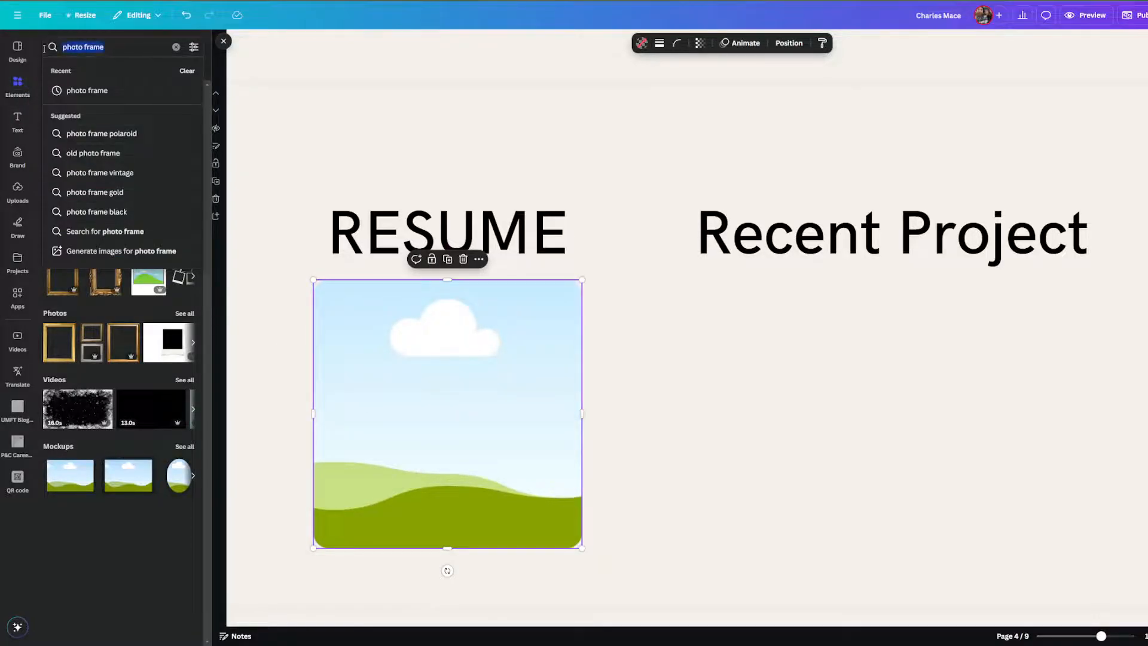
text(resumes)
key(Return)
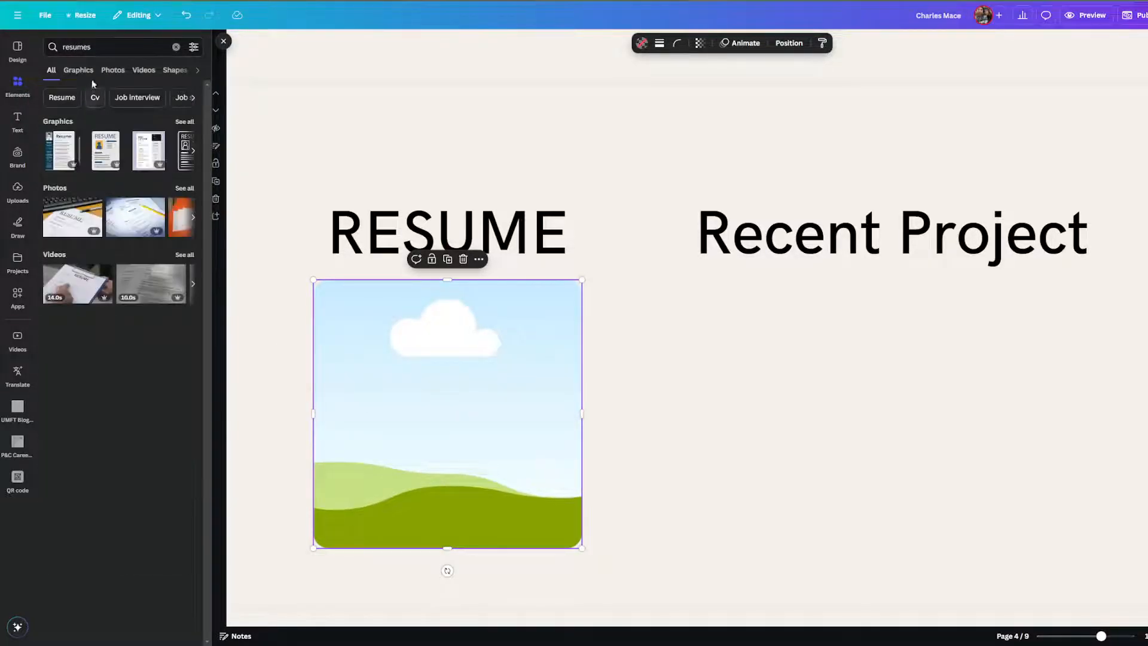
click(113, 71)
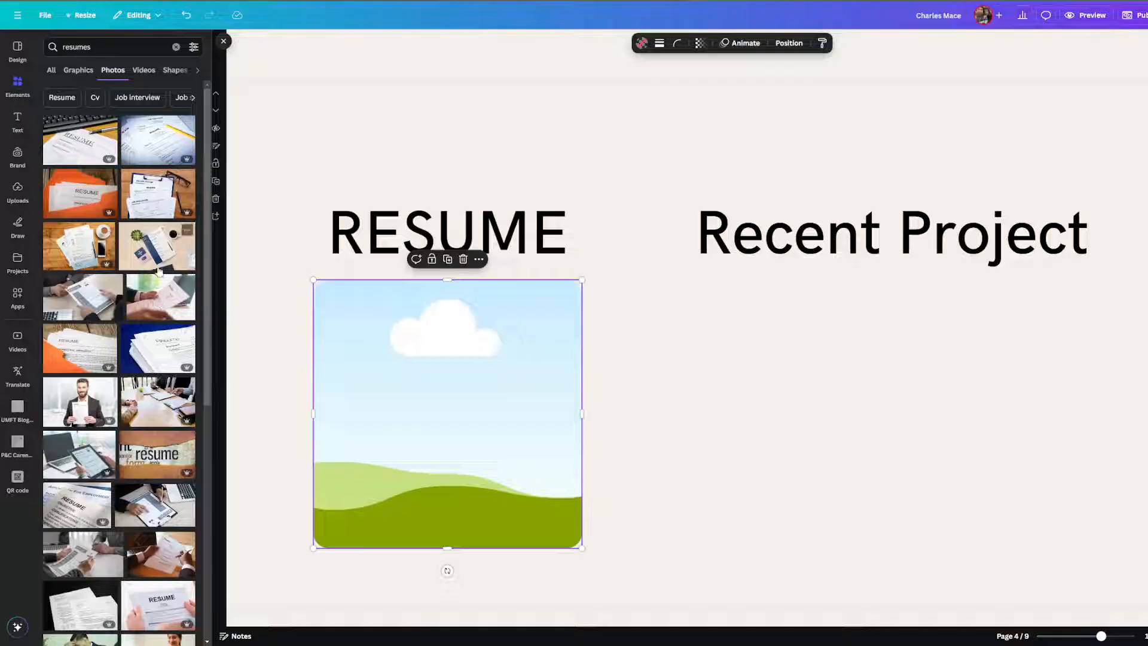
scroll(153, 249, down, 4)
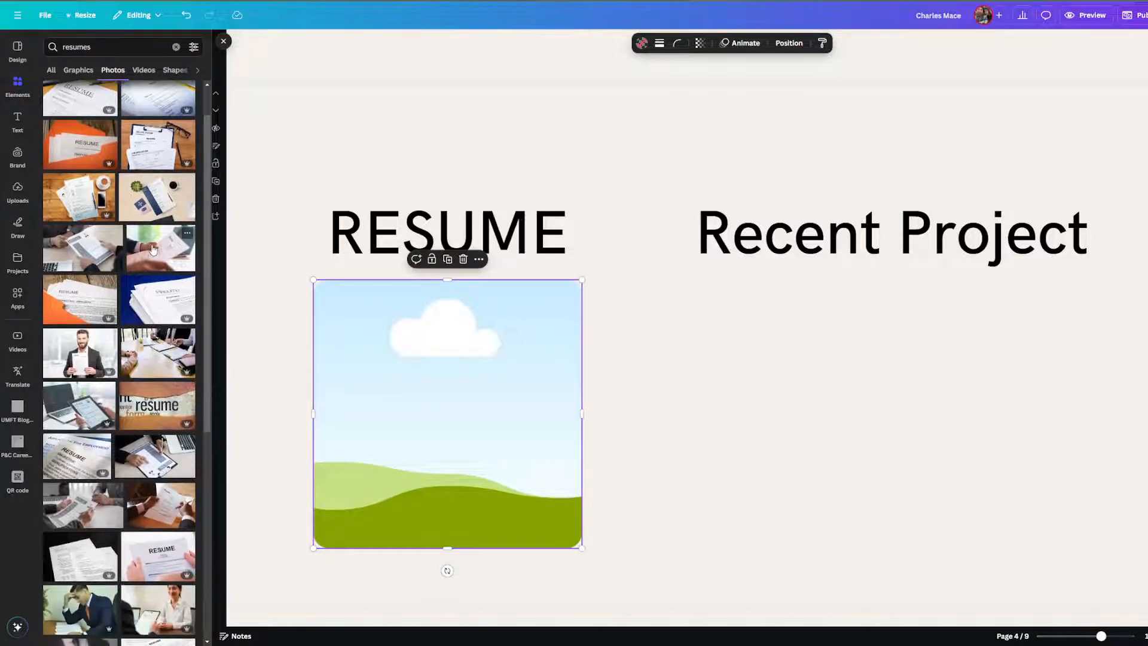
scroll(153, 250, down, 5)
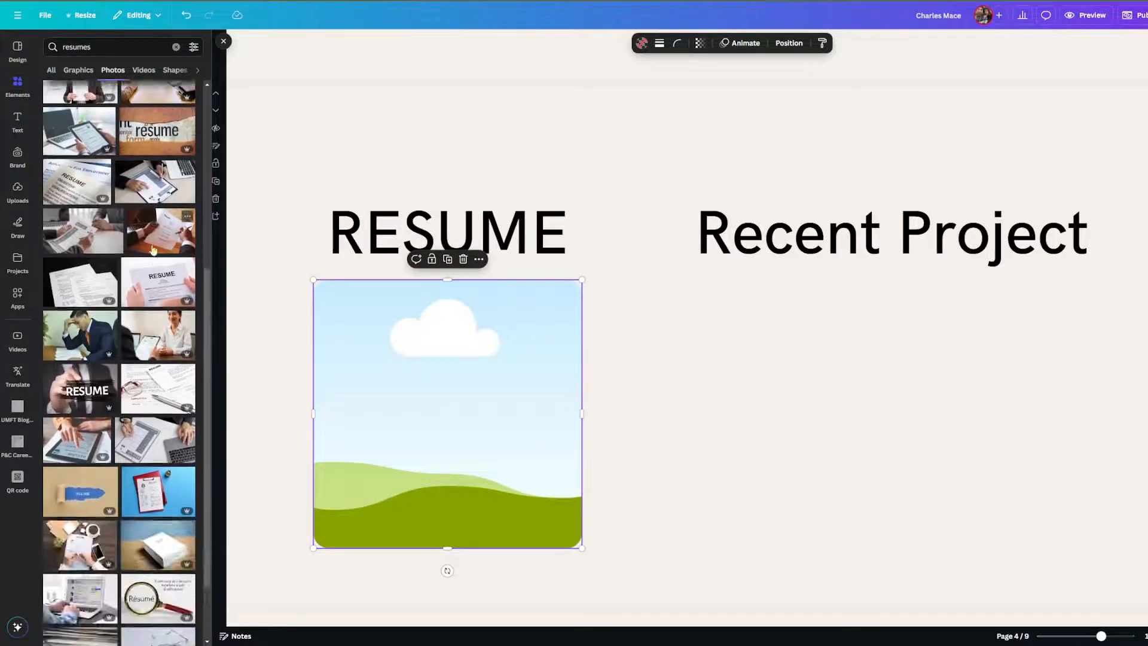
scroll(153, 250, down, 5)
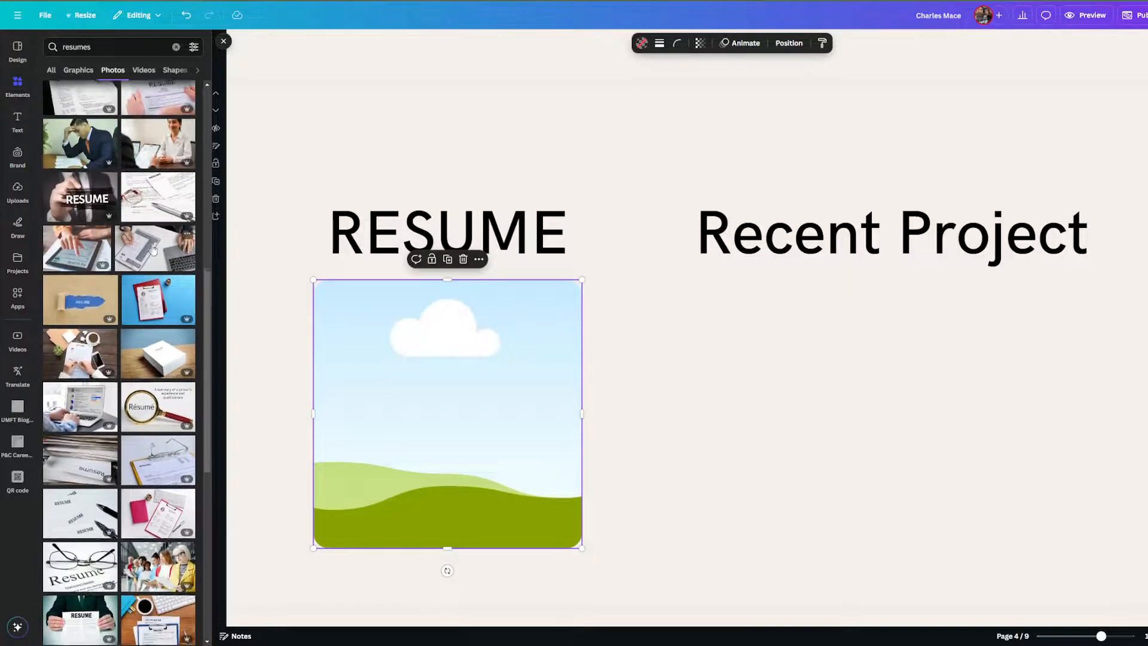
scroll(154, 250, down, 5)
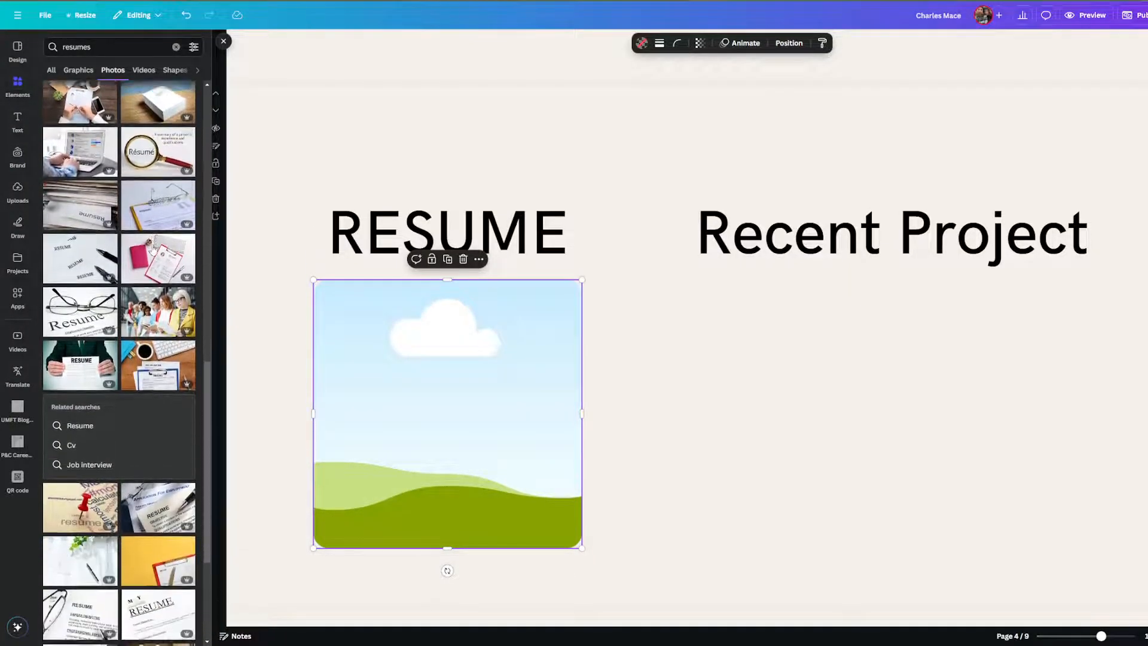
scroll(154, 250, down, 4)
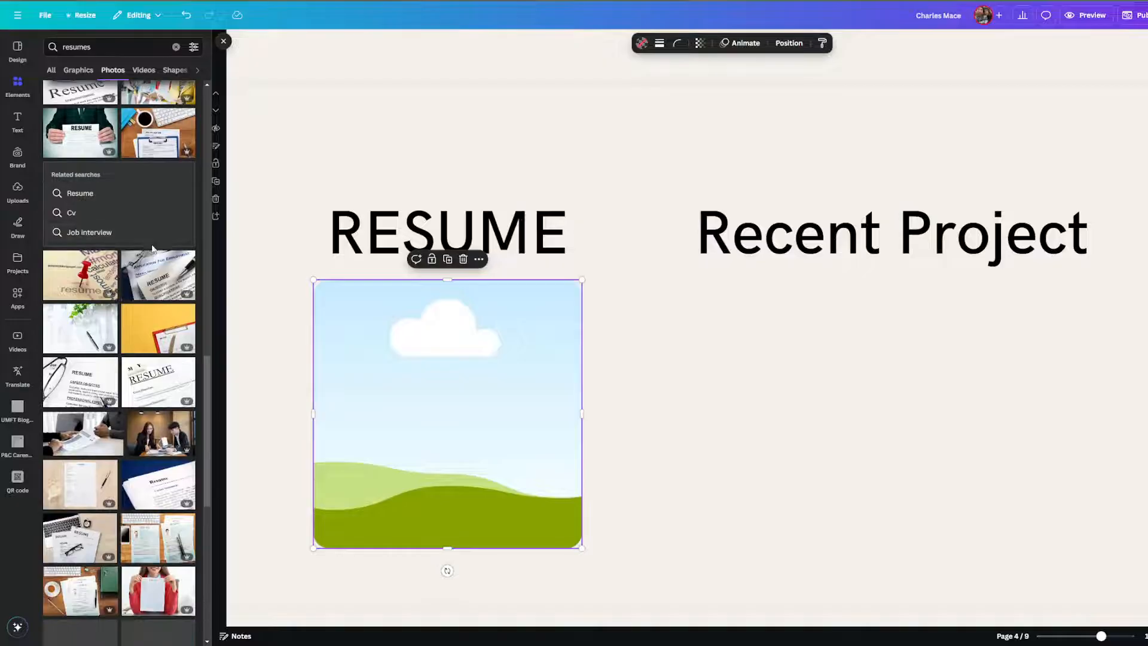
scroll(153, 250, down, 5)
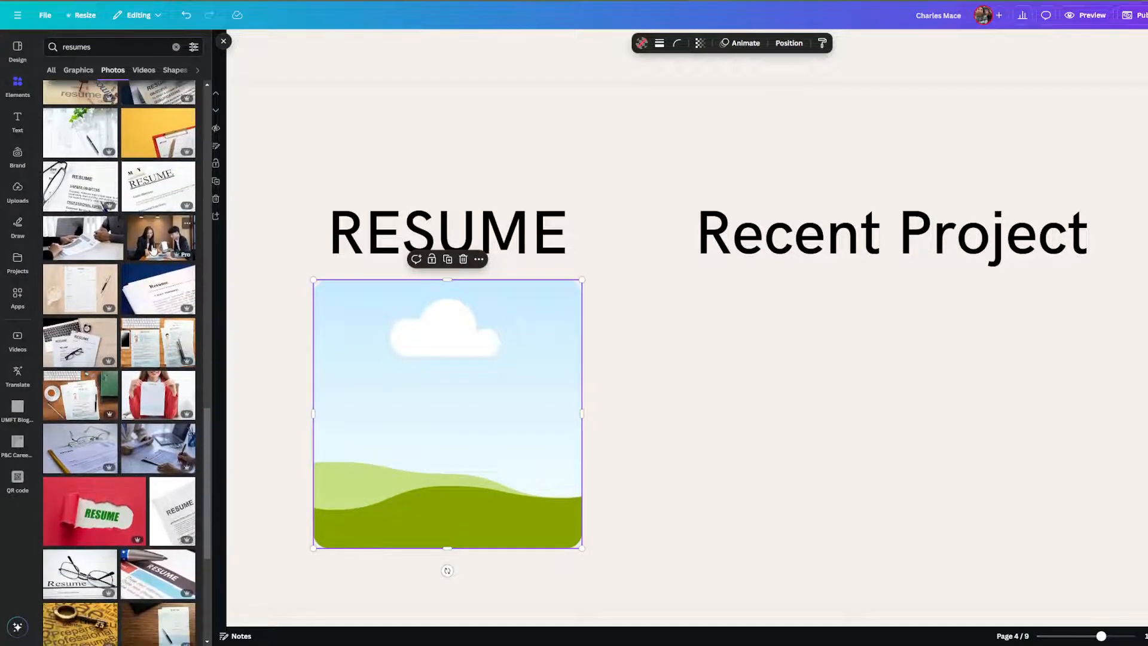
scroll(153, 250, down, 4)
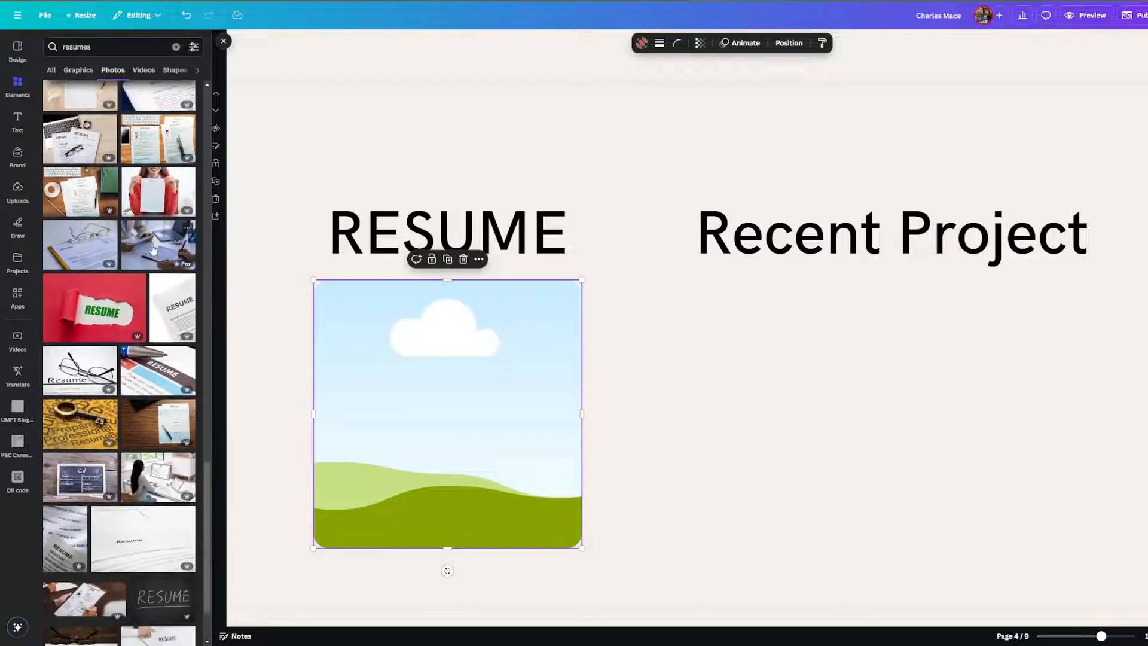
scroll(167, 311, down, 4)
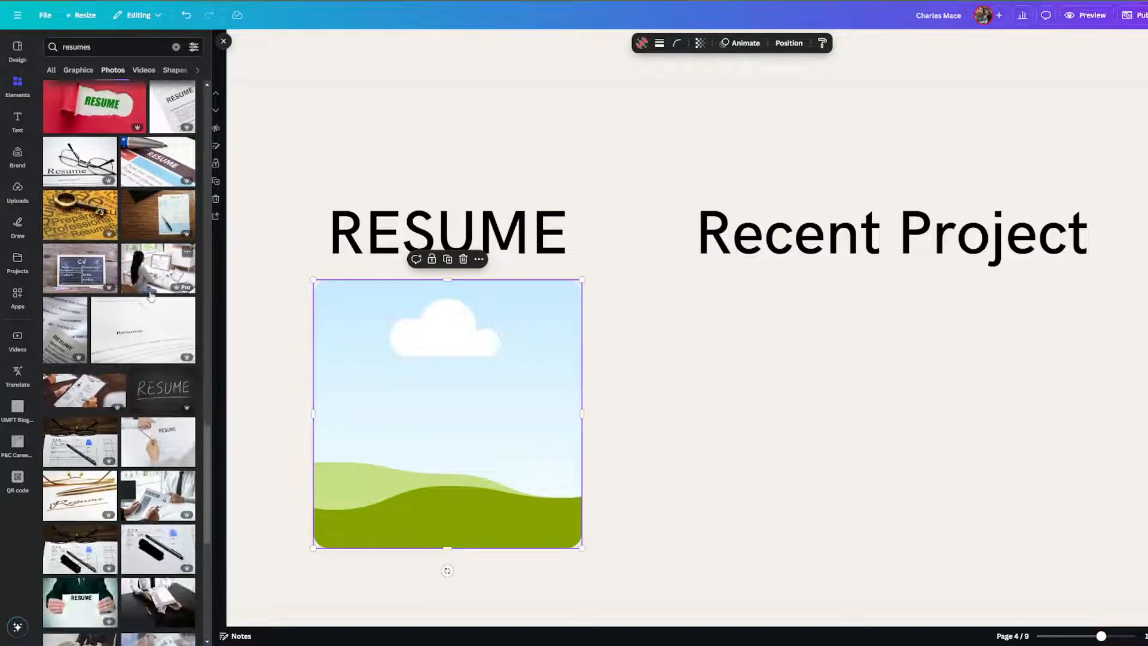
scroll(151, 294, down, 3)
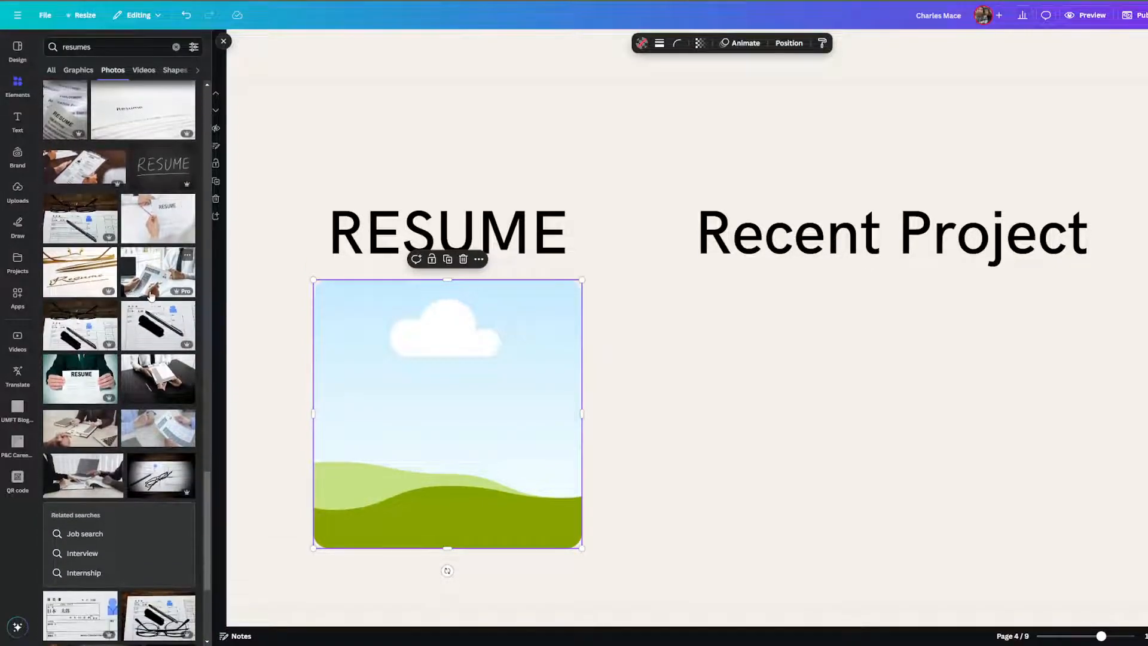
Drop the resume handover photo into the frame and size it to 425 by 425.
drag(160, 286, 510, 441)
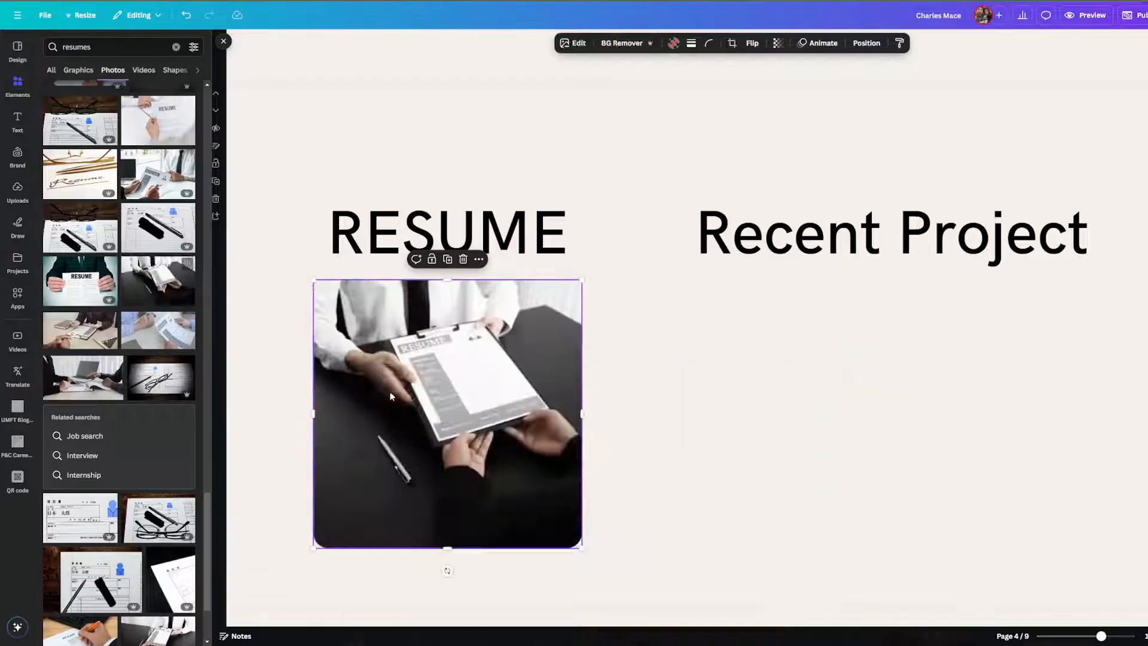
click(491, 389)
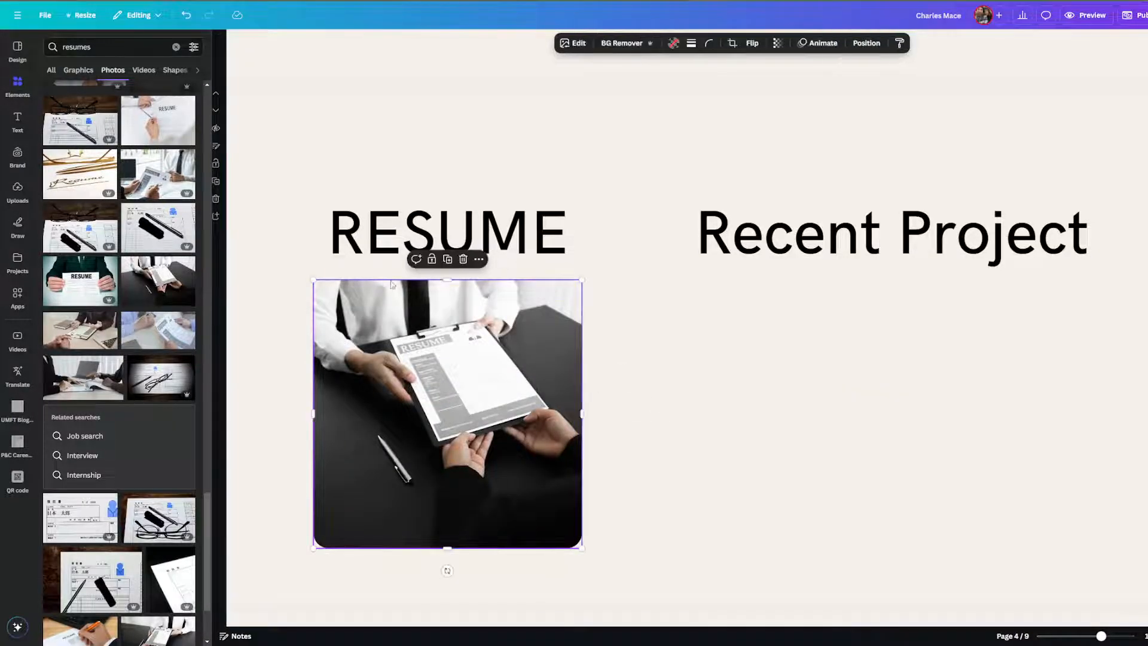
drag(314, 280, 291, 257)
click(613, 373)
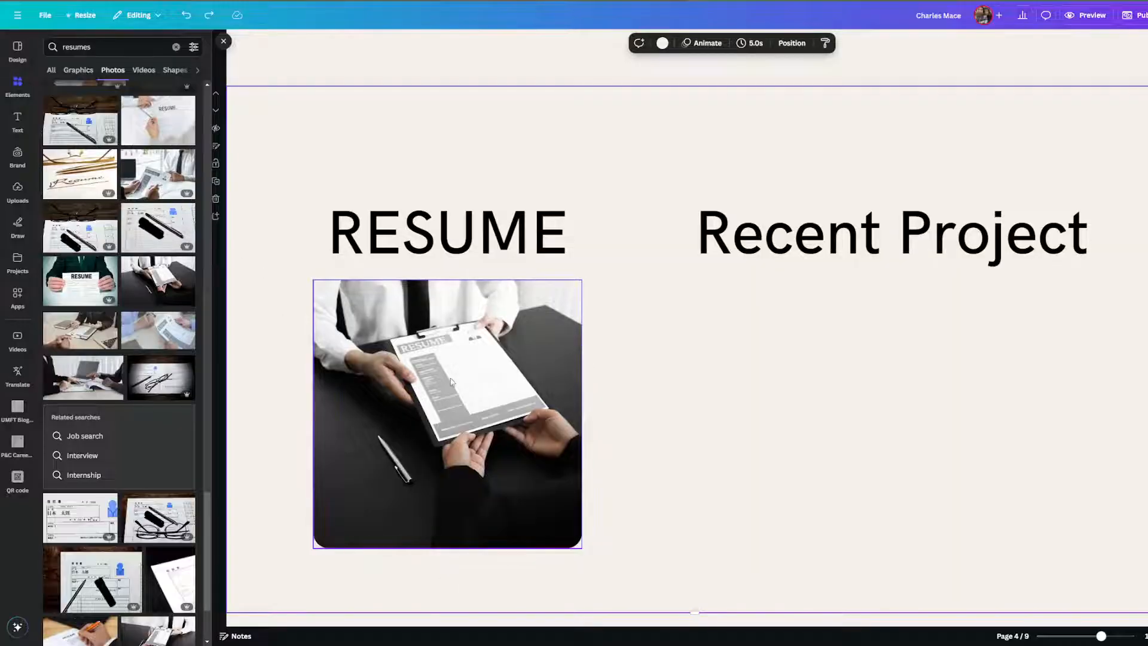
click(478, 347)
click(631, 337)
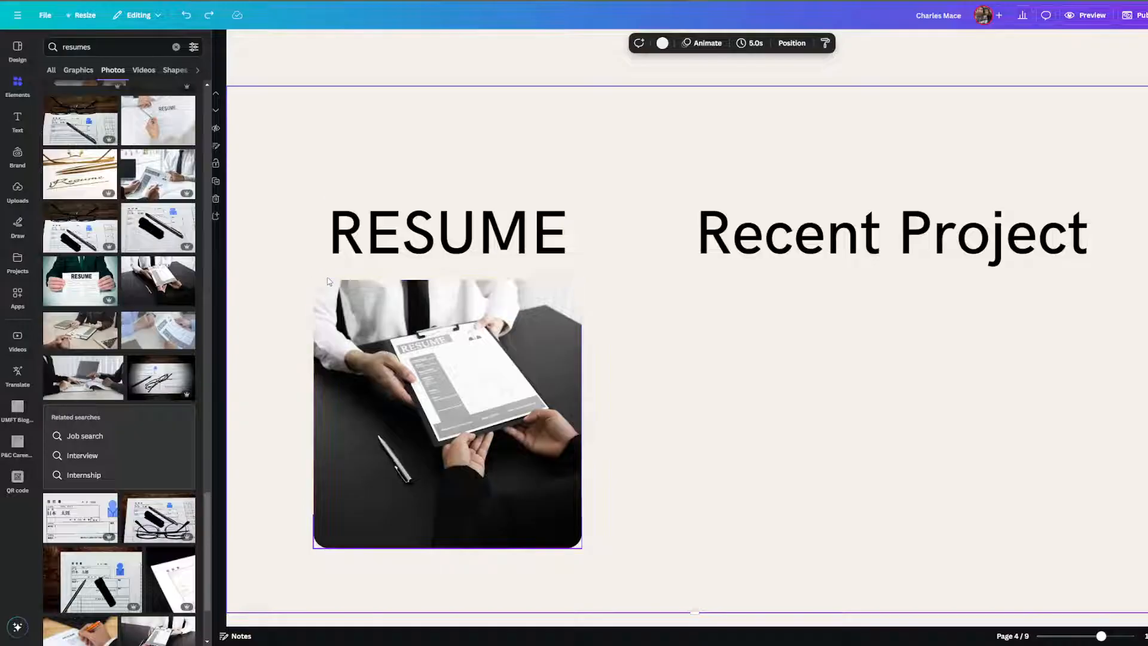
Try a hands-holding-RESUME photo, then put the handover photo back in the frame.
drag(59, 293, 600, 385)
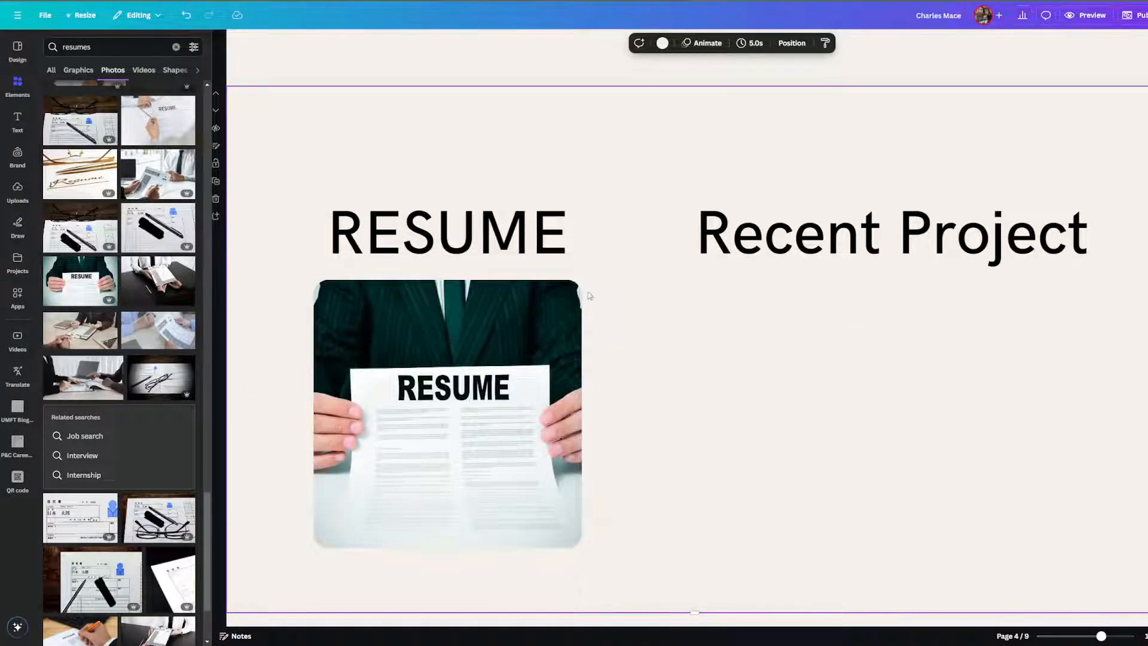
drag(158, 281, 455, 413)
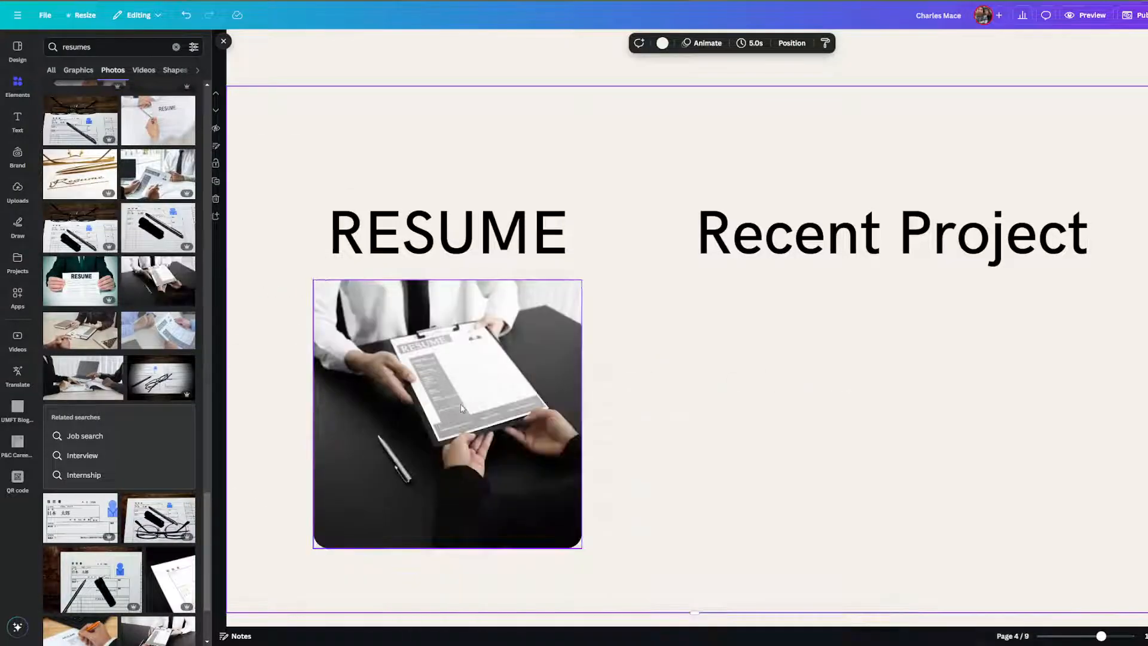
click(491, 358)
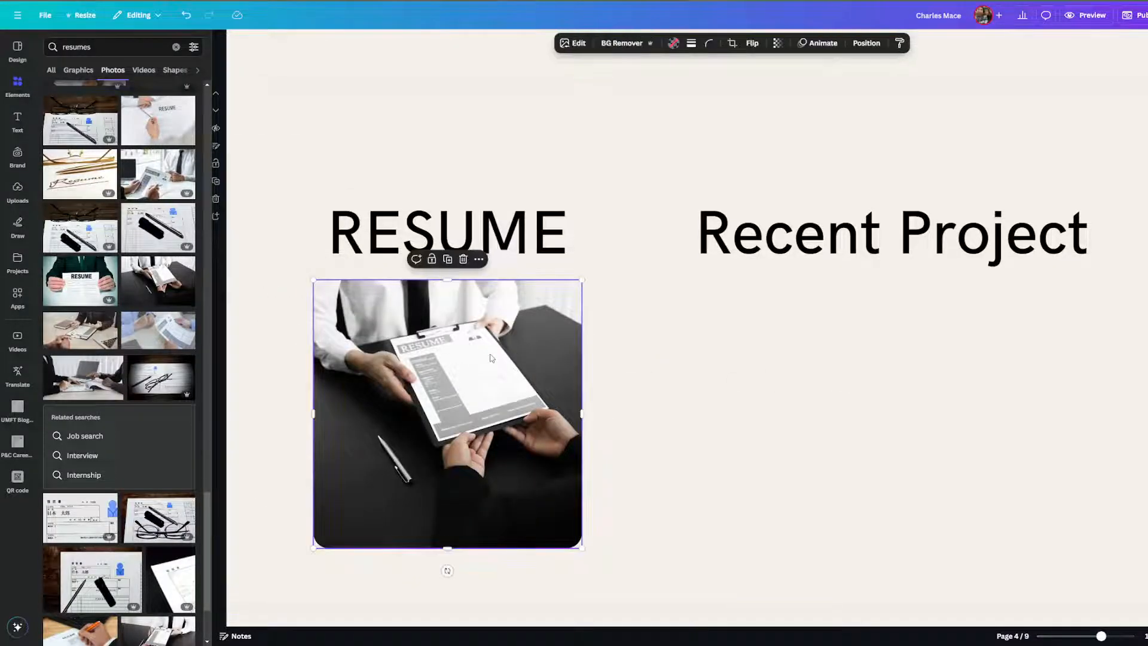
right_click(468, 333)
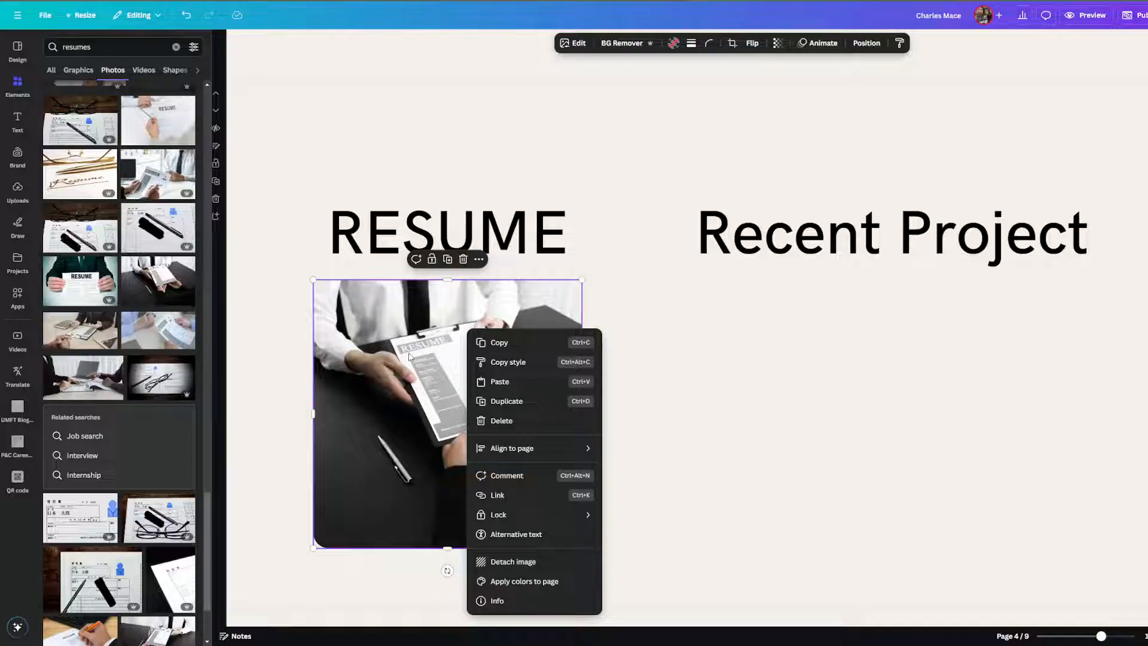
Crop the handover photo so the clipboard is larger and centred between the hands.
click(737, 43)
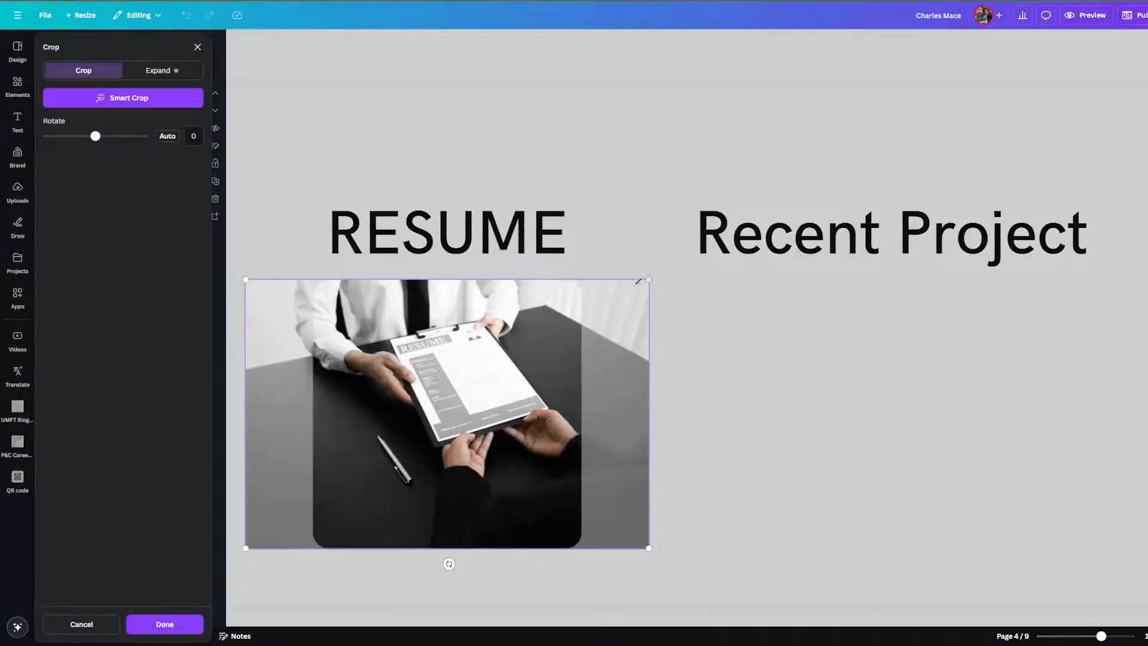
drag(647, 277, 671, 294)
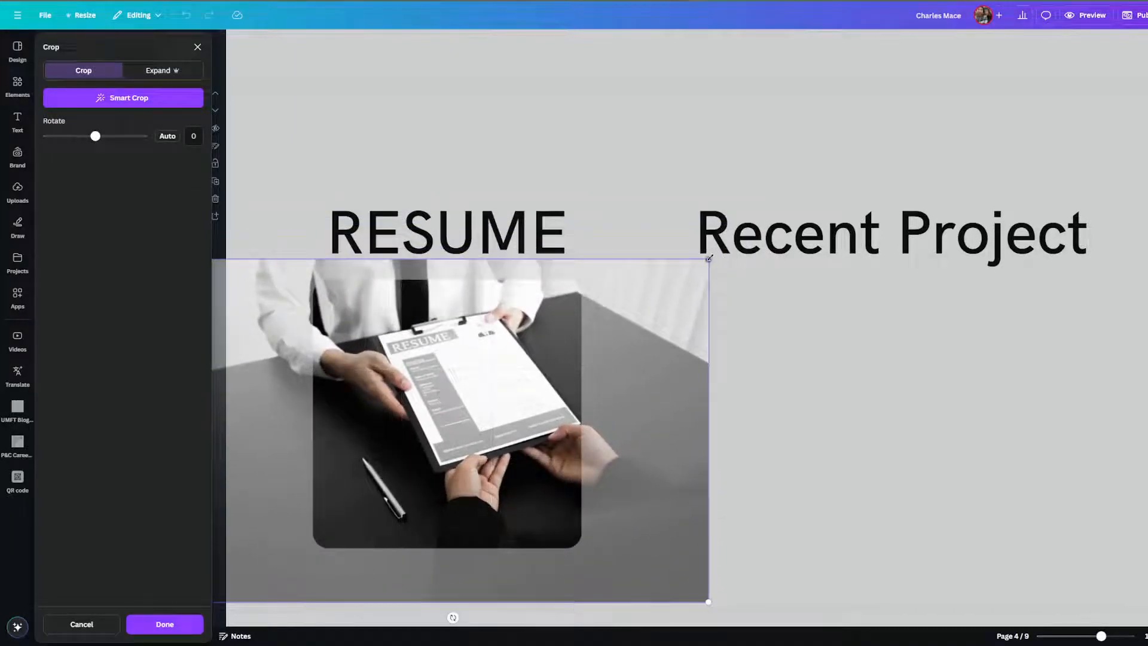
drag(710, 258, 748, 233)
drag(551, 336, 528, 364)
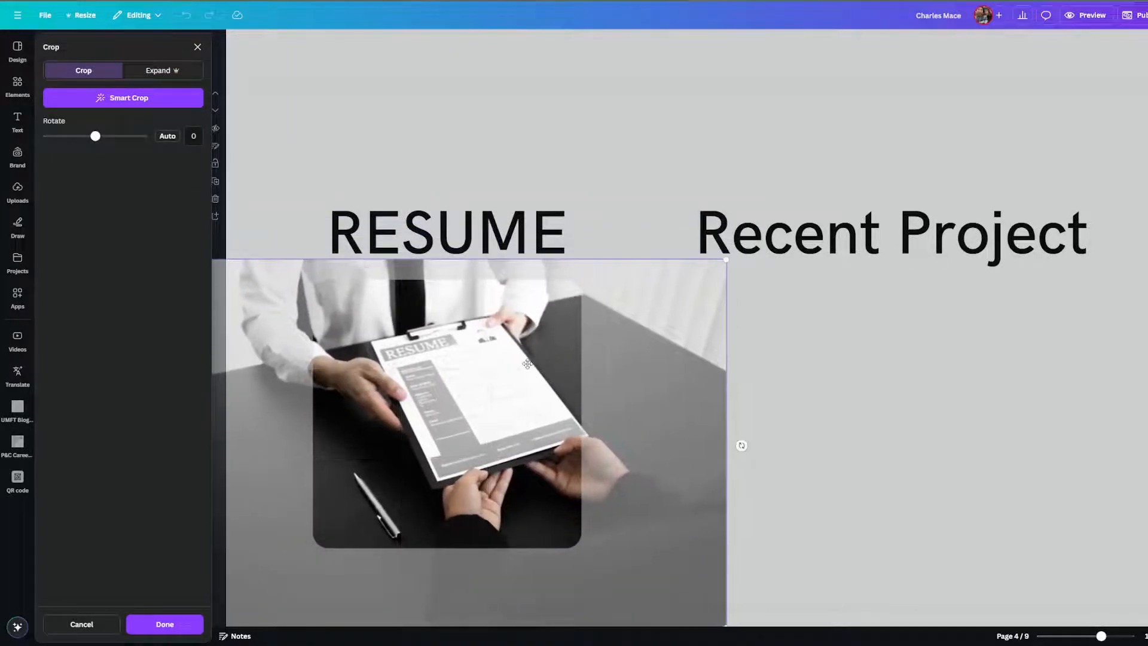
key(Return)
click(743, 392)
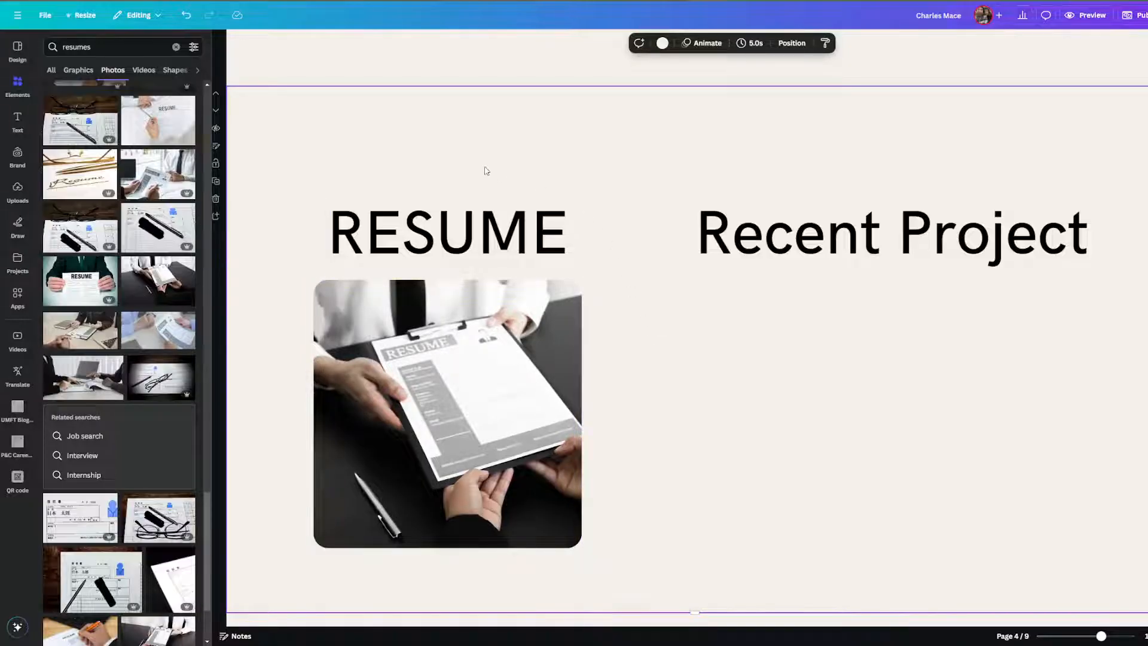
click(485, 357)
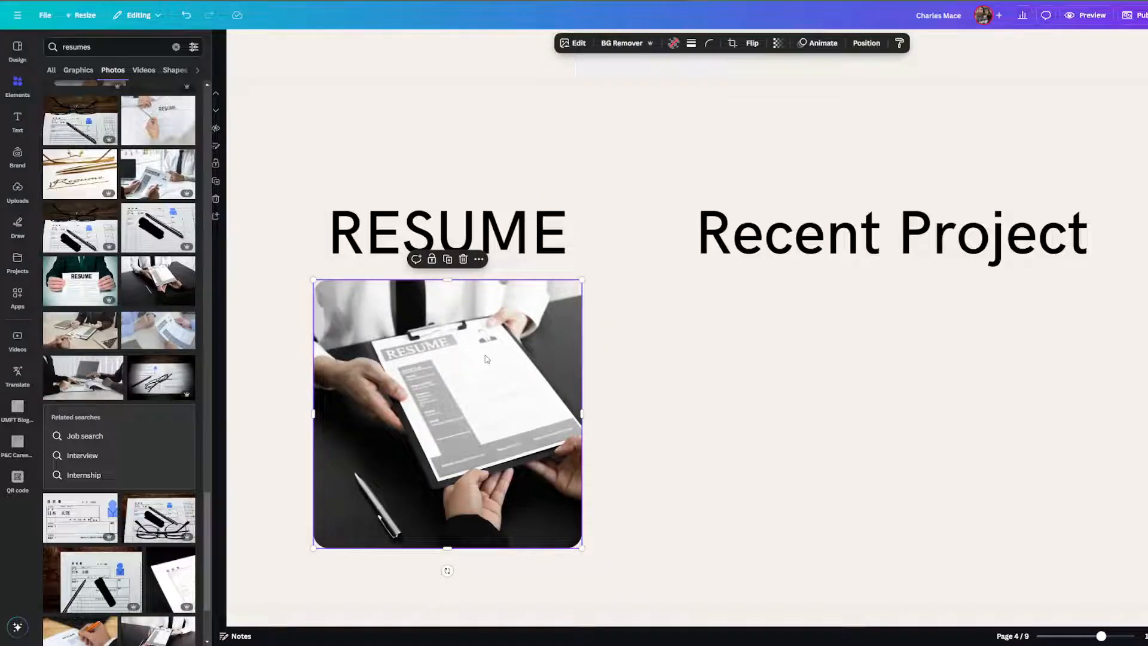
click(635, 294)
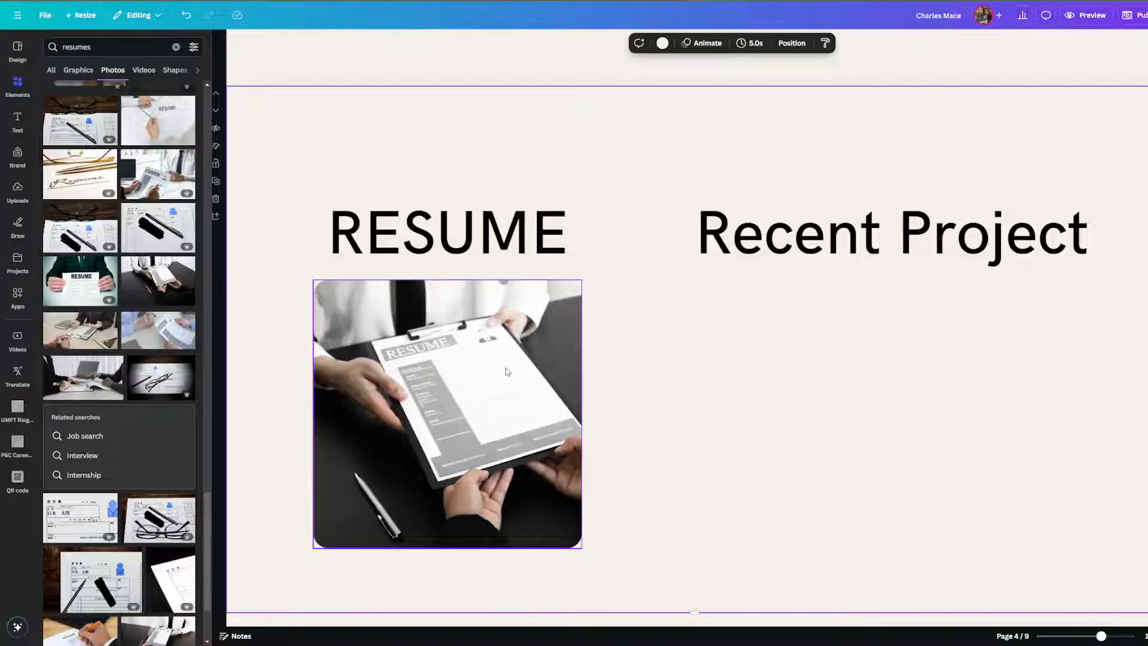
Find the saved resume design under Projects after dismissing a first link attempt.
right_click(481, 339)
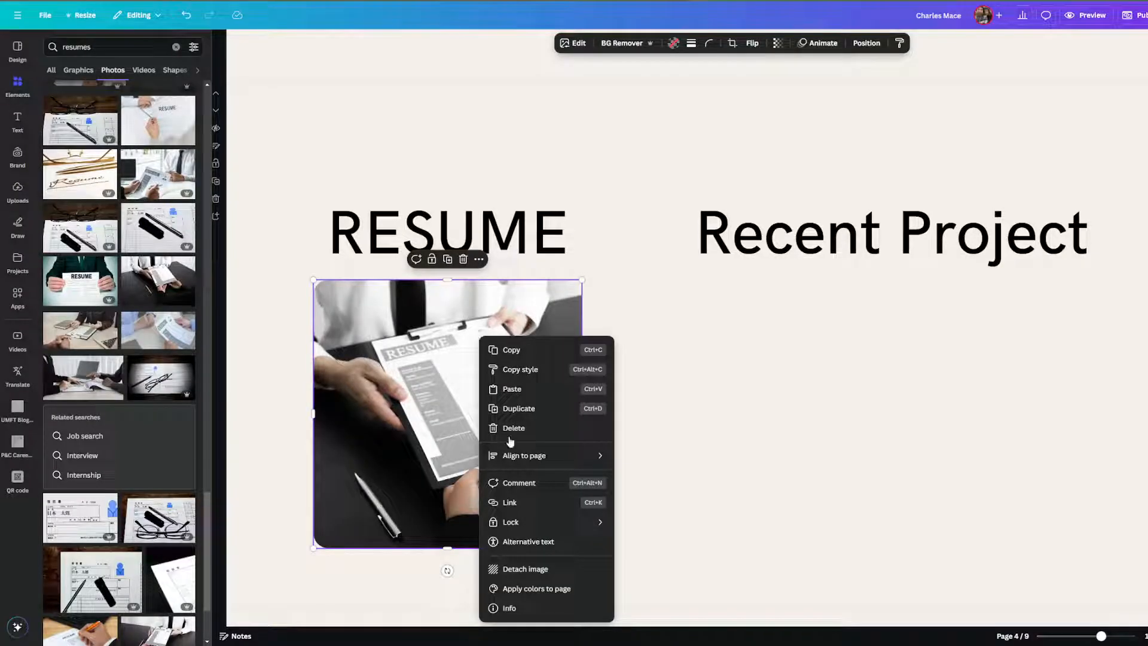
click(519, 503)
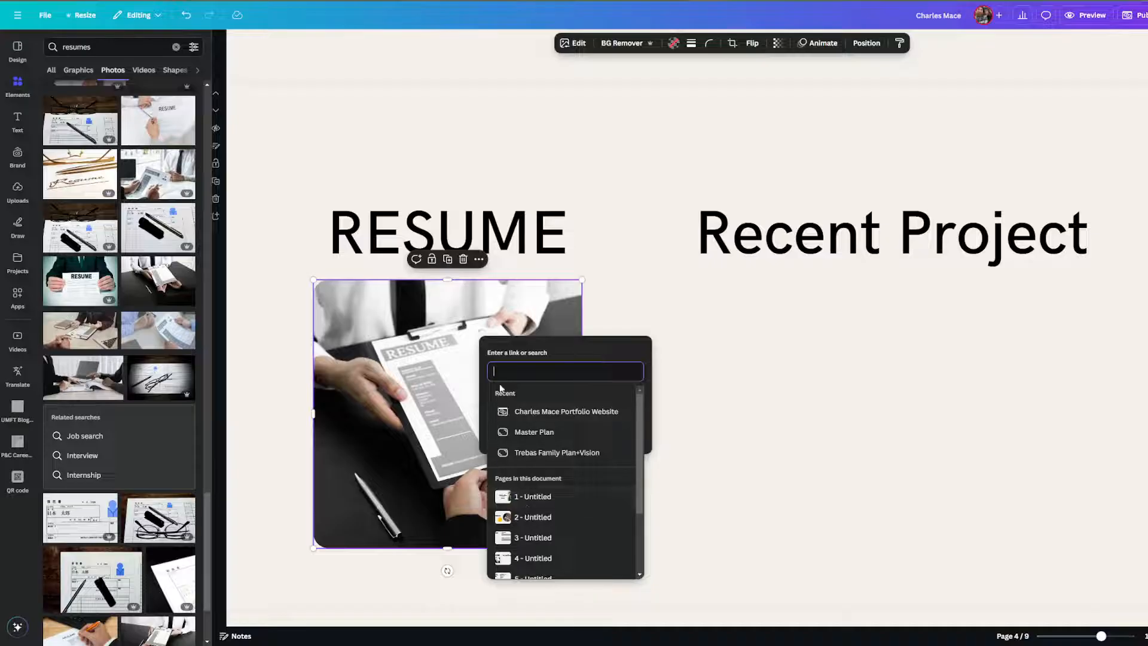
scroll(541, 434, down, 3)
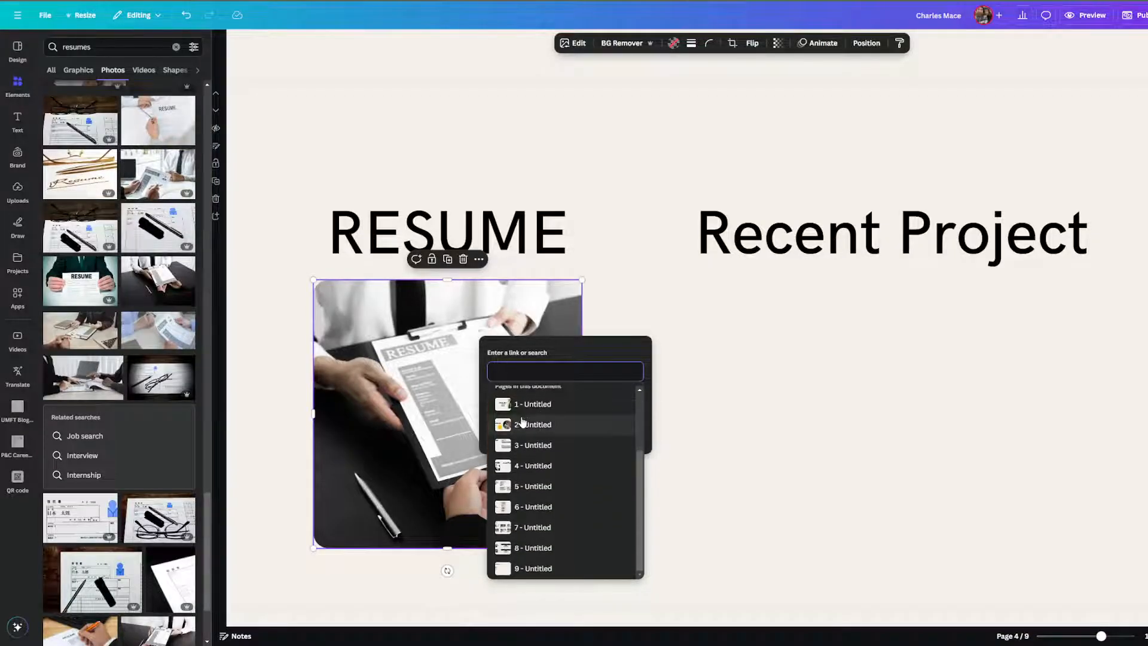
scroll(511, 404, up, 3)
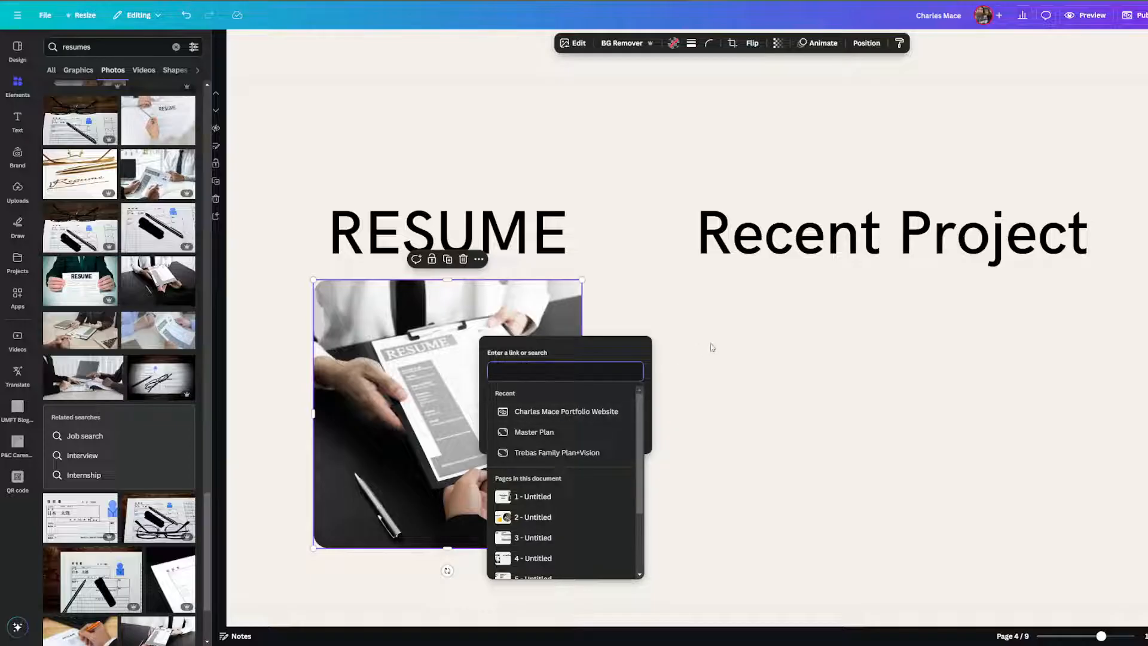
key(Escape)
click(16, 189)
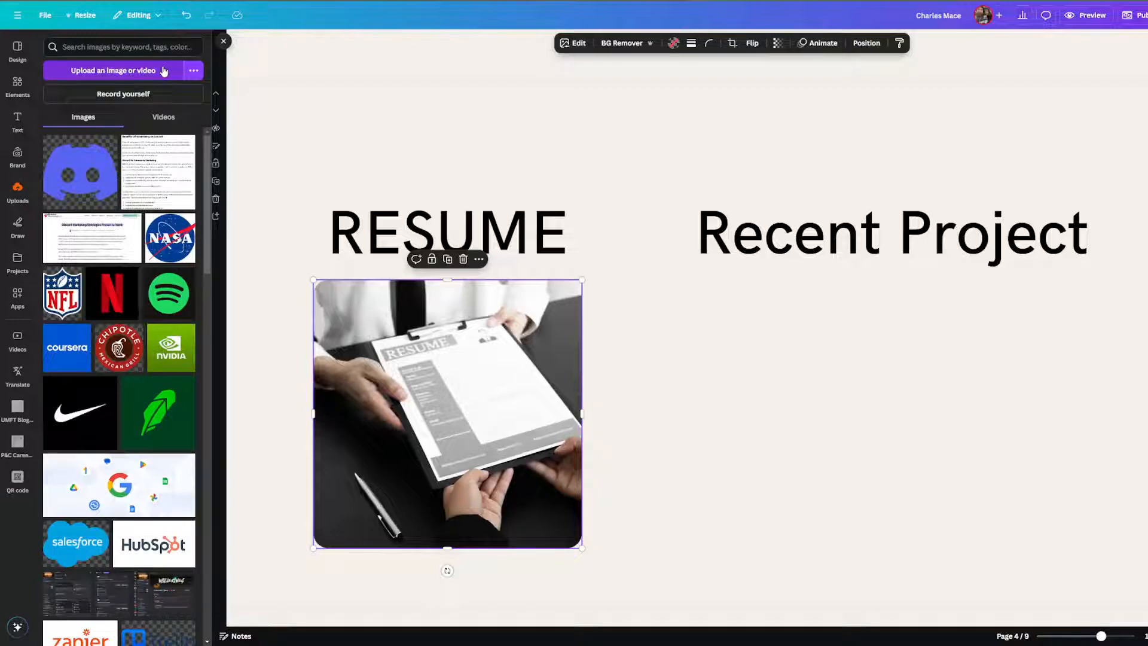
click(18, 263)
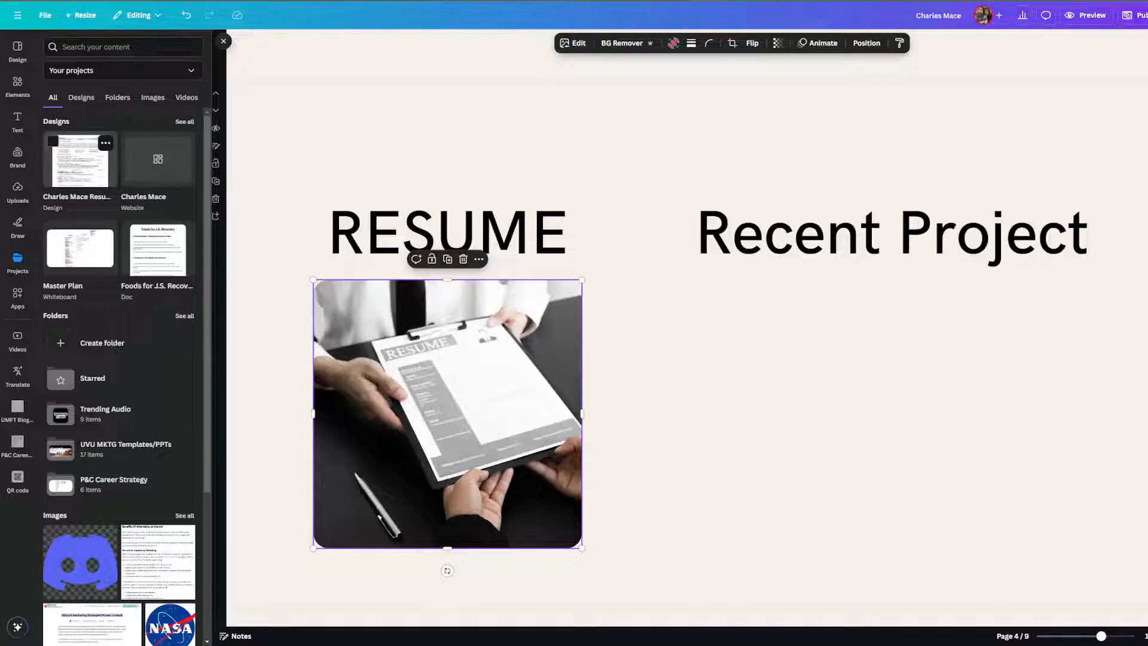
click(105, 143)
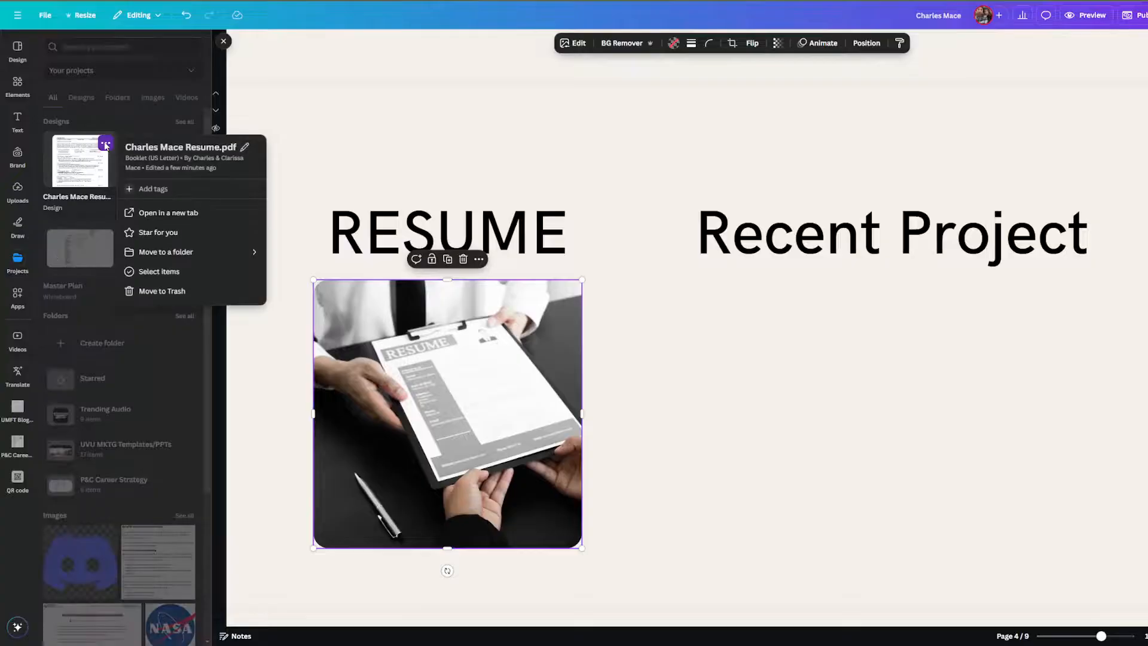
key(Escape)
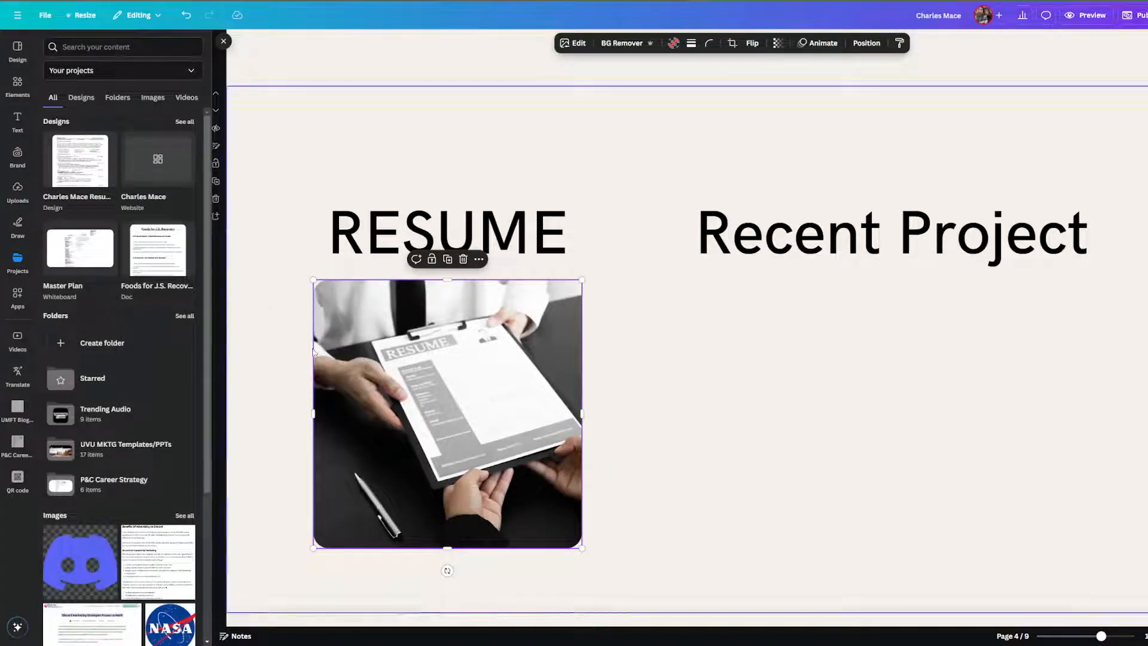
Link the handover photo to the resume PDF design from Recent.
right_click(401, 360)
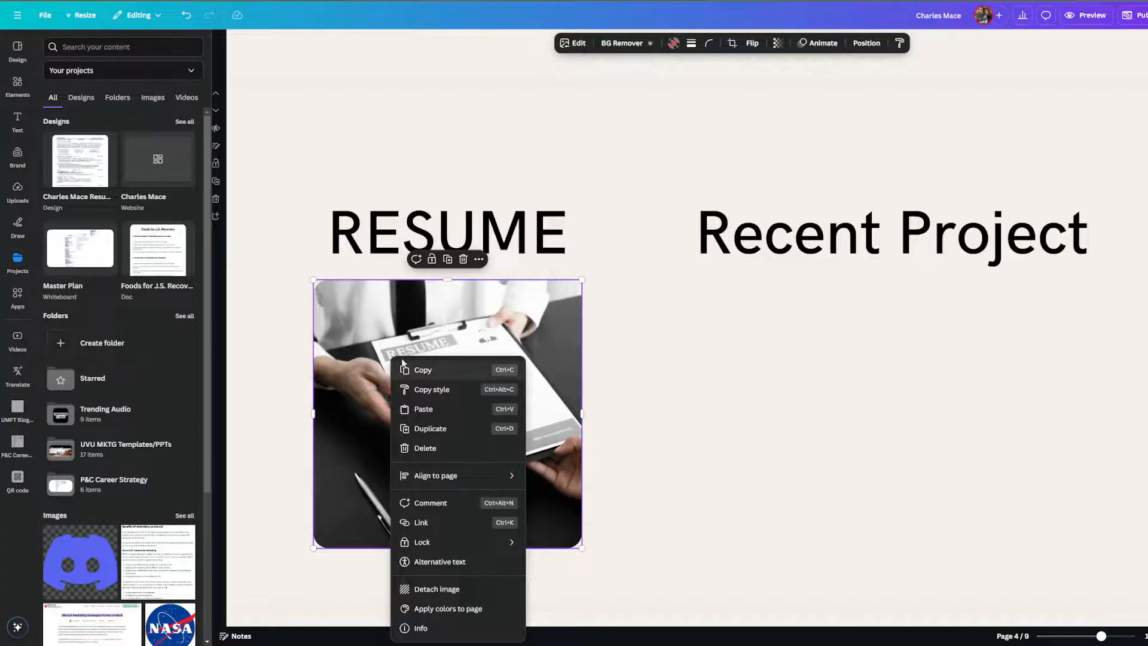
click(487, 525)
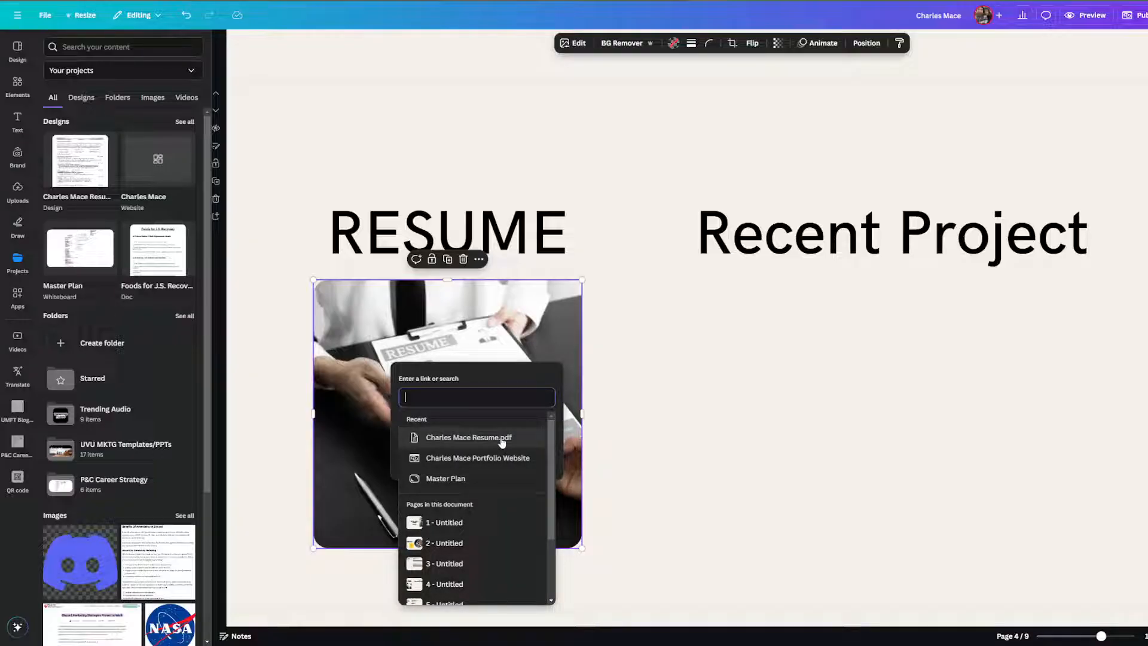
click(502, 439)
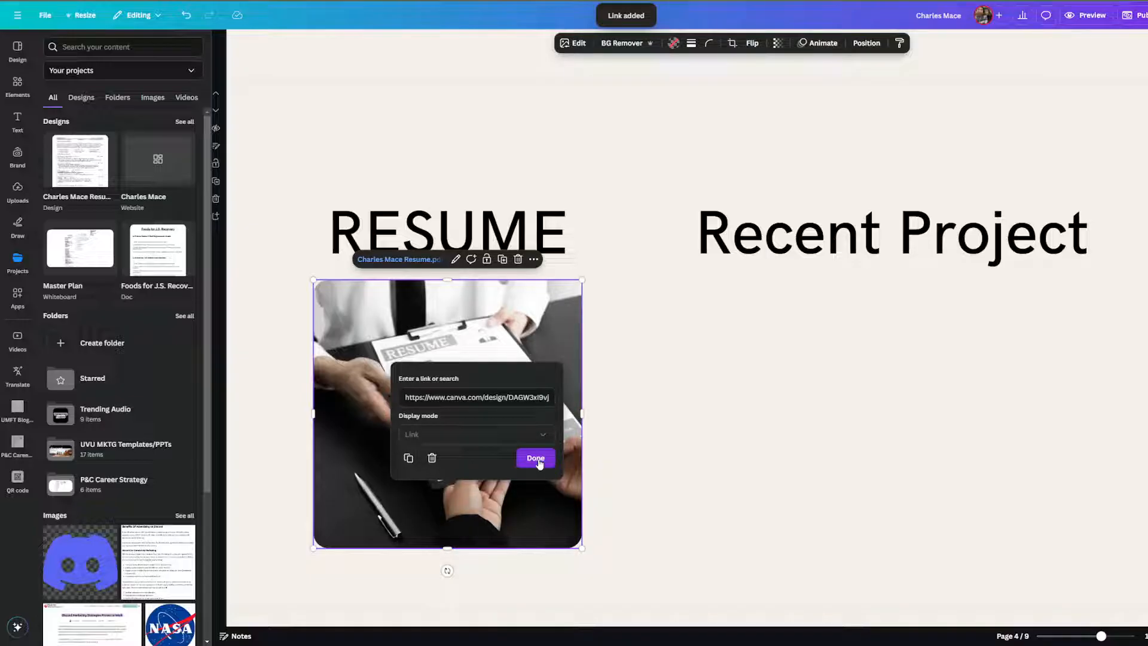
click(536, 458)
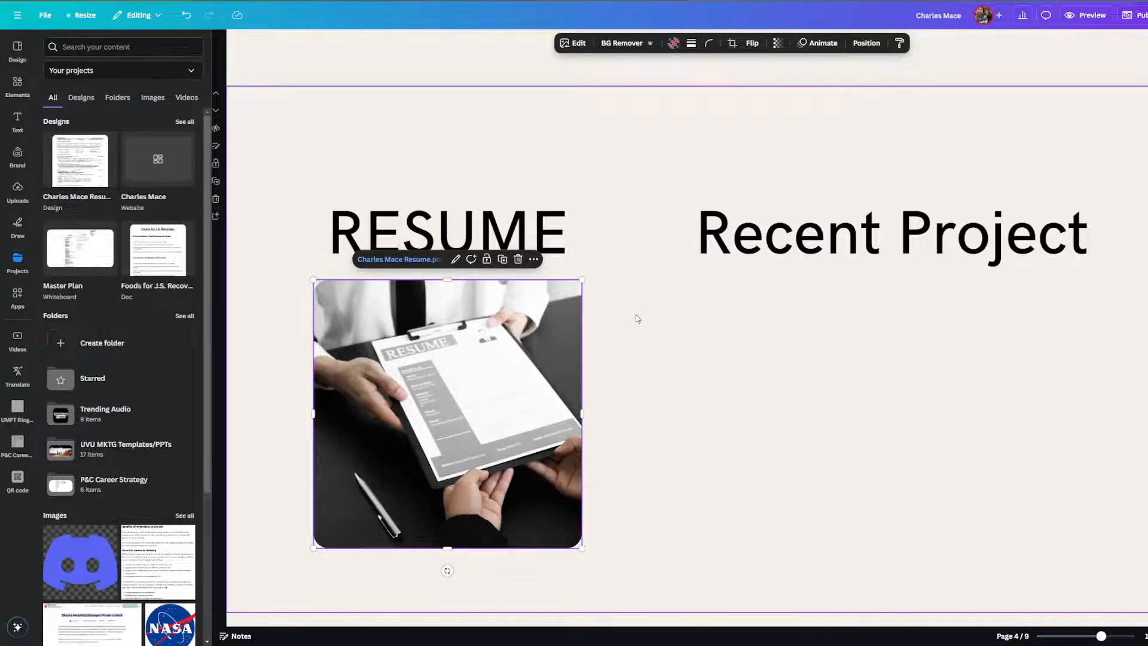
click(637, 319)
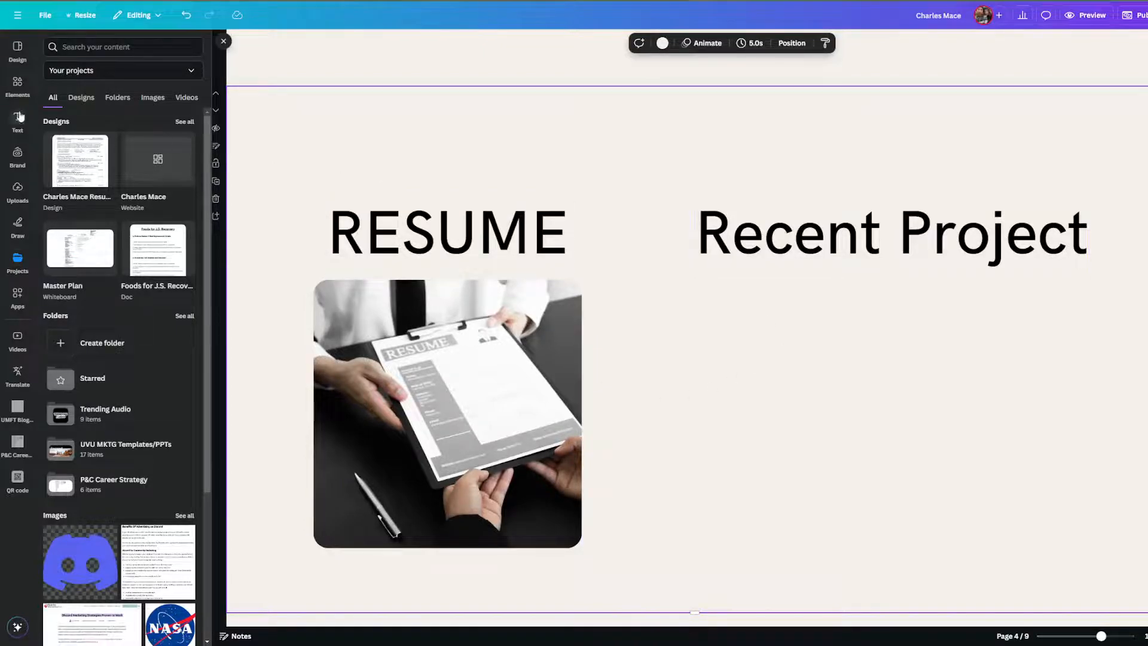
Add an arch-shaped frame from an 'image frame' search under Recent Project.
click(18, 83)
click(95, 48)
text(frame)
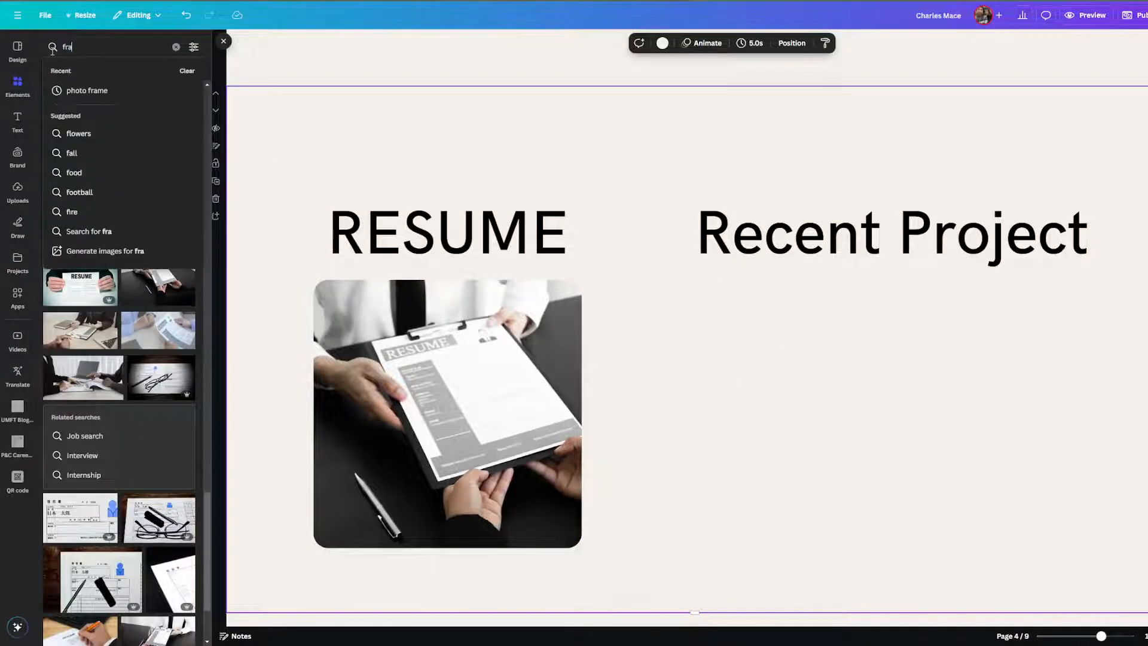
key(Return)
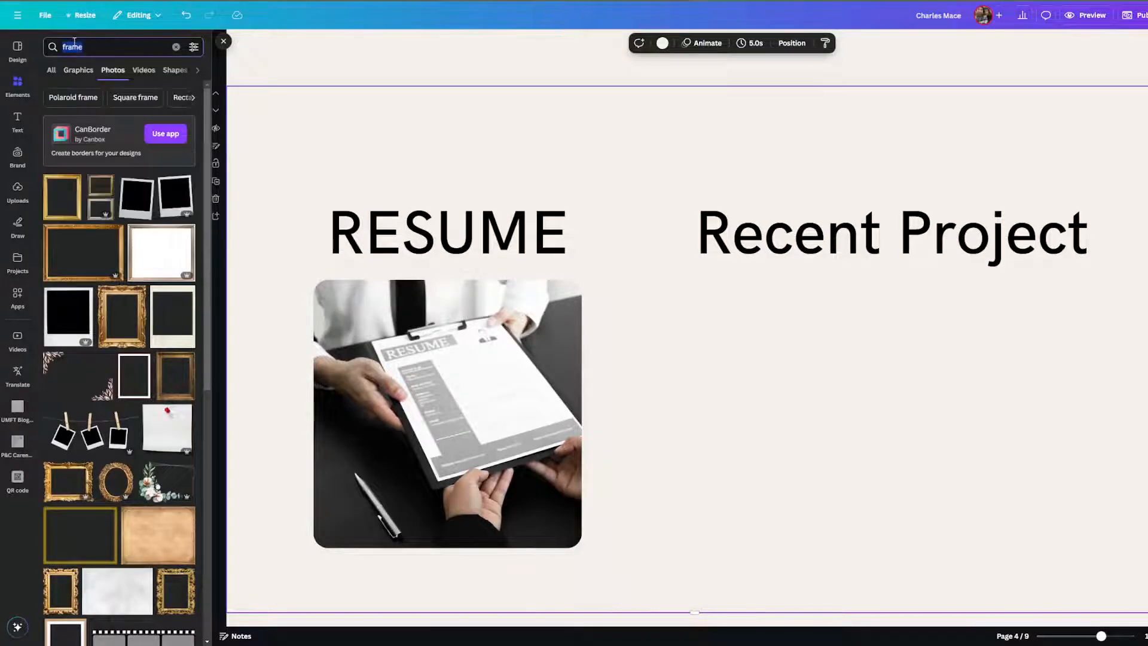
key(BackSpace)
text(image r)
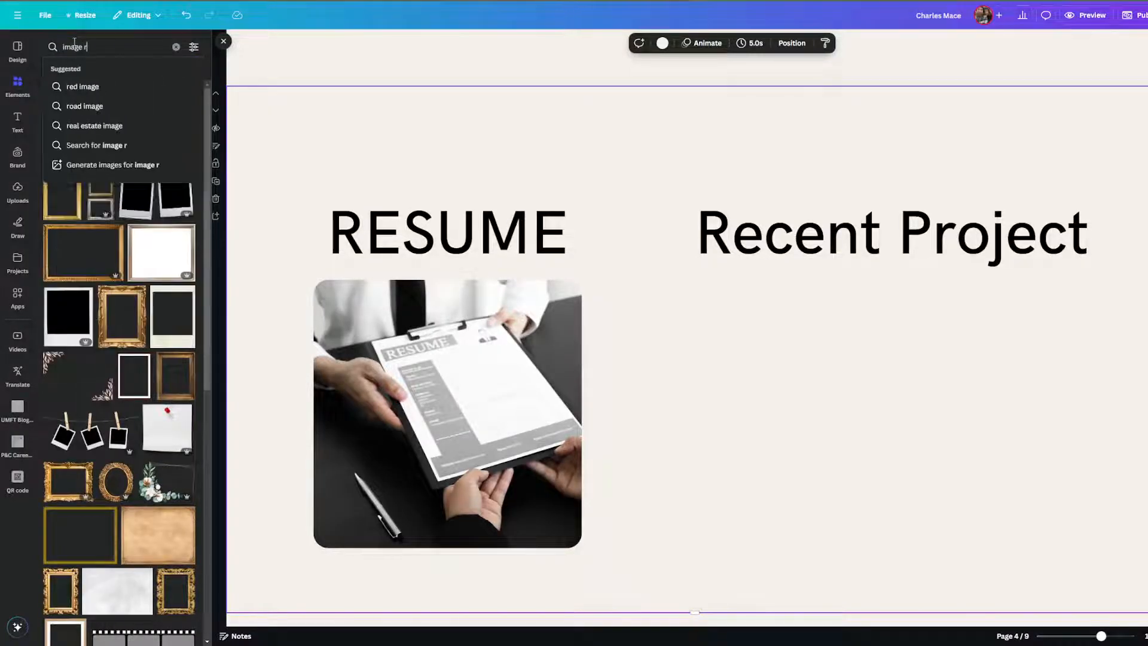
key(BackSpace)
text(frame)
key(Return)
click(51, 70)
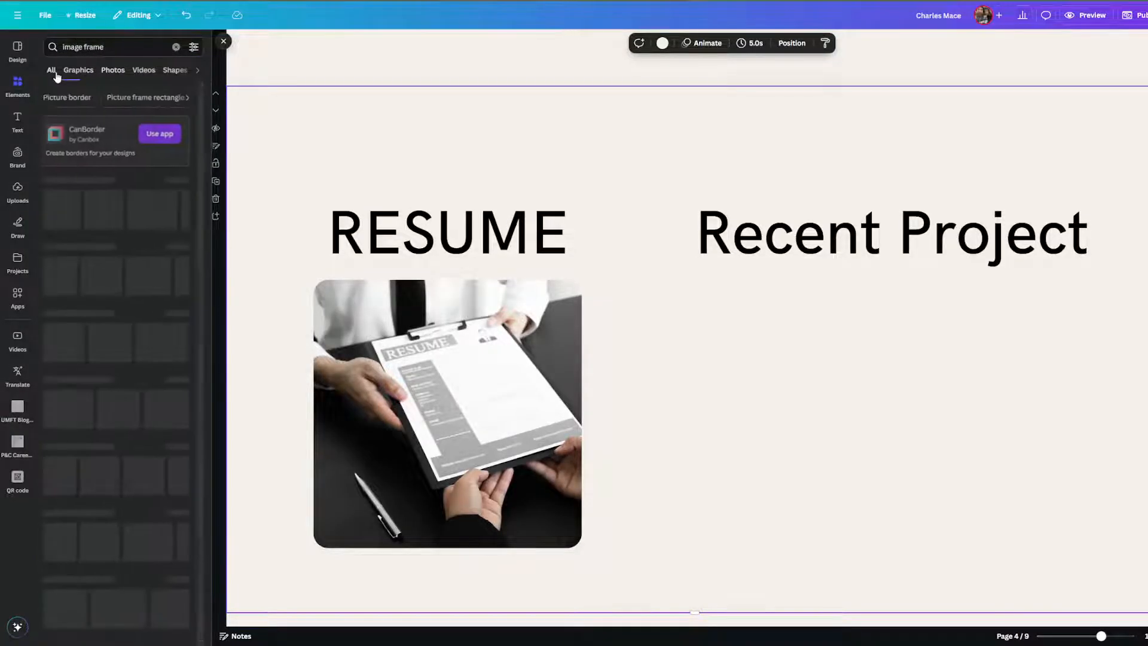
click(175, 184)
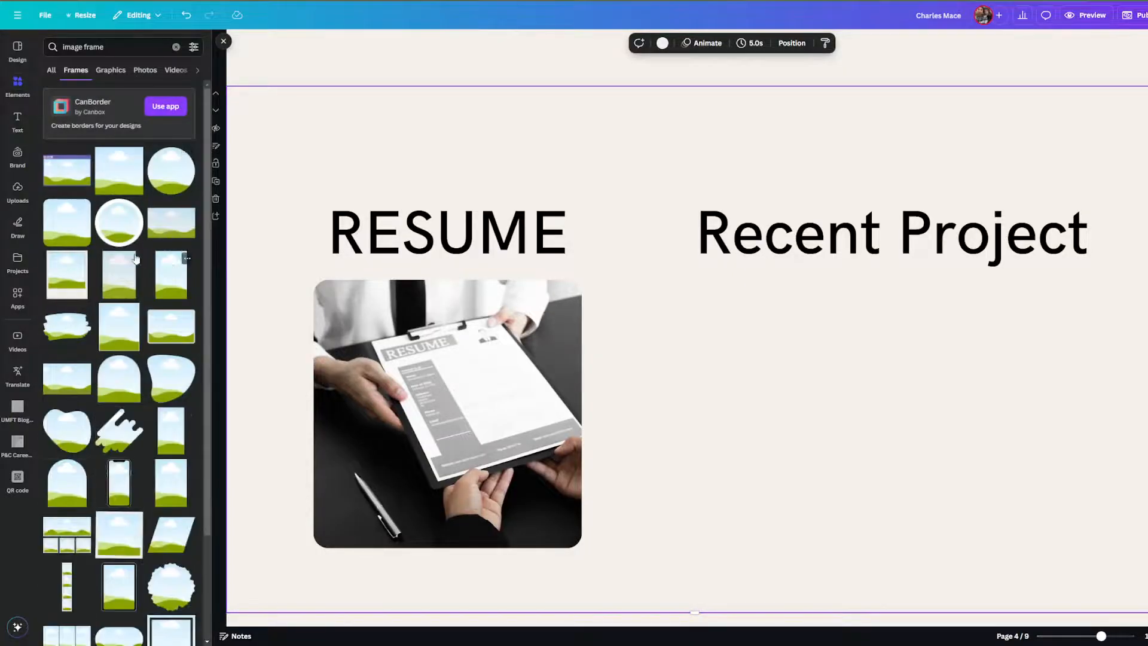
scroll(120, 298, down, 1)
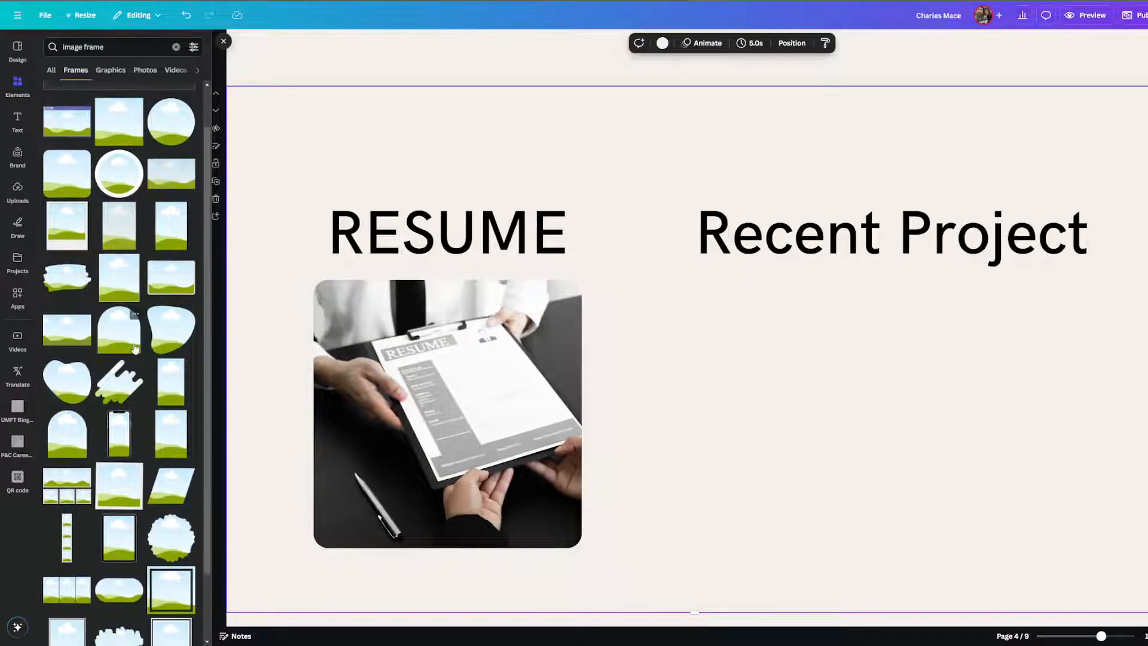
click(119, 330)
drag(790, 427, 961, 486)
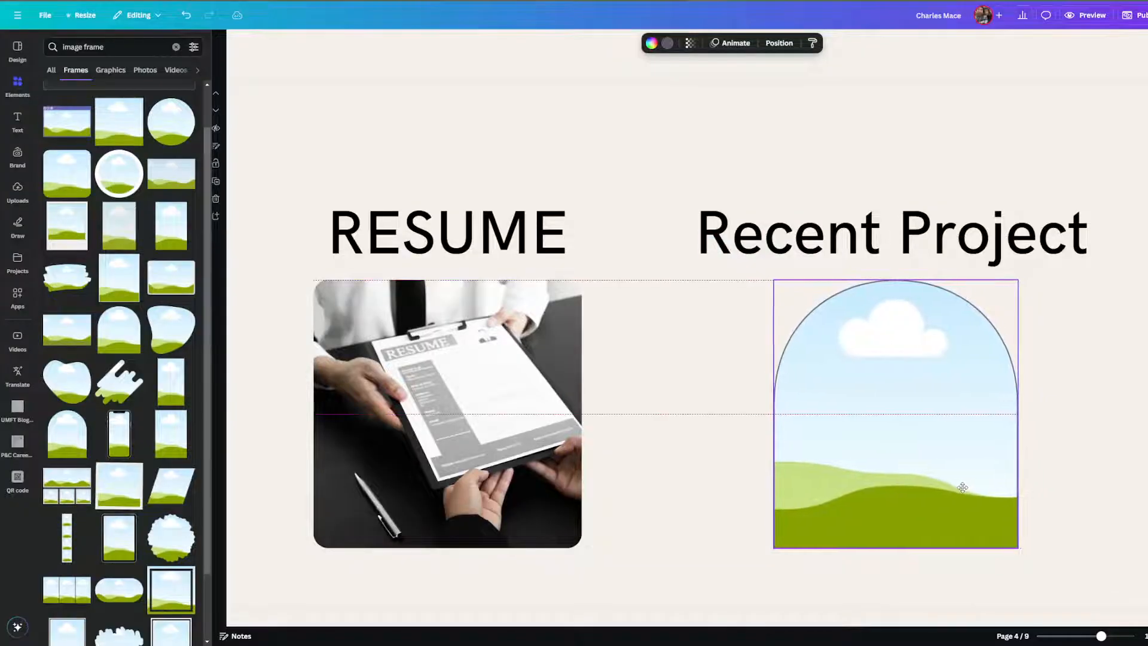
Fill the arch frame with a red-and-white Nike sneaker photo from a 'nike shoes' search.
click(176, 51)
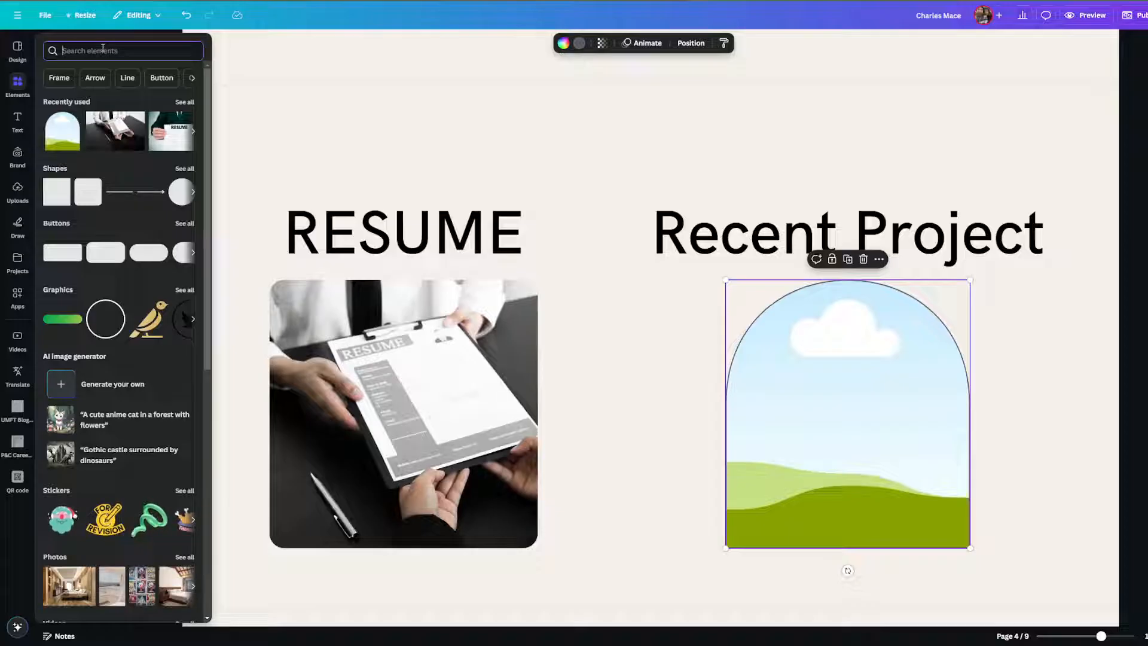
text(nike shoes)
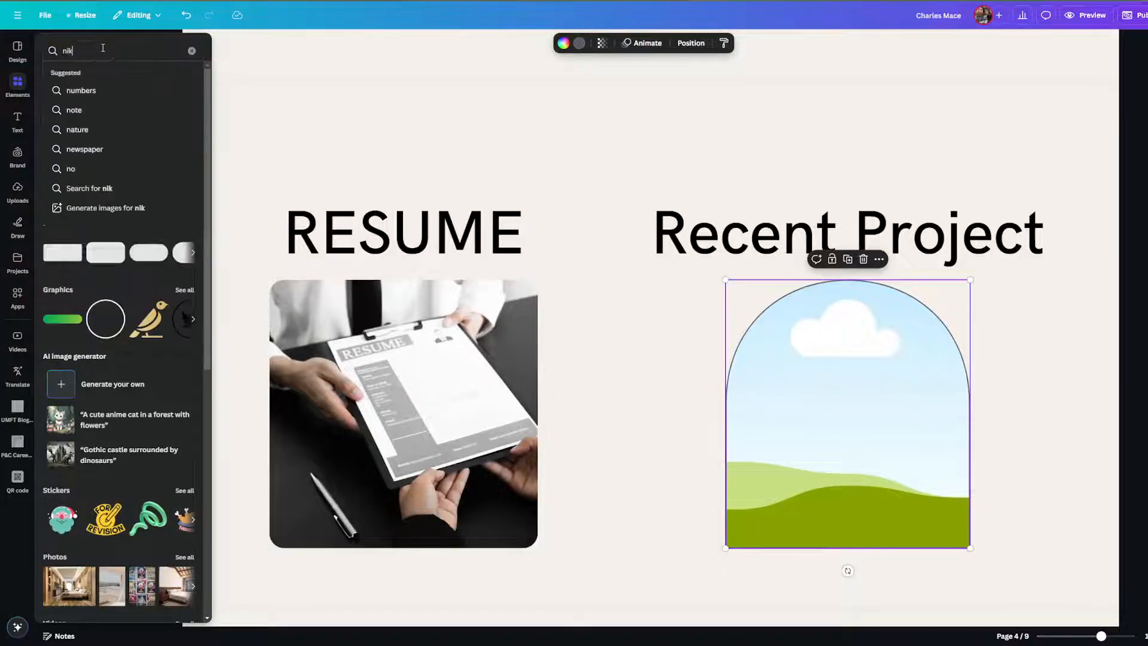
key(Return)
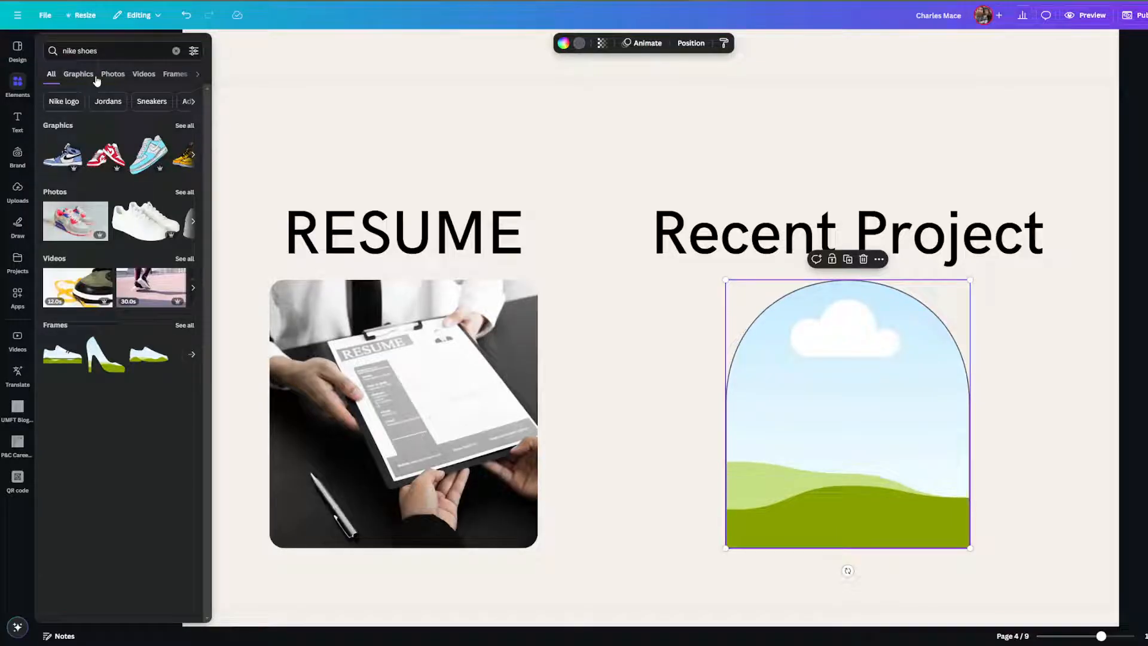
click(112, 74)
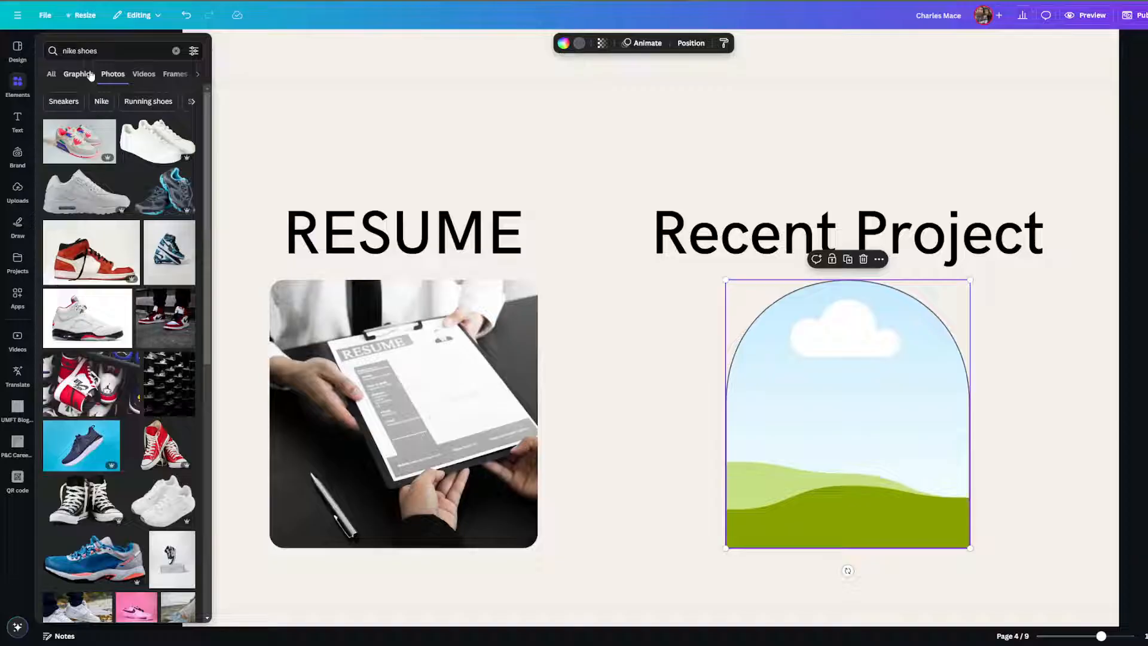
drag(117, 417, 849, 419)
click(636, 359)
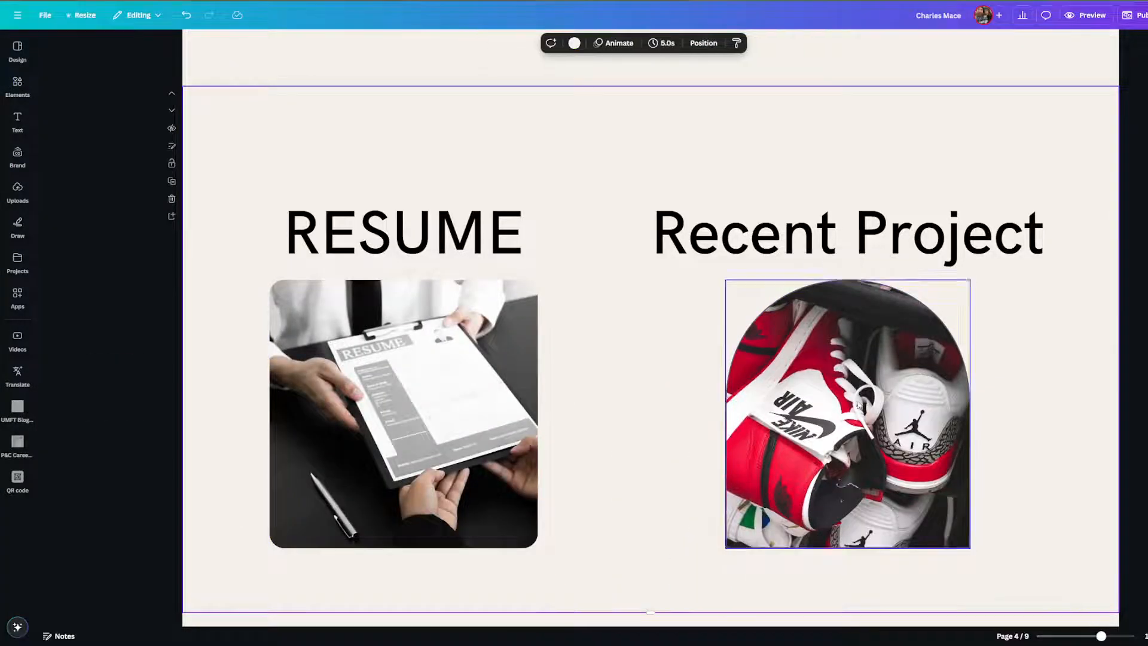
click(17, 84)
click(146, 69)
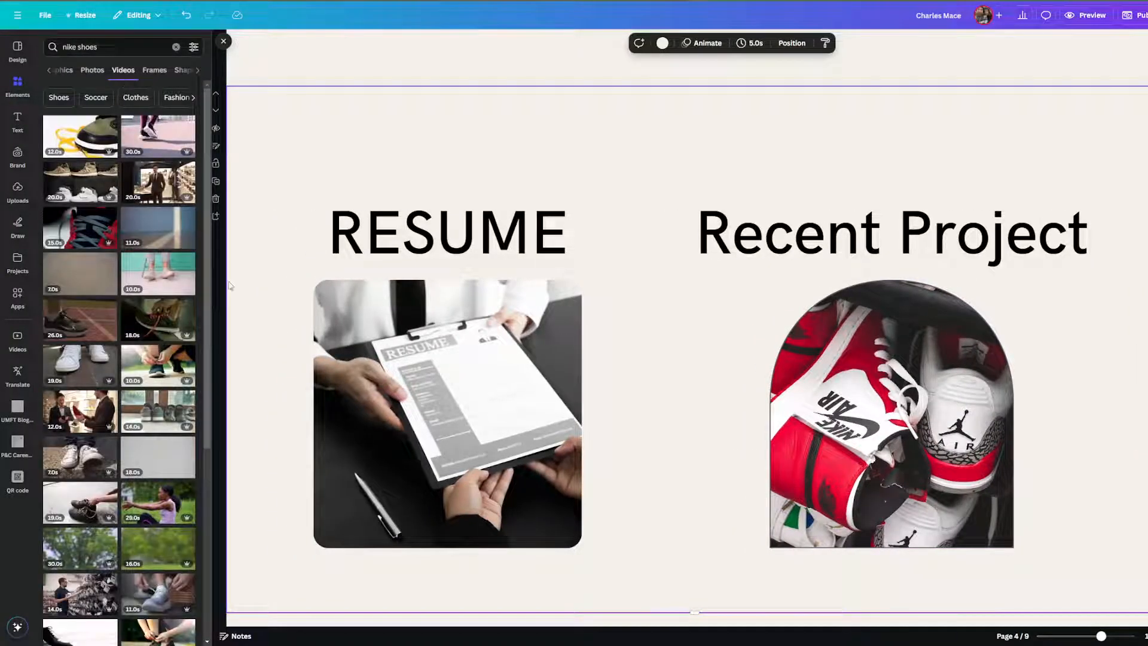
Swap the sneaker photo for the paused suited-man shoe-store video, leaving it unlinked.
drag(158, 182, 891, 412)
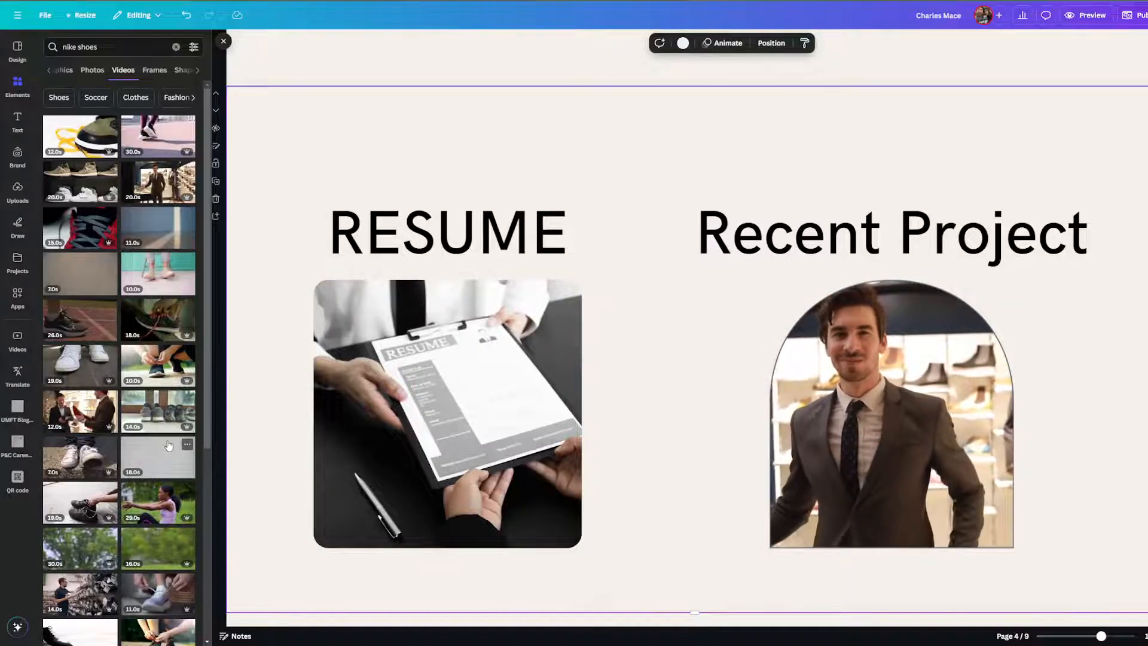
click(892, 416)
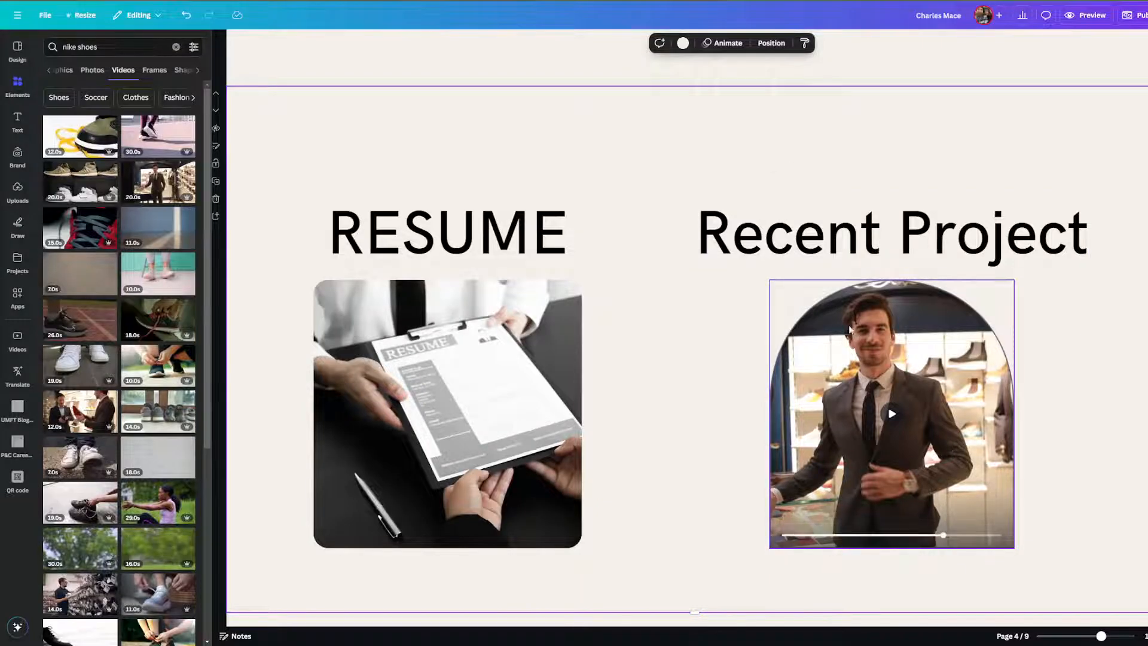
click(817, 320)
right_click(816, 321)
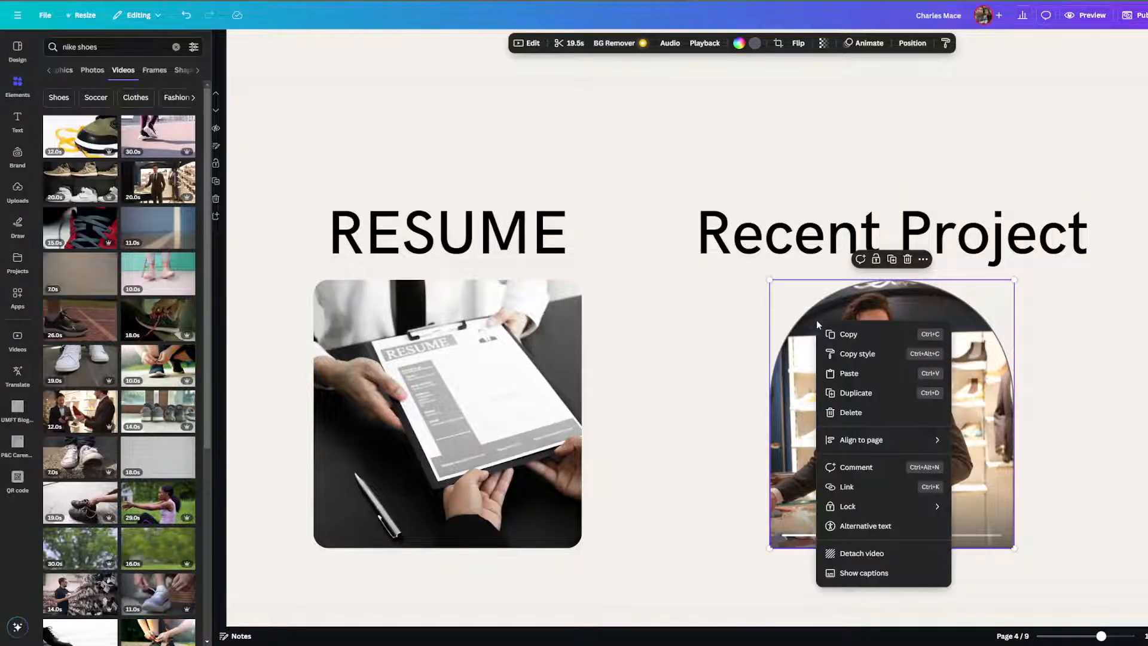
click(876, 493)
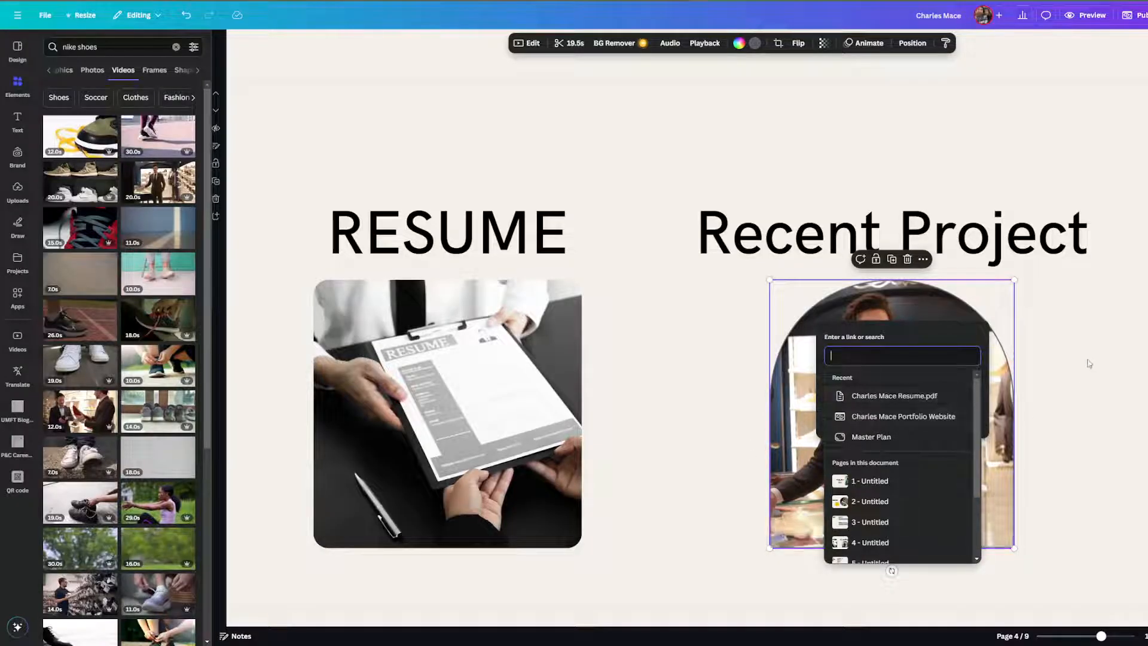
key(Escape)
Review the example portfolio's LinkedIn line and its linked footer profile.
scroll(684, 362, down, 3)
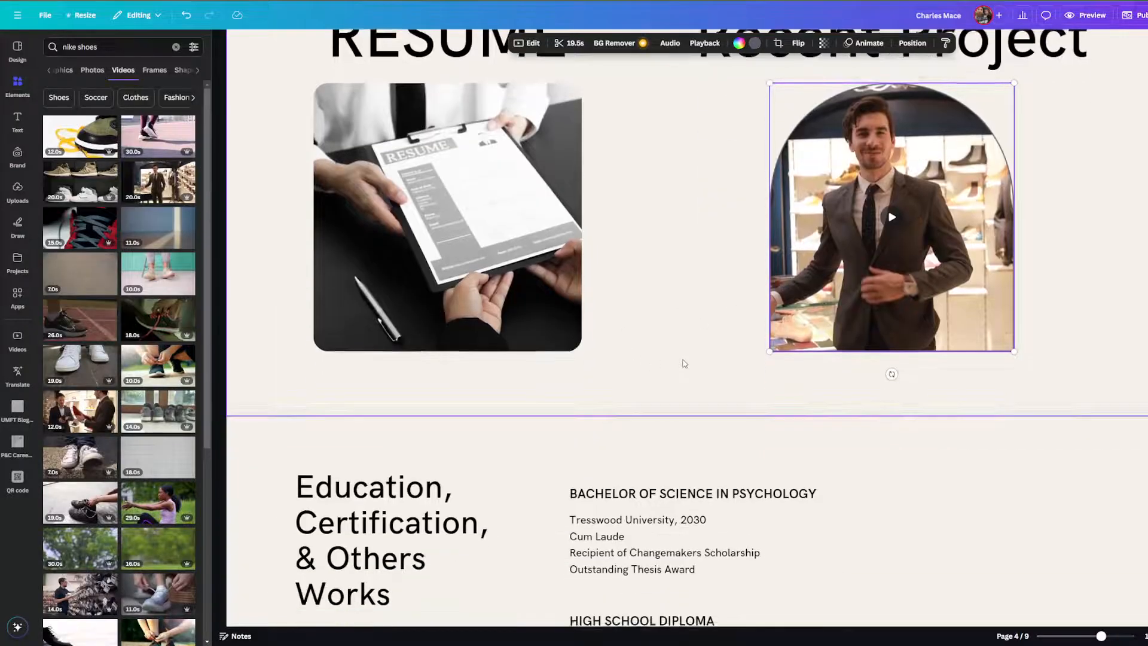
scroll(643, 224, down, 2)
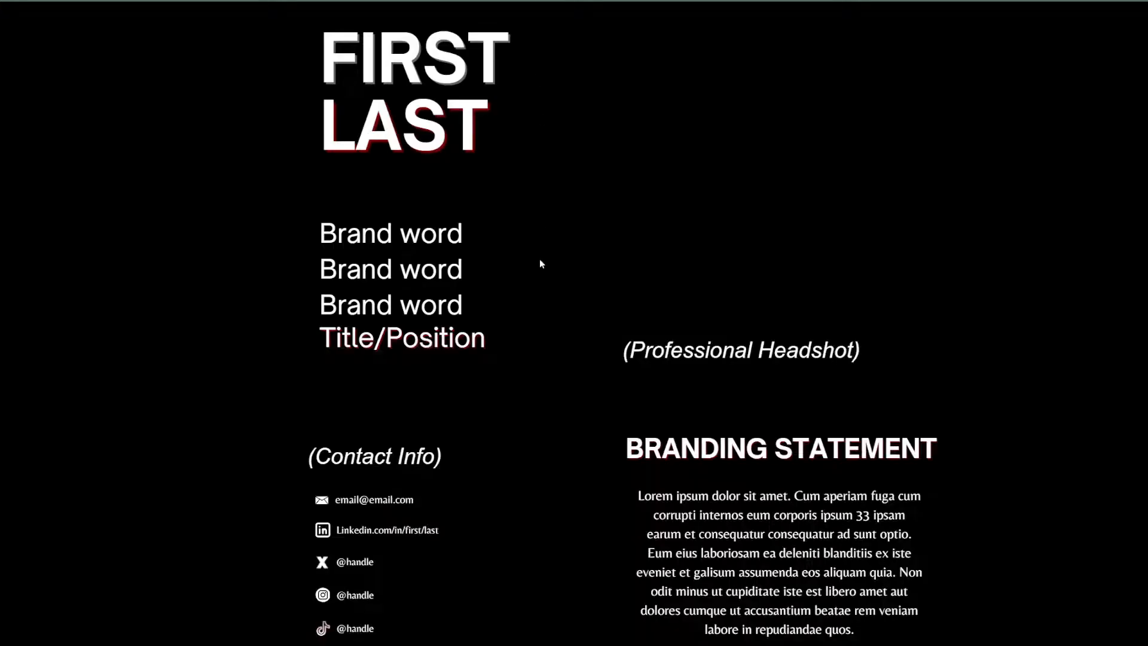
scroll(540, 263, down, 5)
scroll(528, 303, down, 3)
scroll(386, 340, up, 3)
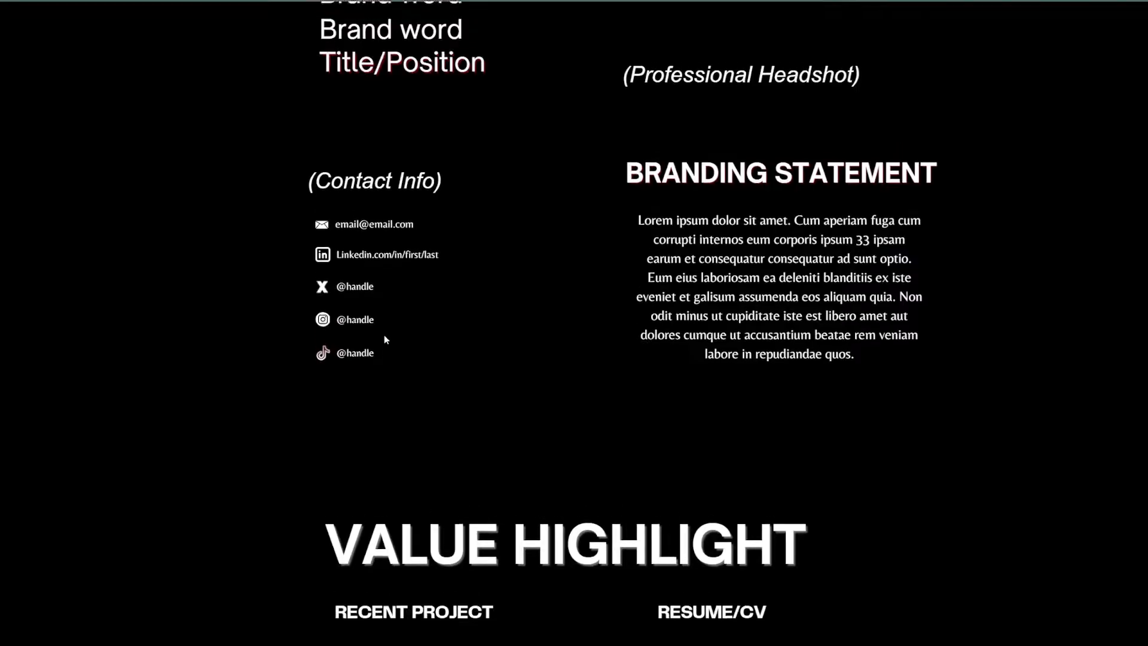
scroll(370, 323, up, 1)
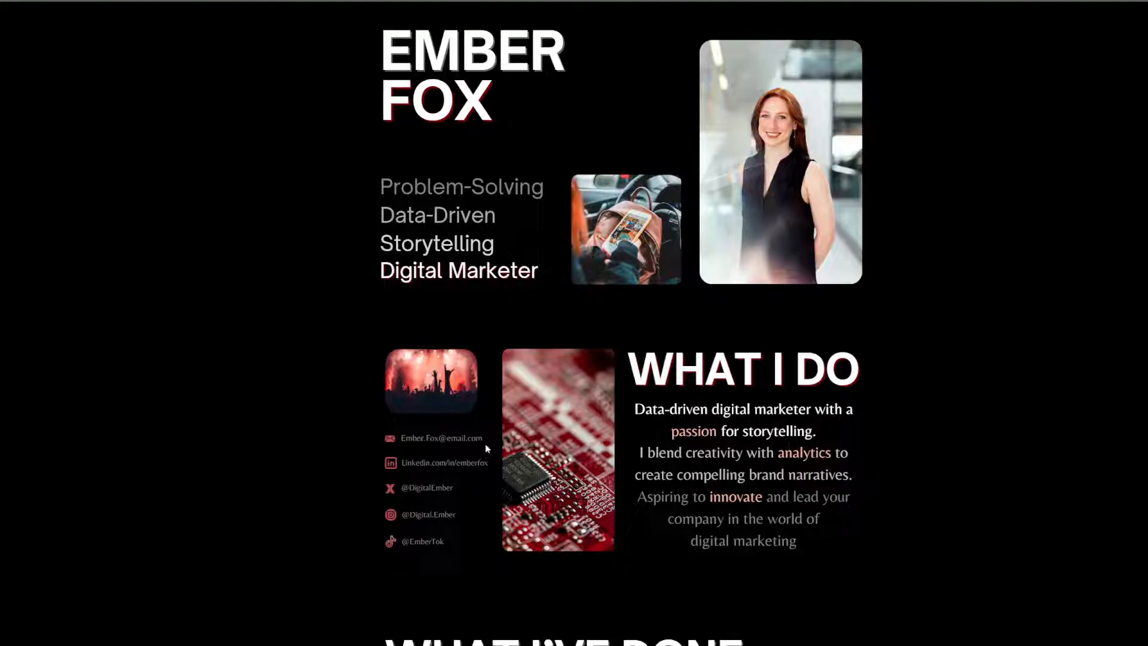
drag(425, 459, 402, 461)
click(435, 437)
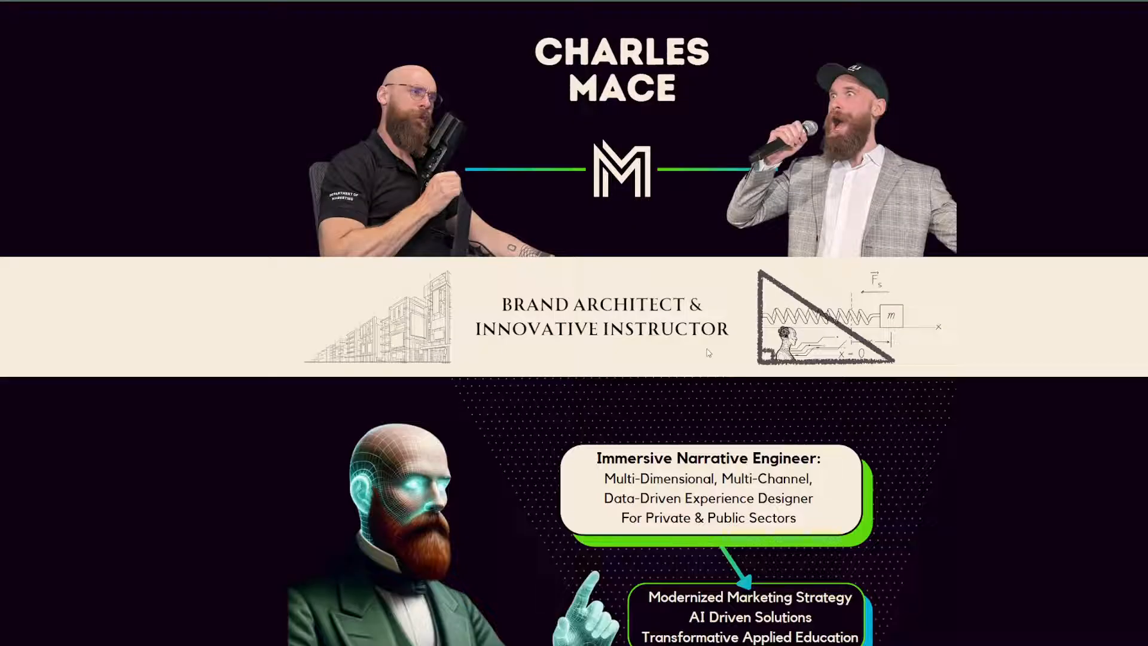
scroll(619, 364, down, 10)
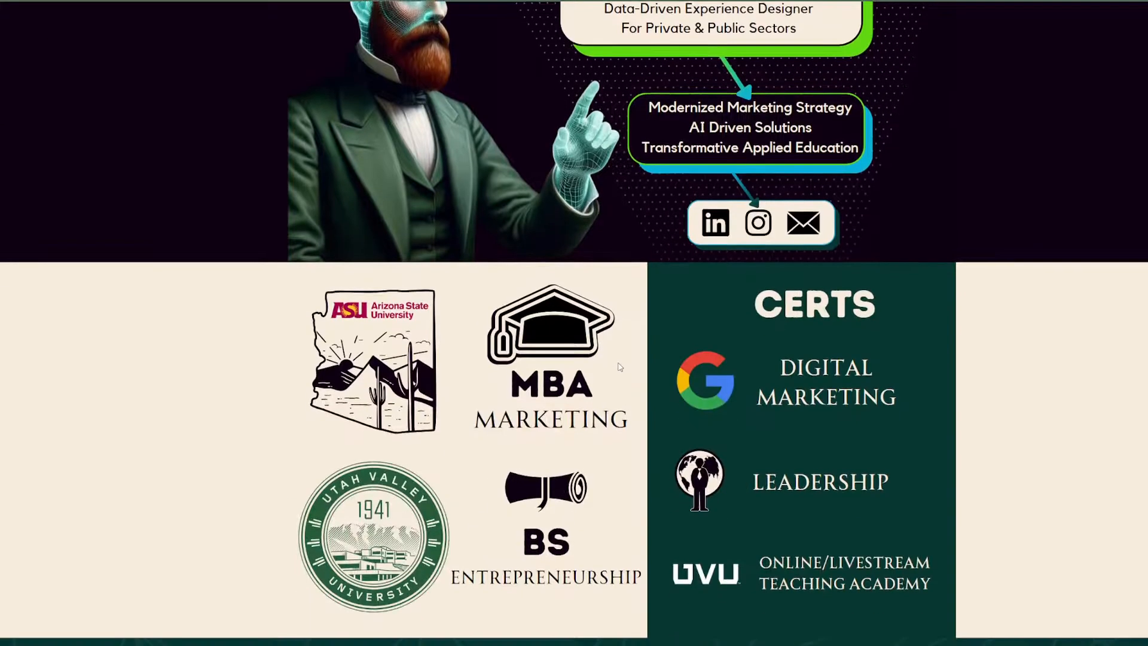
scroll(619, 366, down, 8)
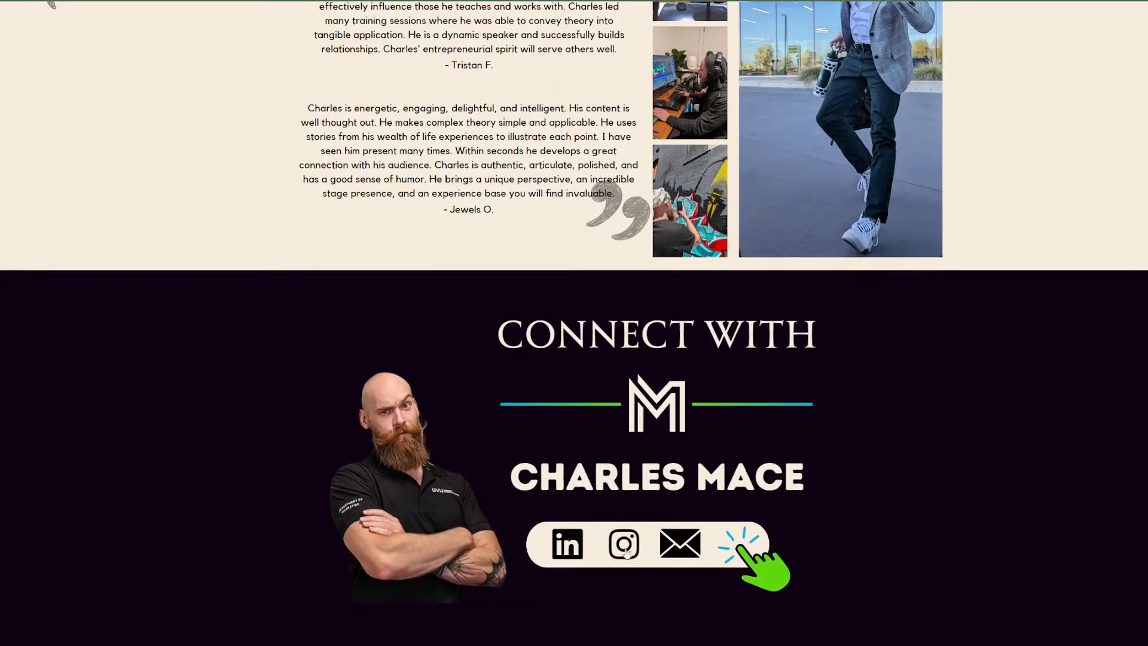
click(574, 546)
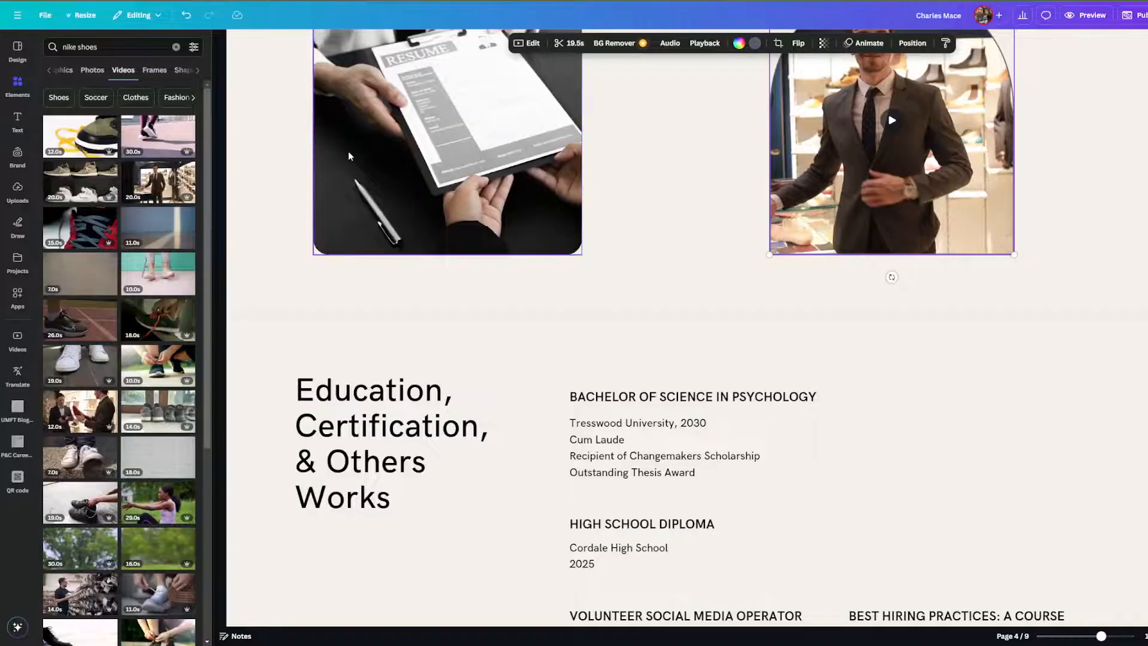
Retype the HUMAN RESOURCES skills heading on page 6 as 'LINKED IN'.
scroll(473, 388, down, 10)
scroll(482, 432, down, 3)
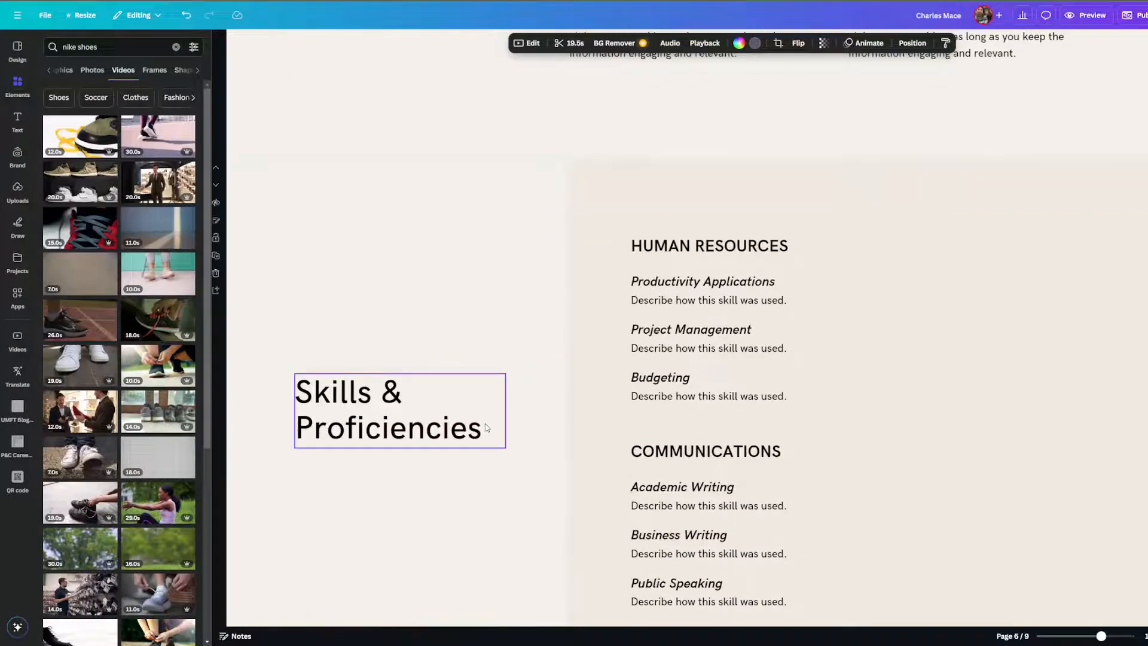
click(706, 246)
double_click(706, 246)
text(L)
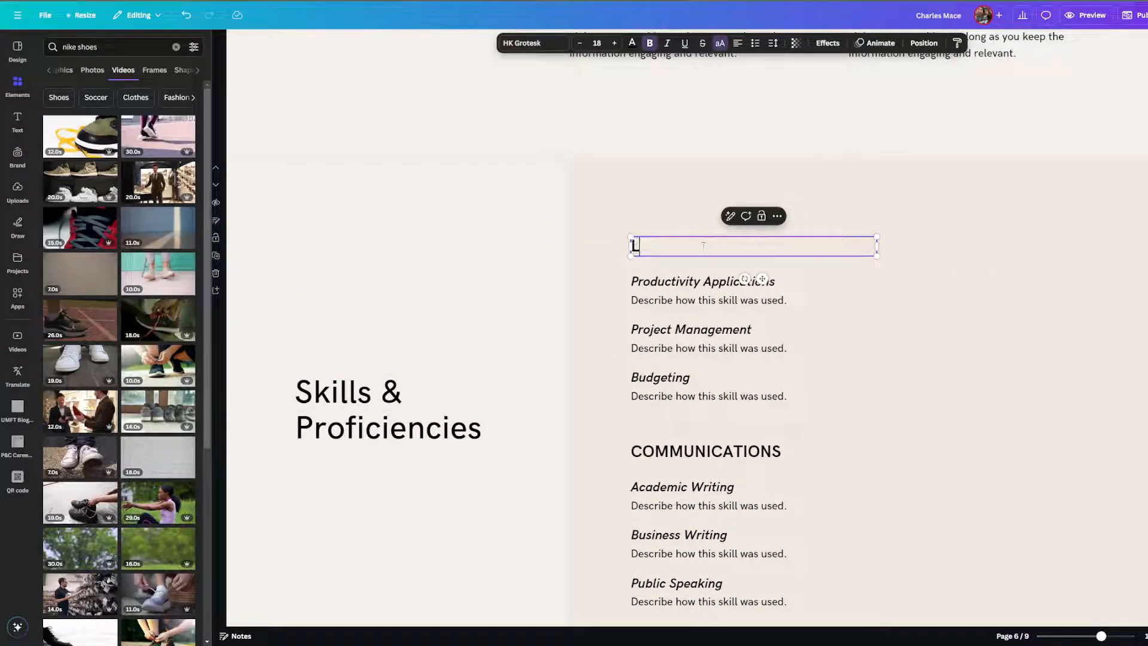
text(INKED IN)
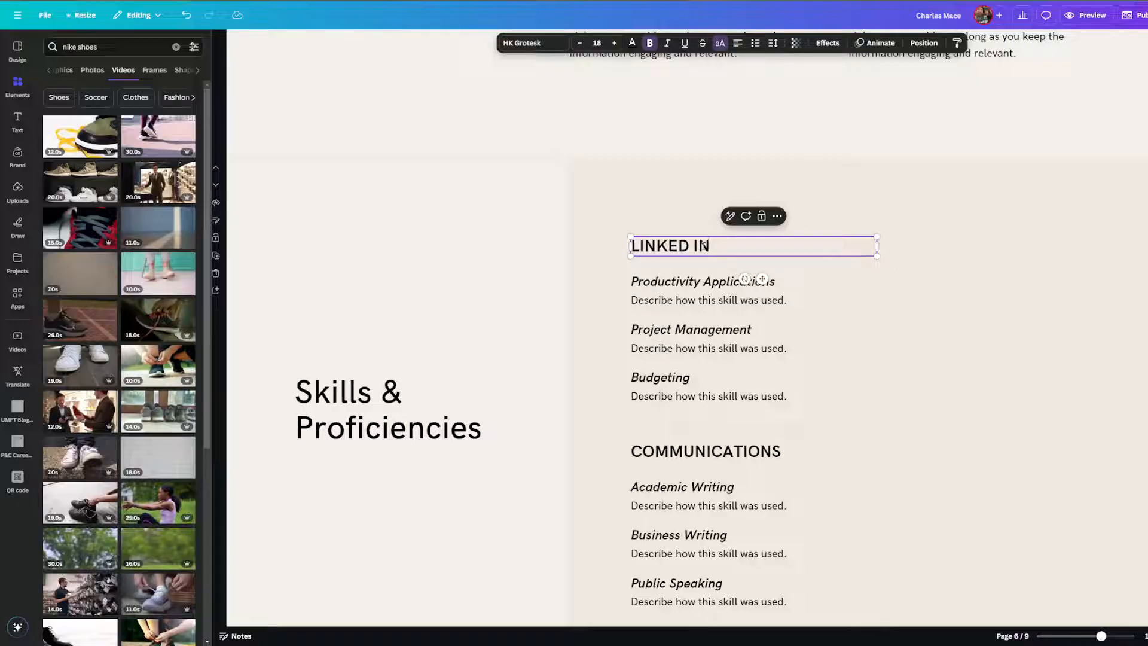
Link the LINKED IN heading to the pasted LinkedIn profile URL.
click(920, 234)
click(697, 243)
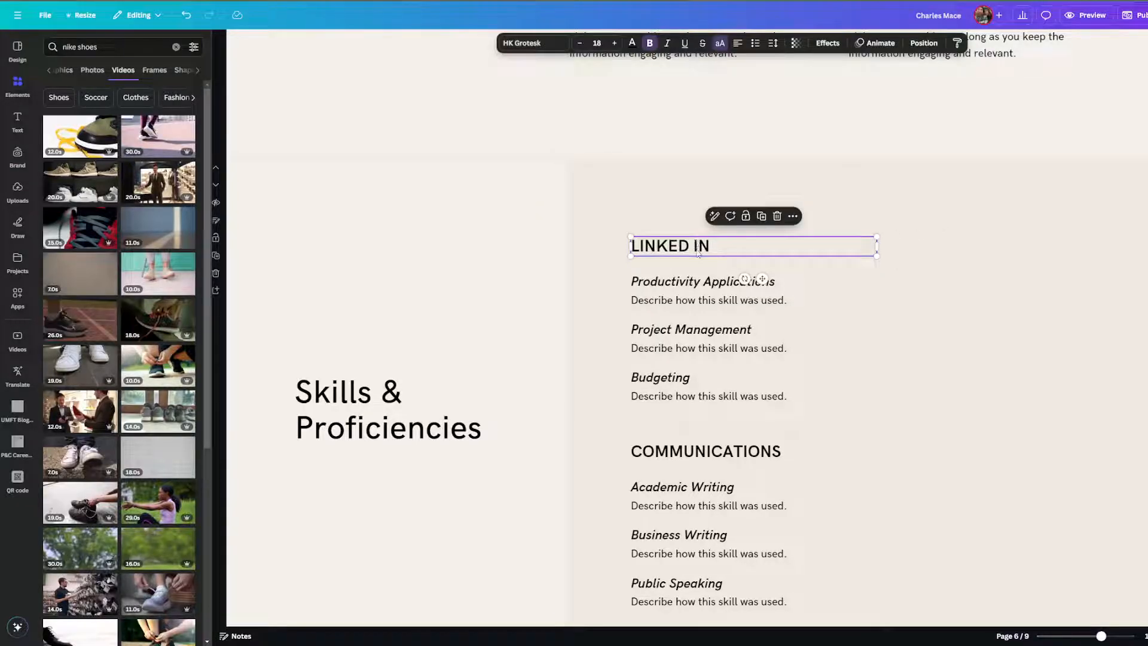
right_click(695, 253)
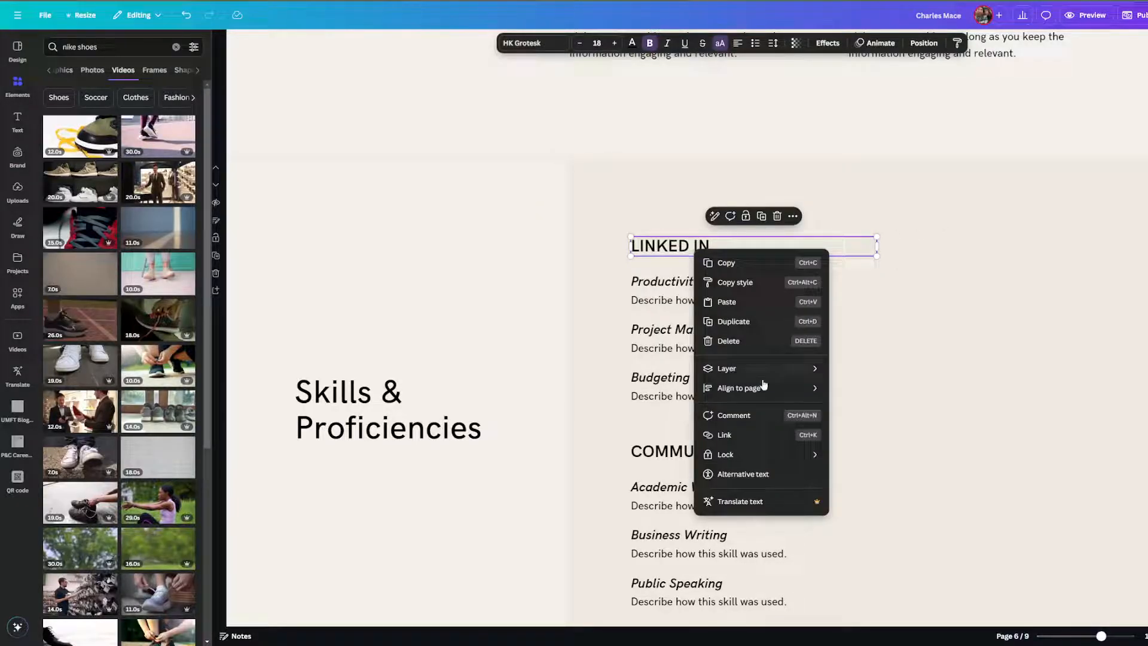
click(760, 436)
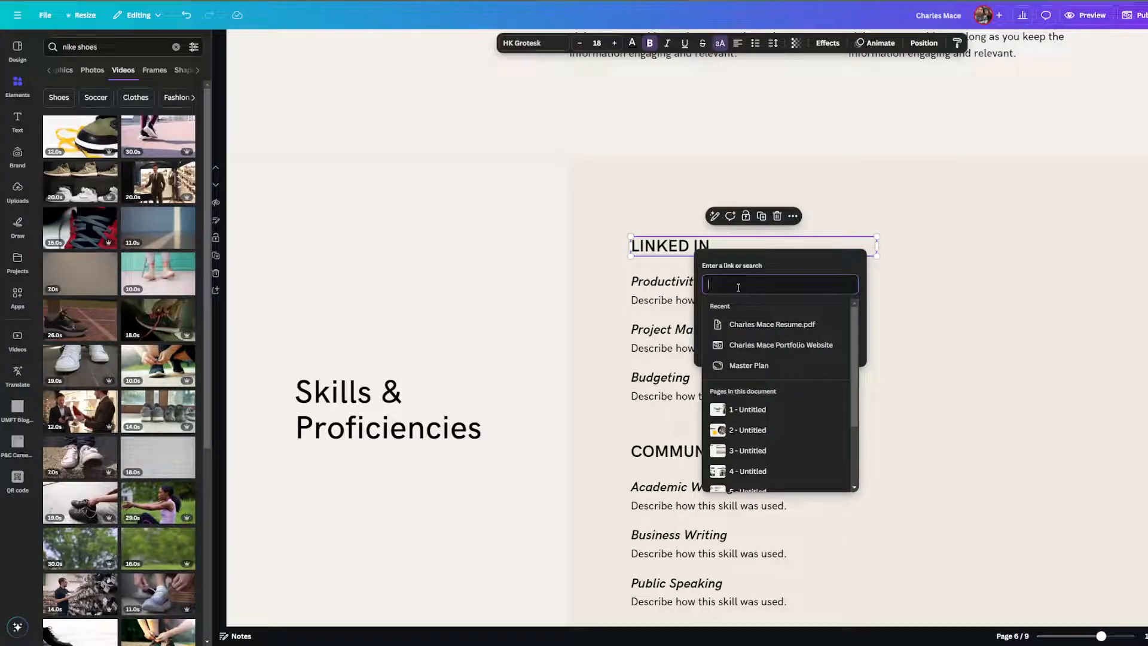
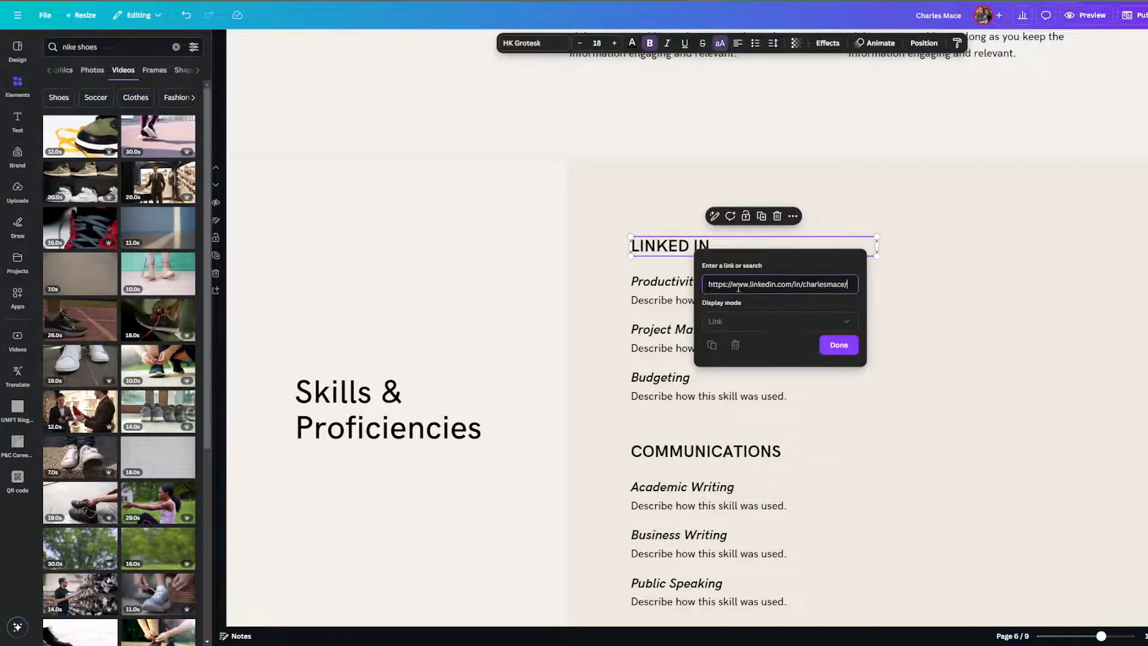
click(840, 345)
Check the heading's new link, then clear the old 'nike shoes' Elements search.
click(948, 247)
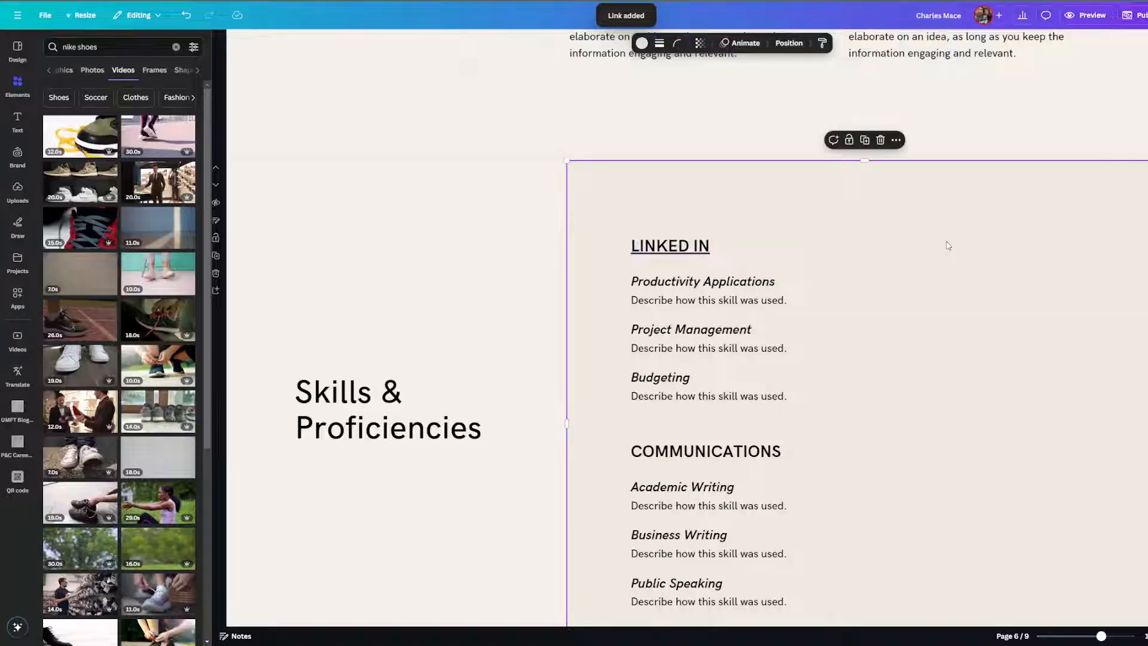
click(642, 250)
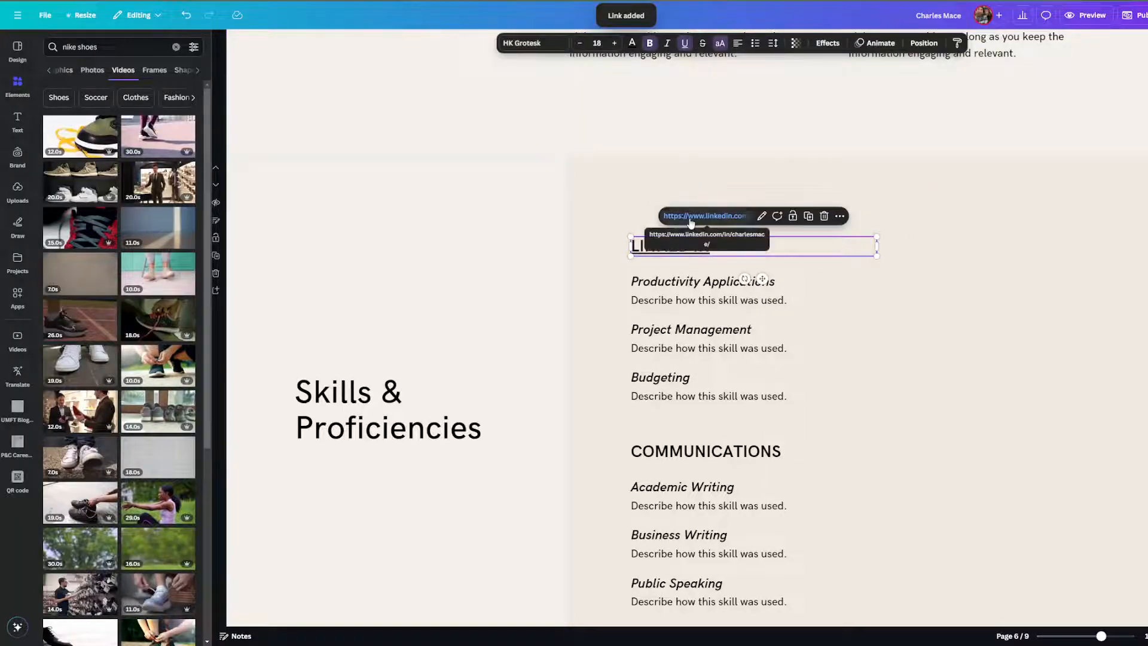
click(622, 191)
click(18, 85)
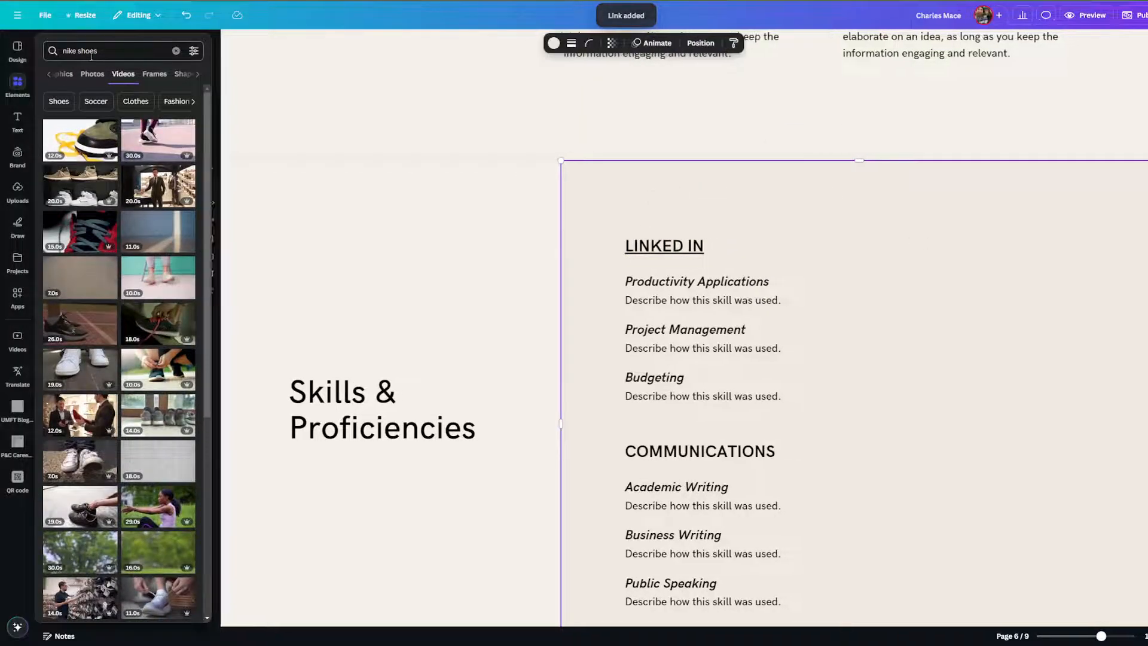
click(175, 51)
Search Elements for 'linkedin' and place a small LinkedIn logo left of the heading.
text(linkedi)
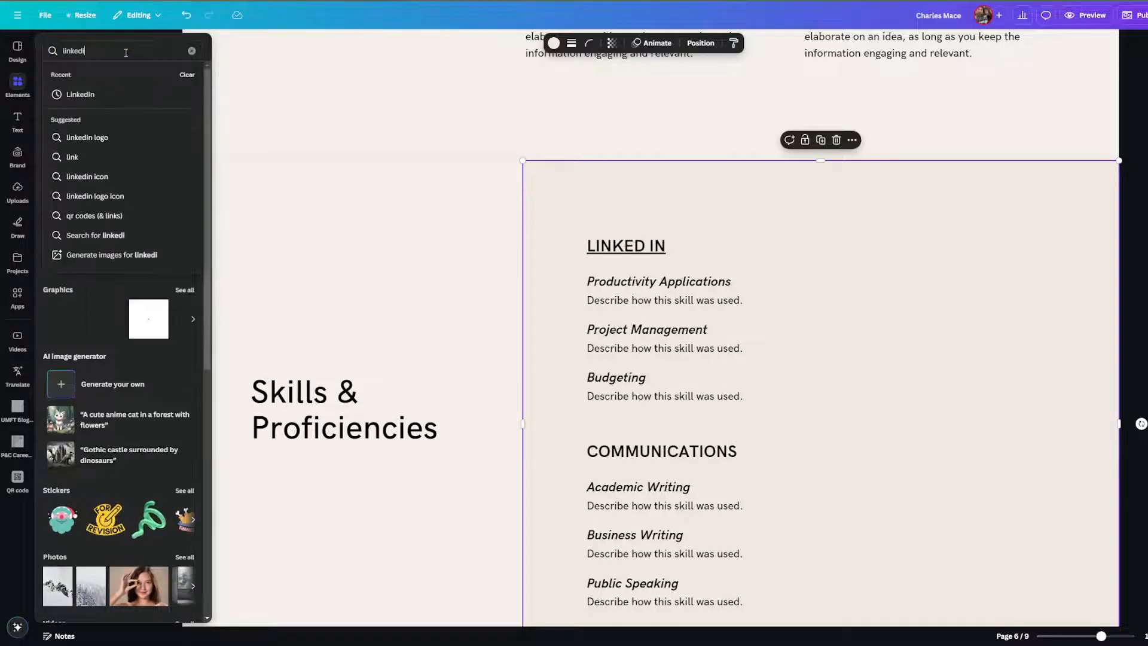
text(n)
key(Return)
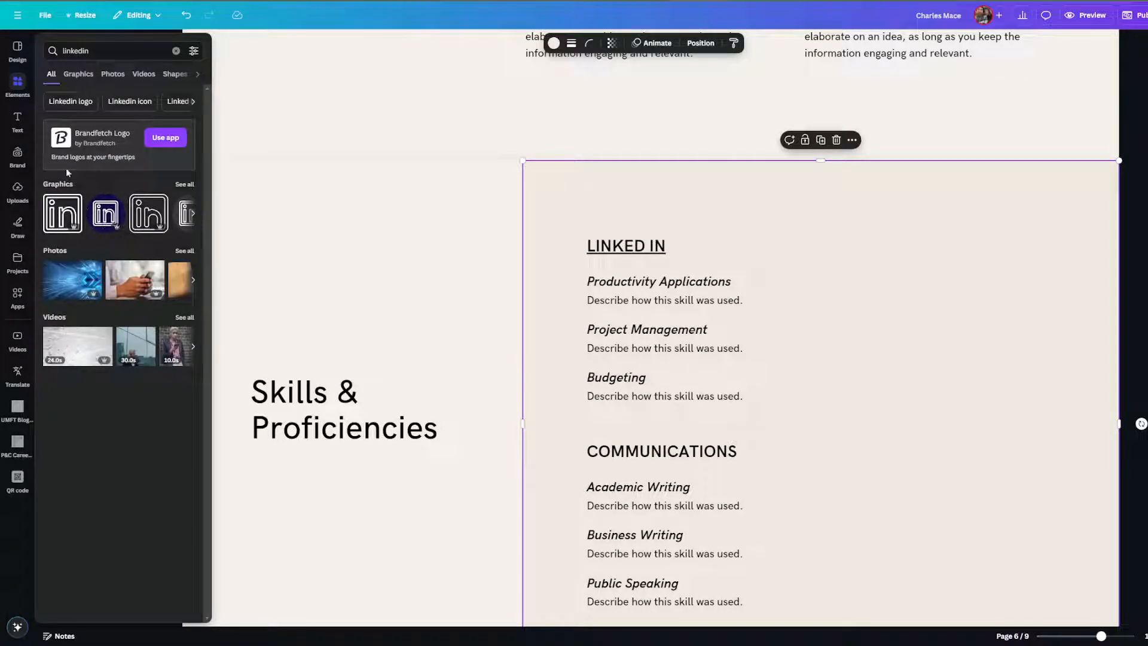
click(63, 213)
drag(566, 383, 376, 218)
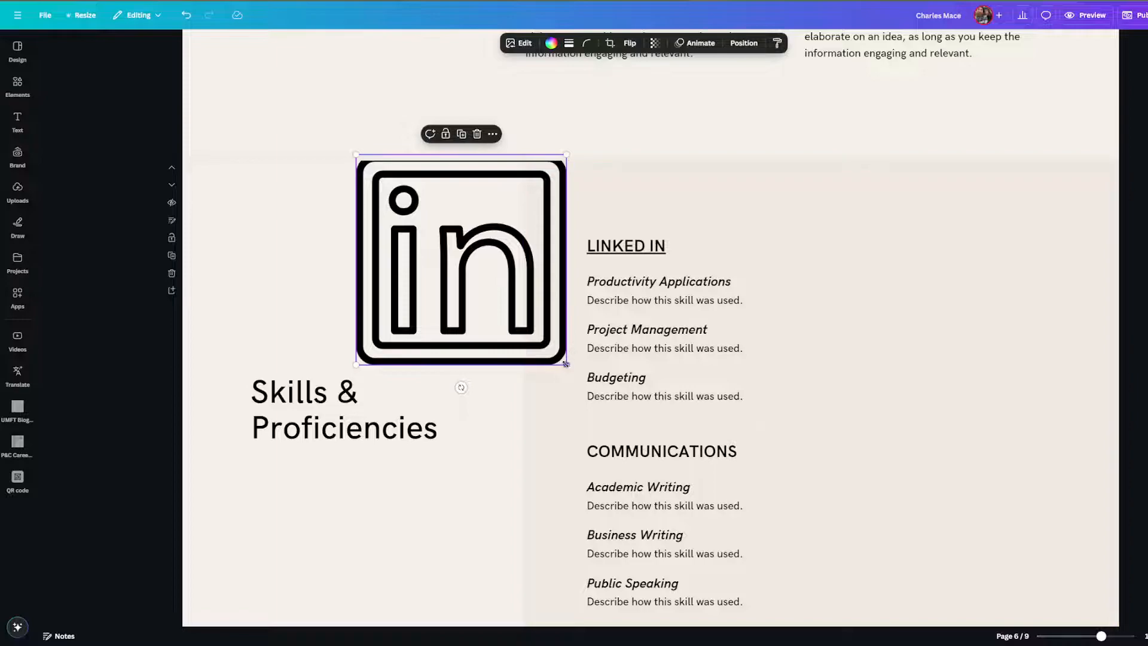
drag(566, 363, 528, 250)
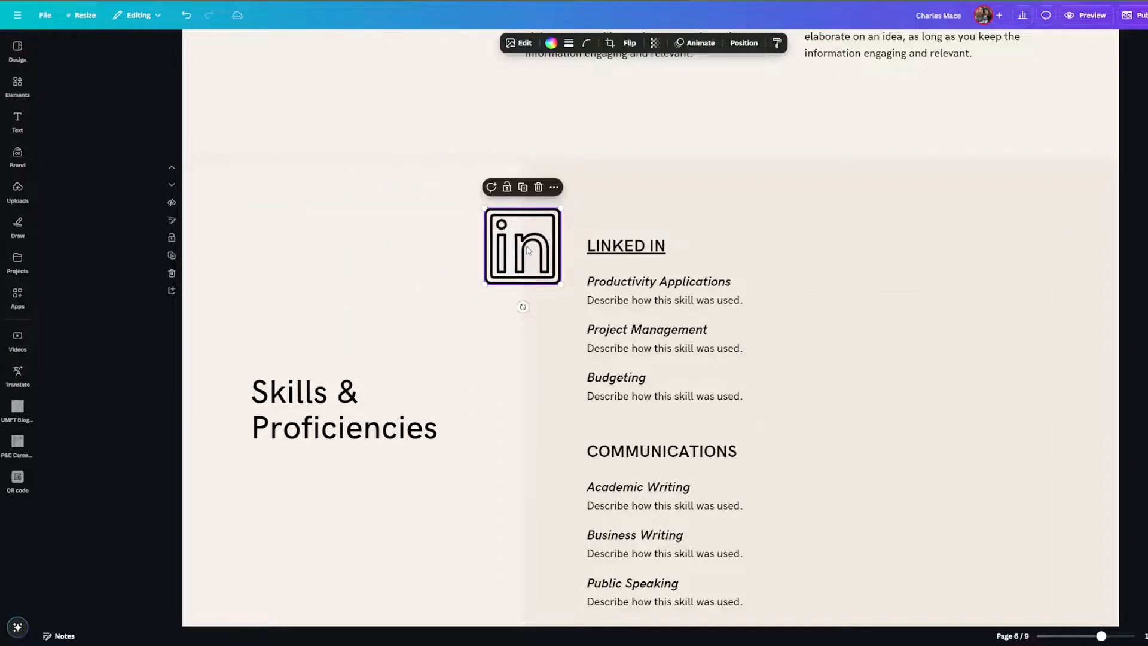
Link the LinkedIn logo to the same pasted LinkedIn profile URL.
right_click(528, 250)
click(585, 436)
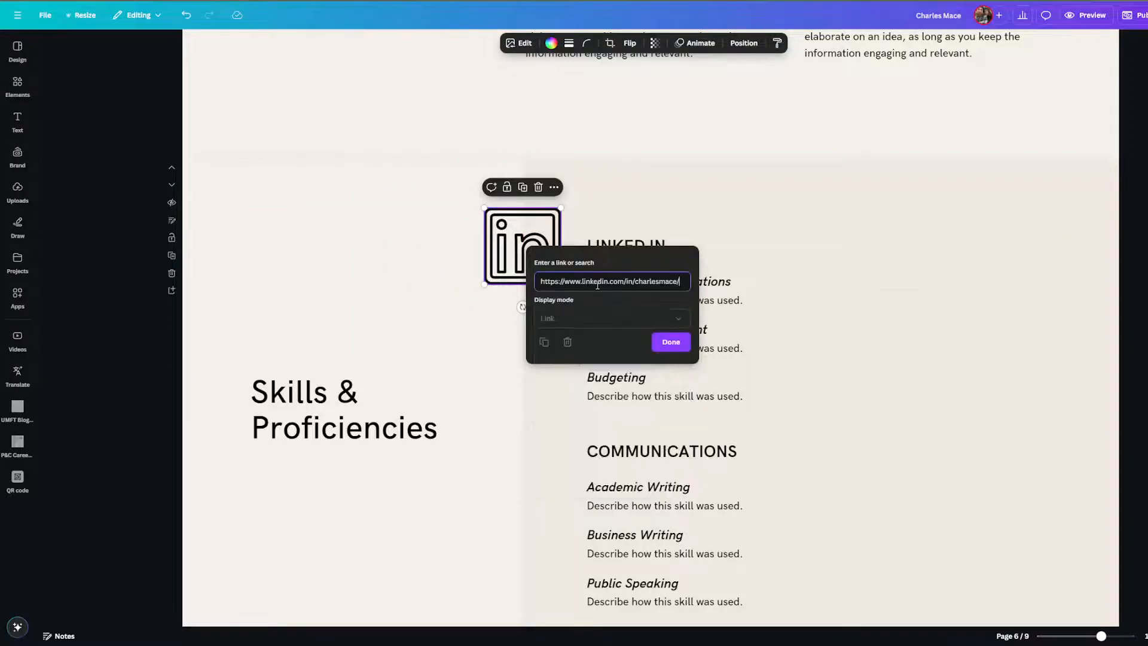
click(673, 345)
click(464, 336)
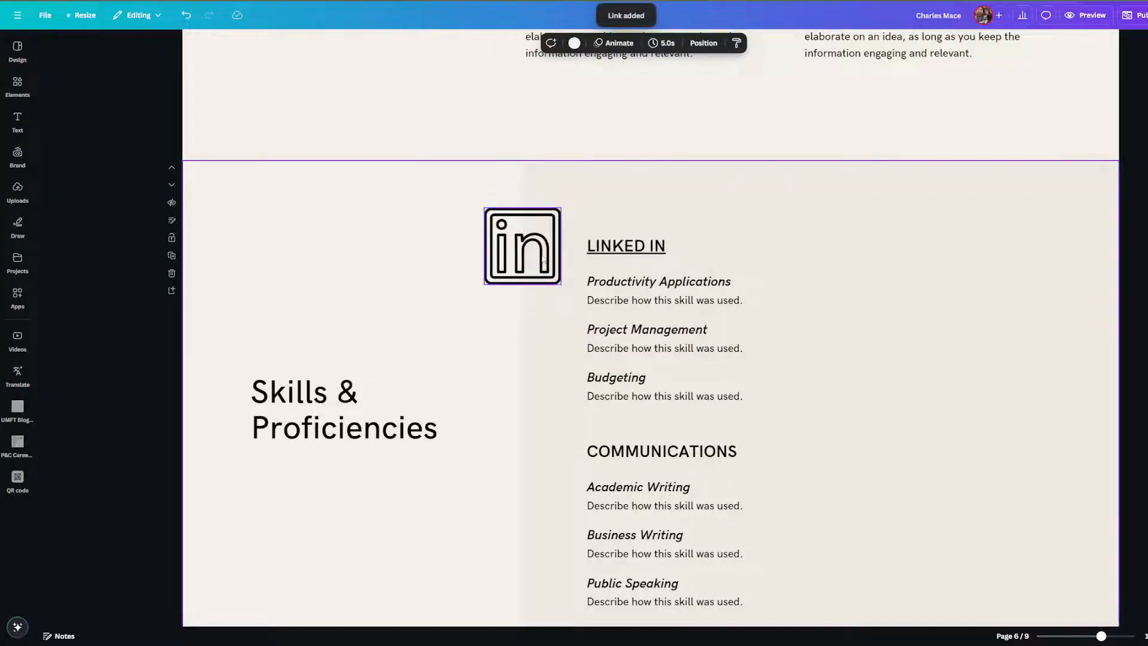
scroll(527, 247, up, 3)
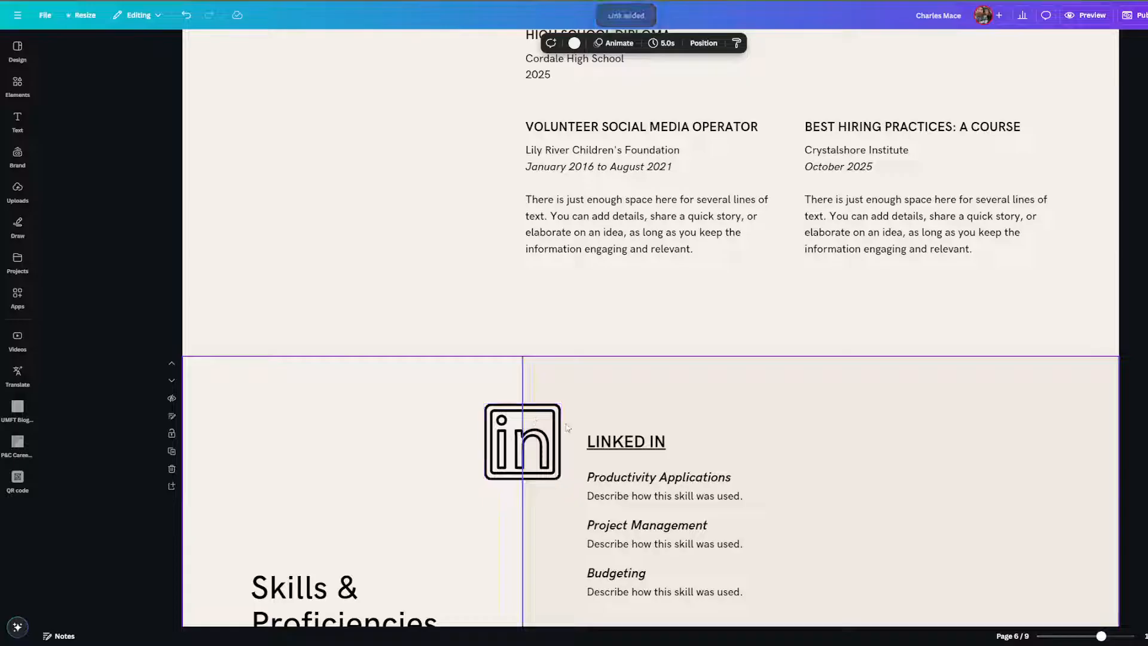
scroll(482, 435, up, 13)
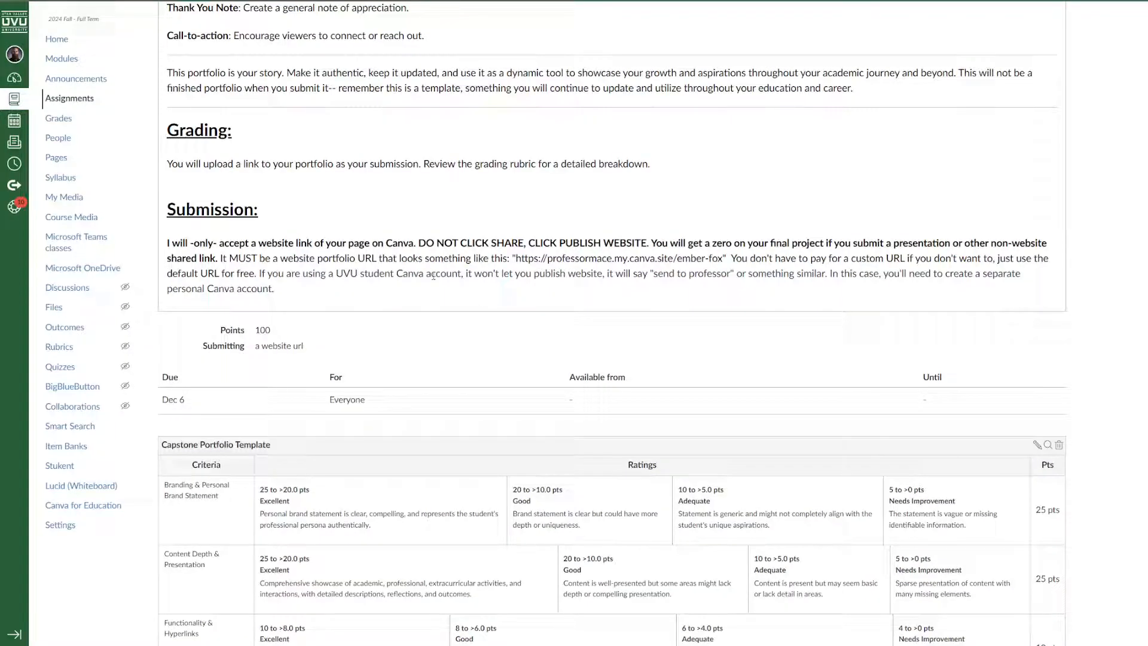
Highlight the assignment's submission requirement and the warning about receiving a zero.
drag(168, 246, 906, 253)
click(858, 255)
drag(654, 240, 840, 245)
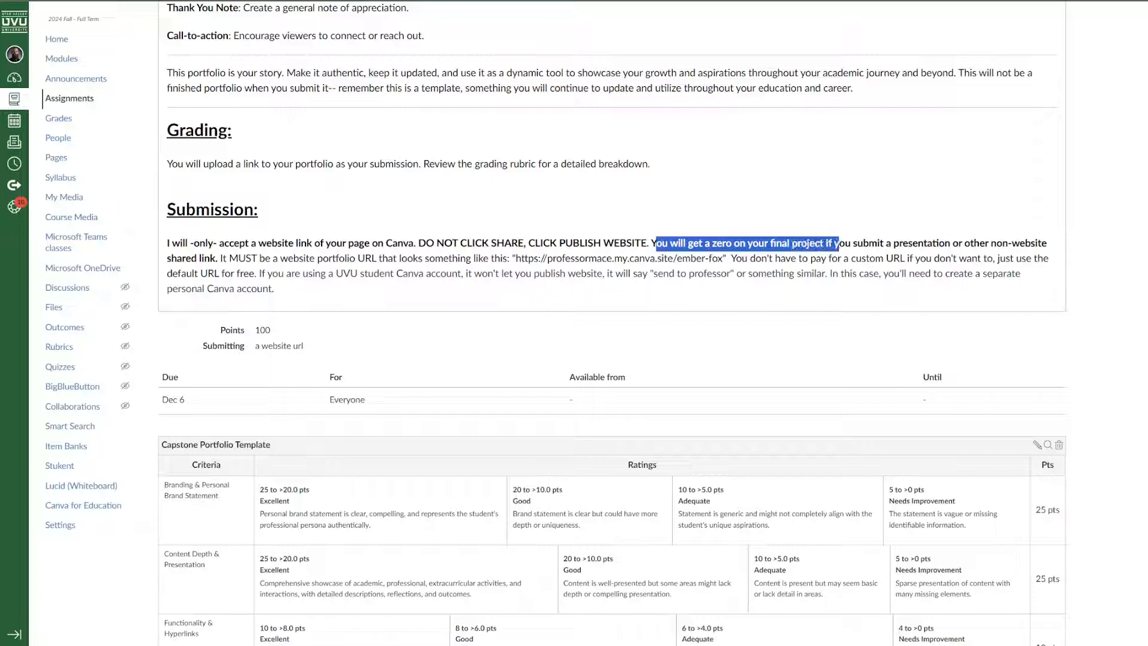
click(651, 245)
drag(650, 244, 721, 245)
click(703, 251)
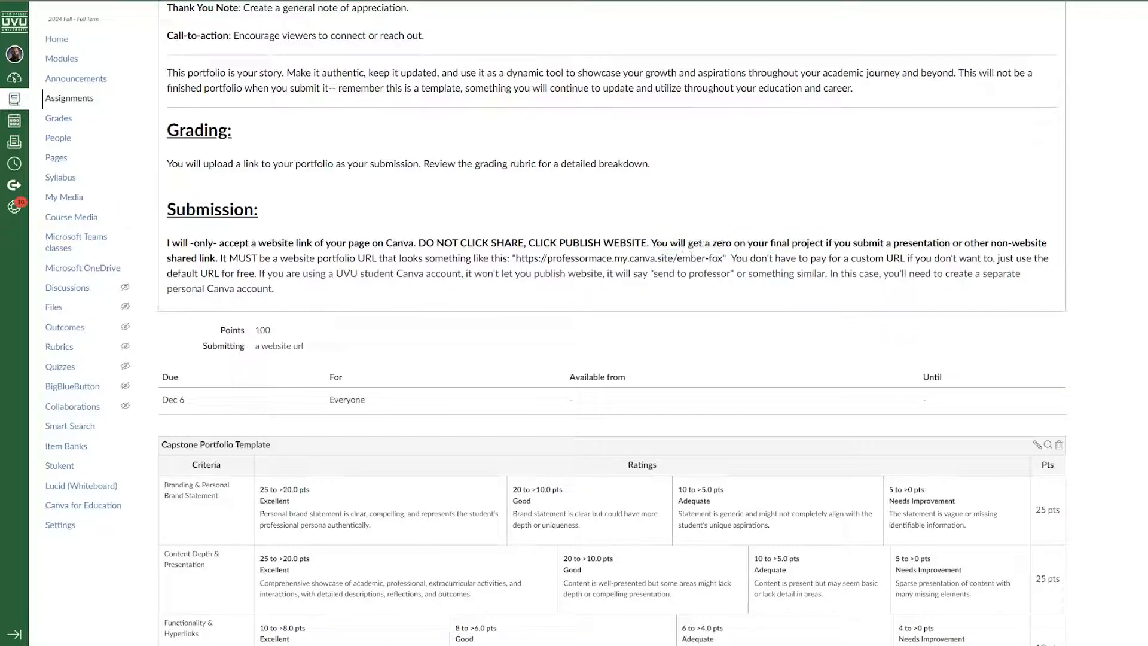
Highlight the requirement that only a 'website link' submission is accepted.
drag(174, 242, 392, 242)
click(447, 247)
drag(284, 243, 314, 244)
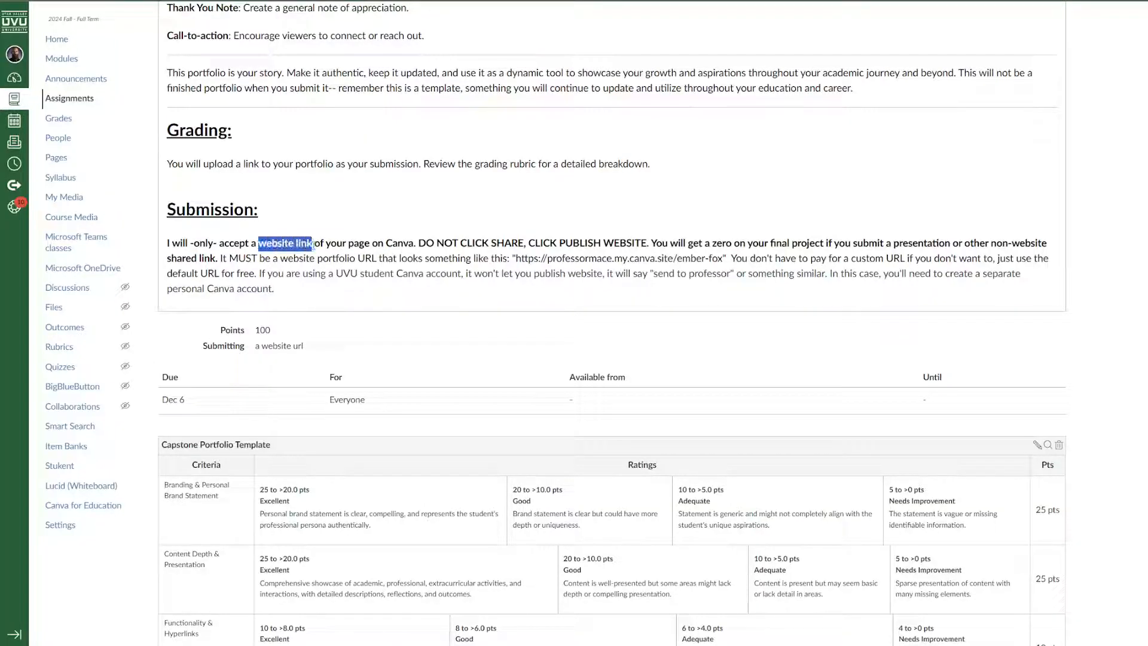
click(314, 244)
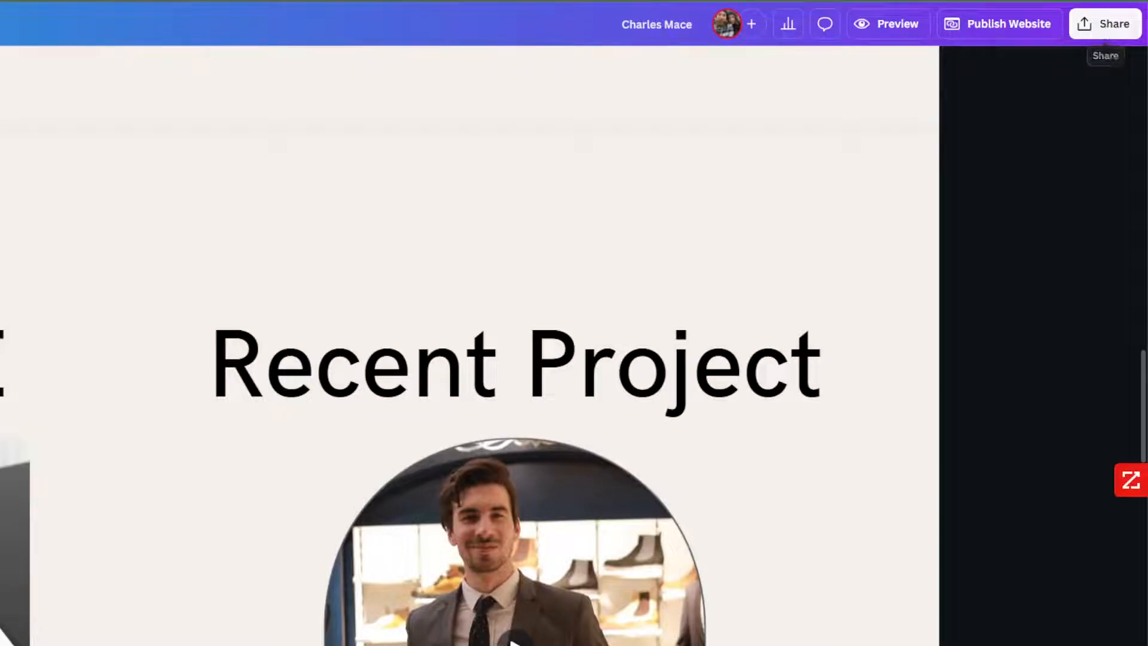
click(1100, 27)
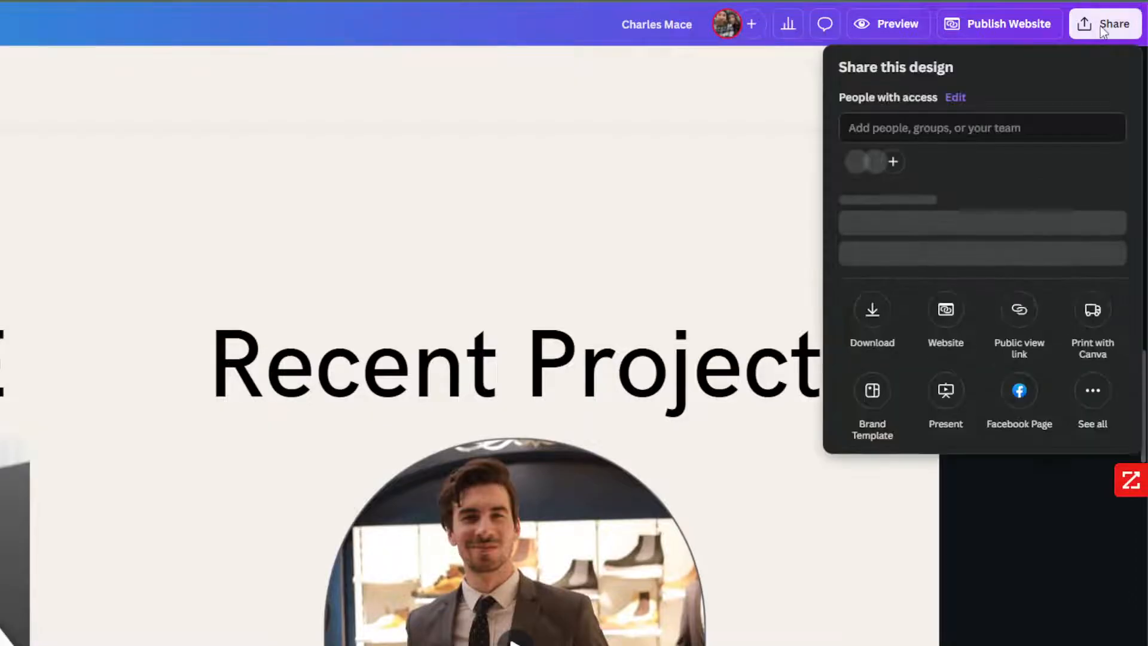
click(960, 274)
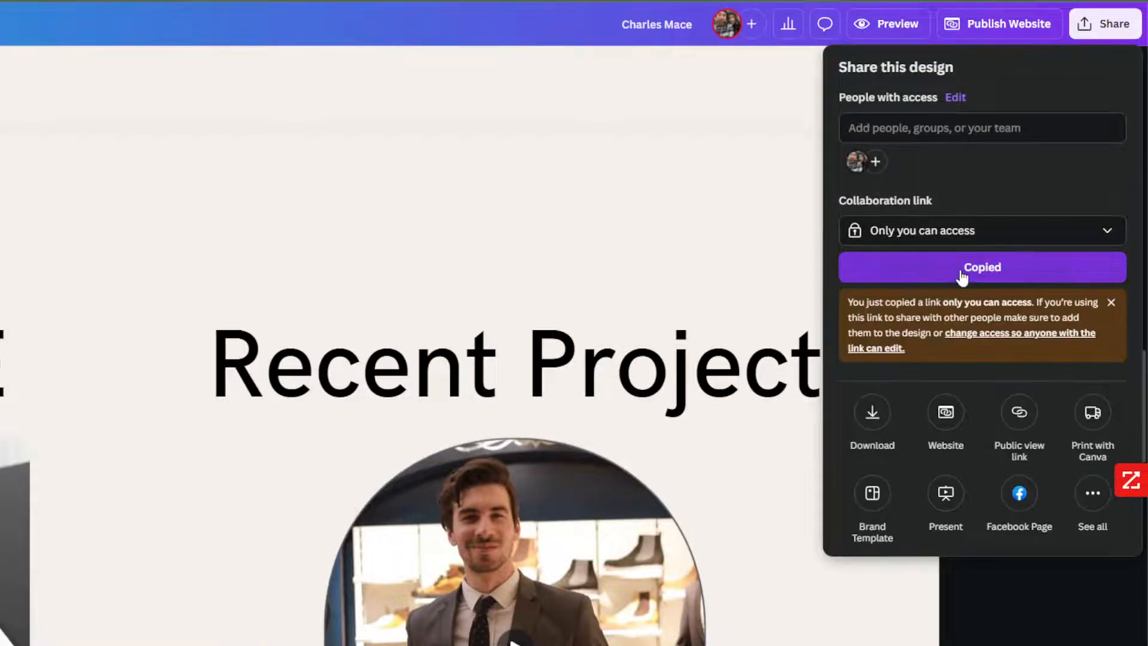
click(204, 282)
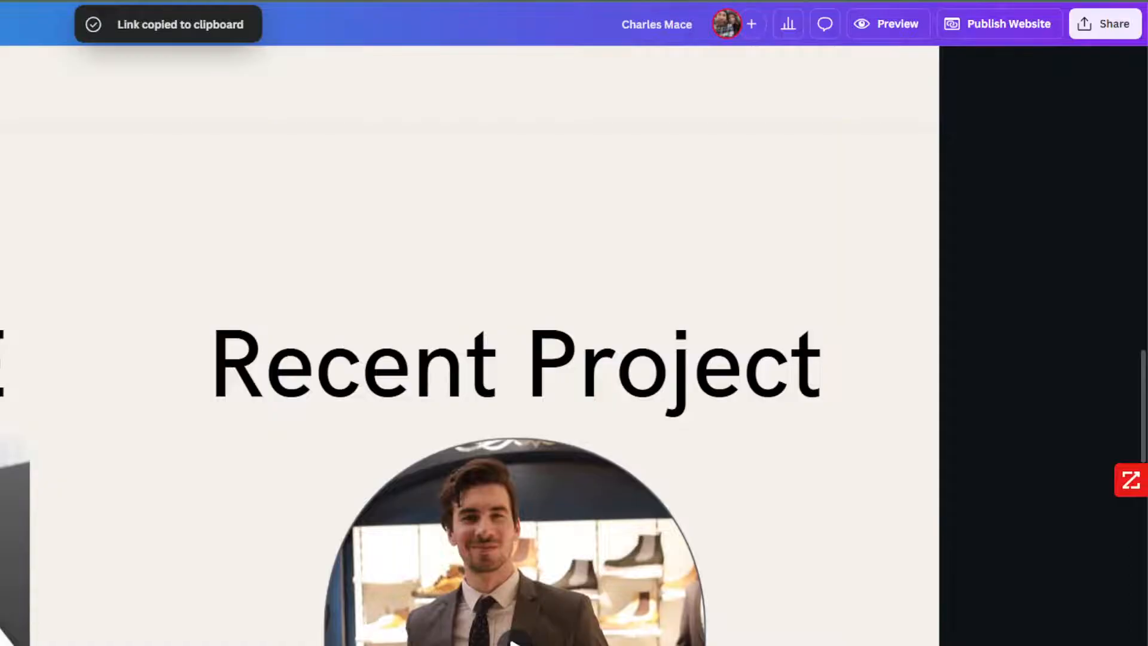
key(t)
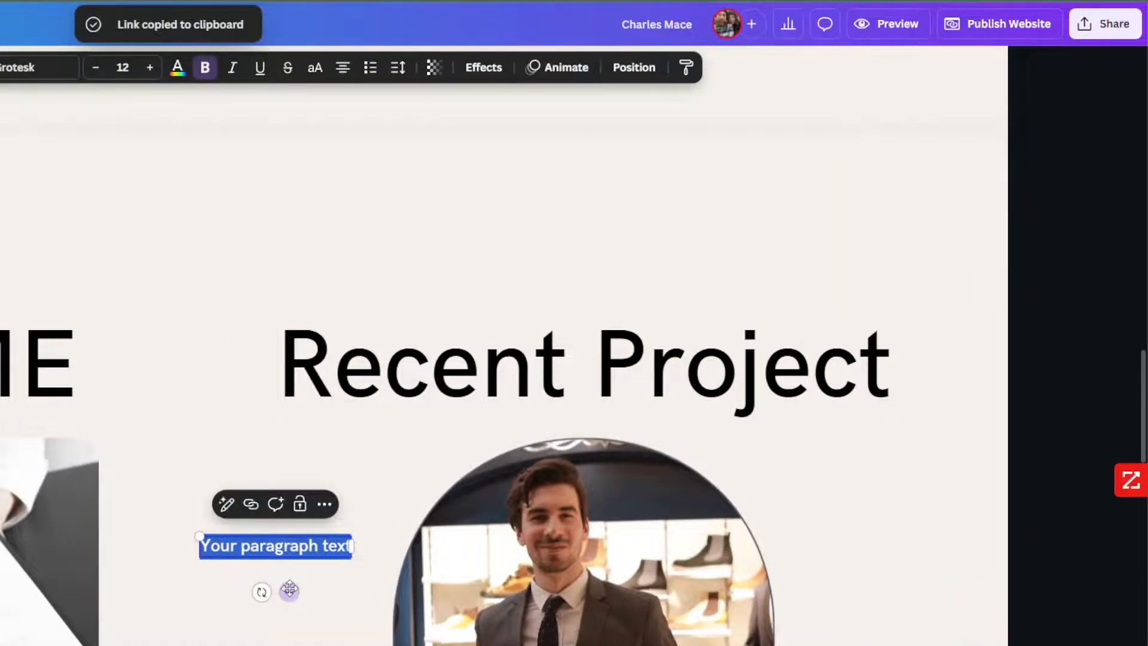
drag(287, 592, 266, 245)
key(ctrl+v)
triple_click(328, 198)
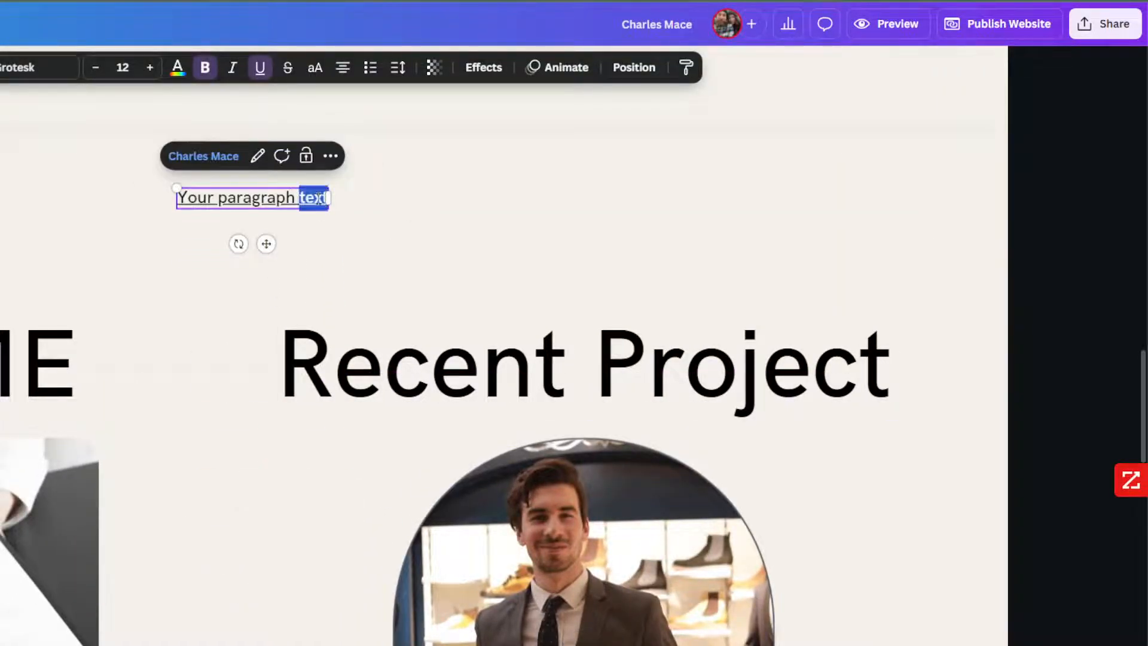
click(328, 198)
triple_click(280, 196)
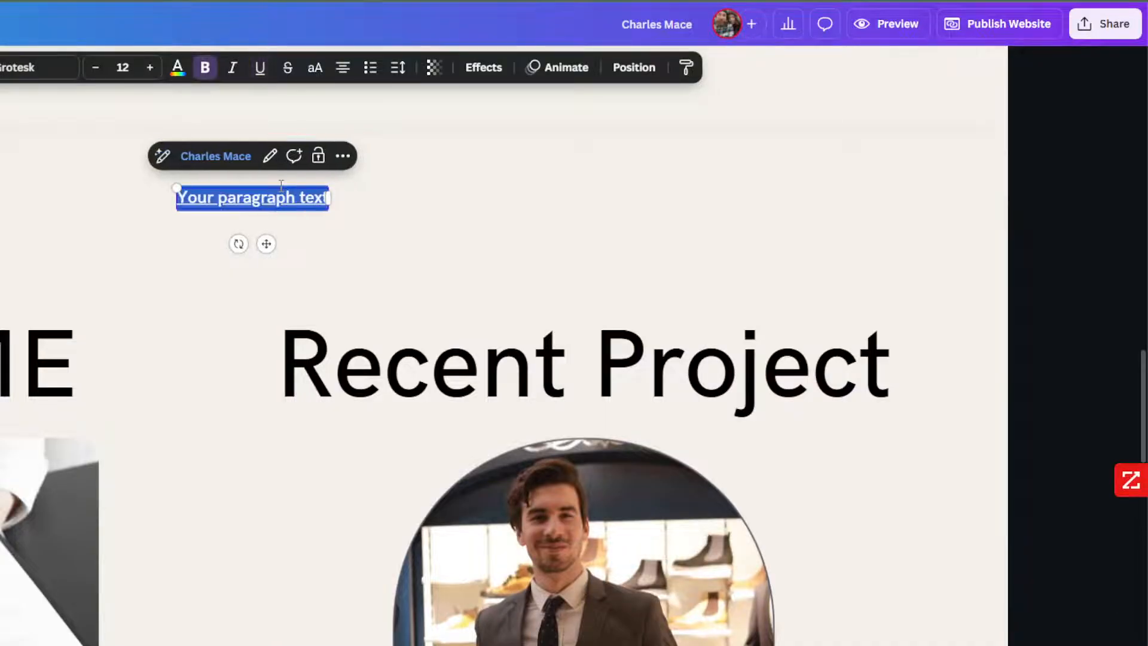
key(BackSpace)
key(ctrl+v)
click(264, 310)
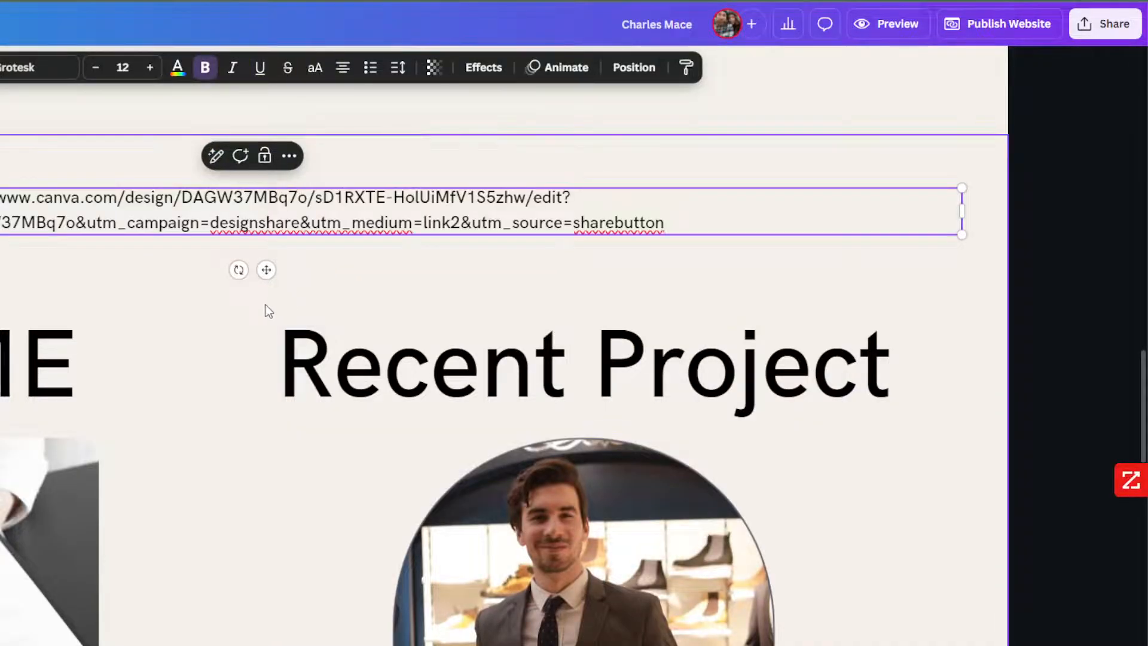
drag(242, 206, 513, 198)
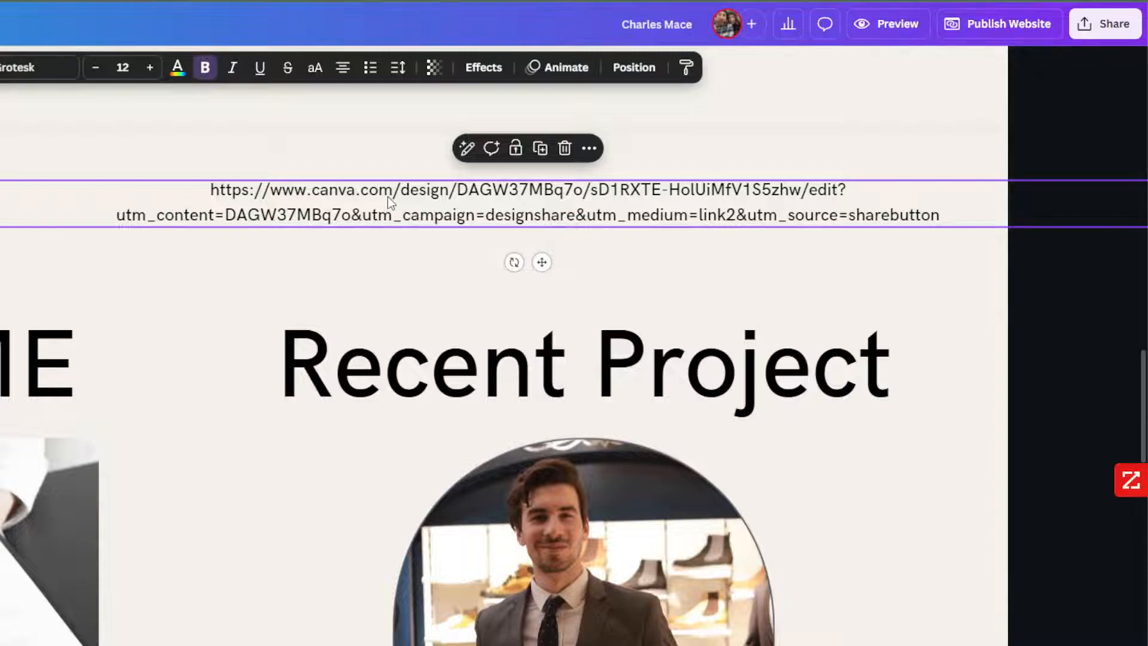
drag(388, 196, 355, 198)
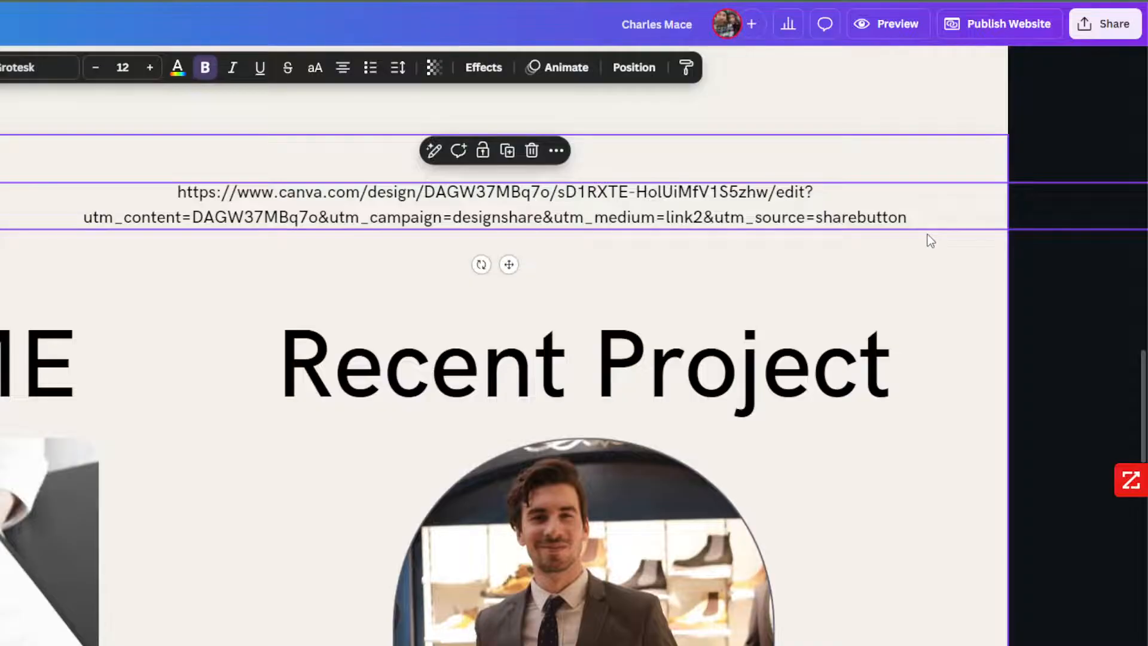
click(870, 271)
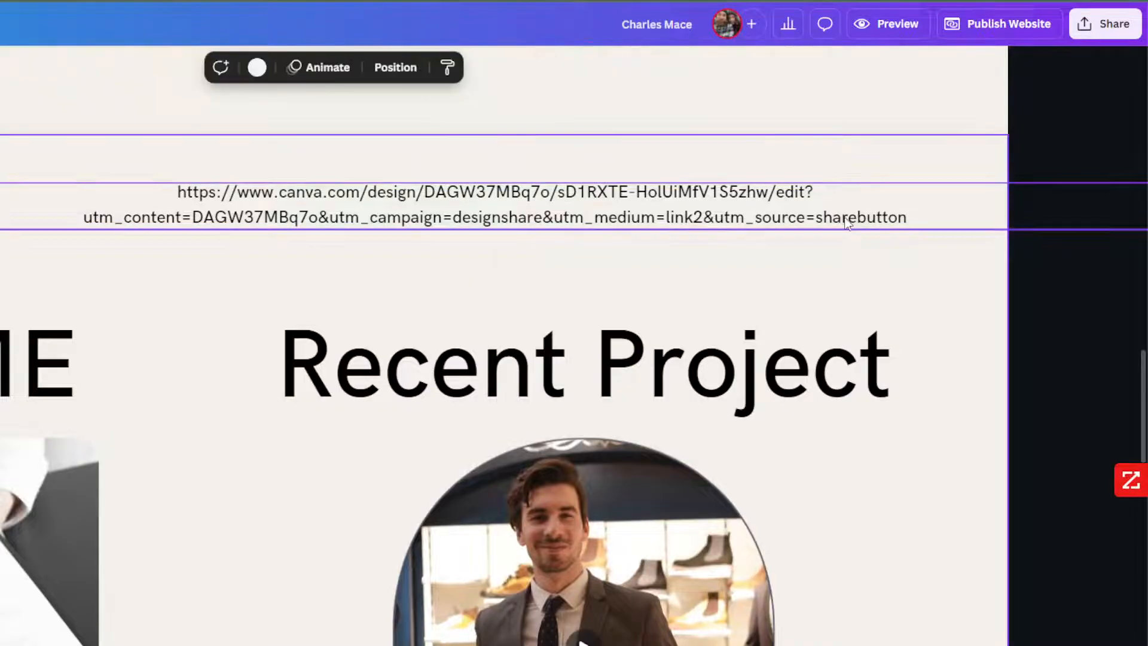
click(848, 223)
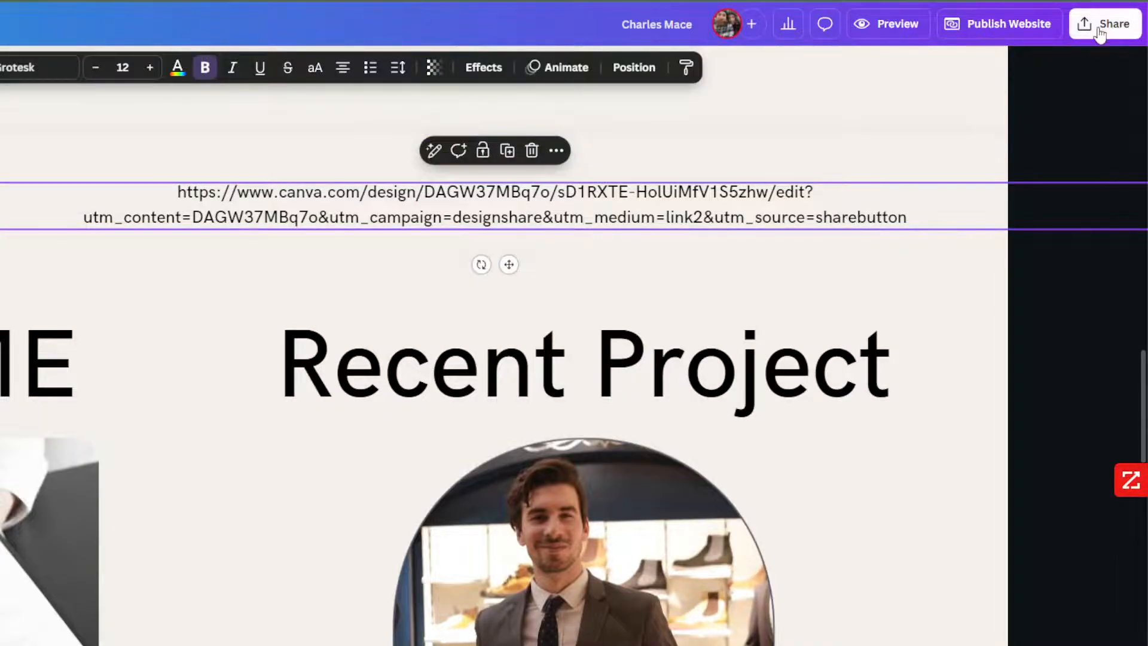
key(Delete)
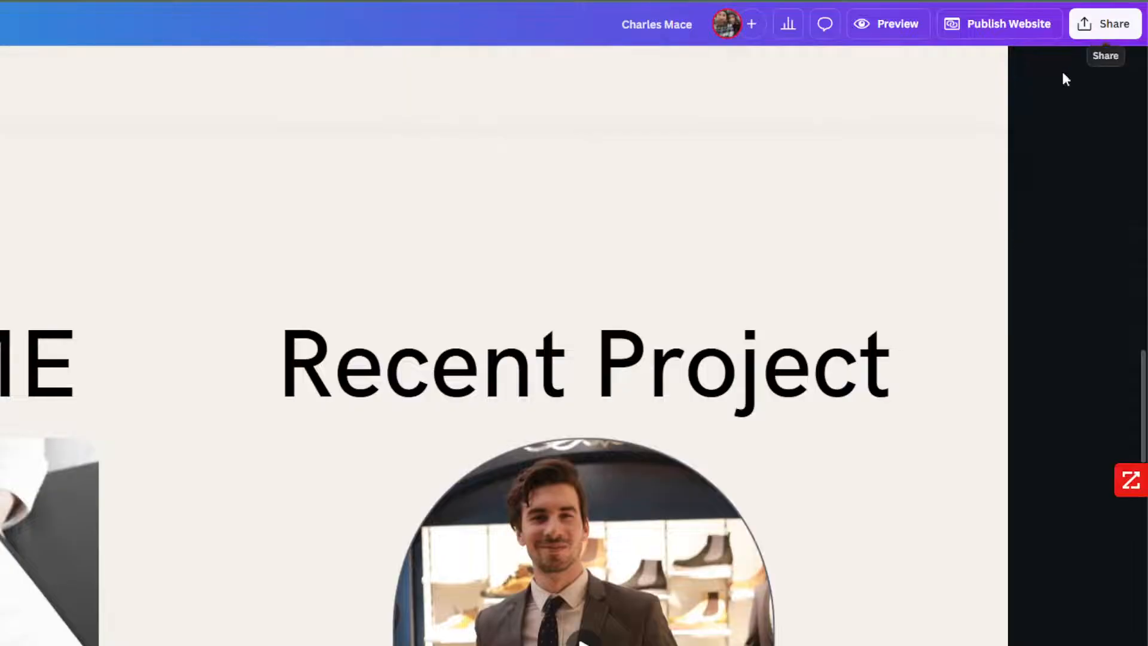
Open the Publish Website settings for the portfolio design.
click(991, 30)
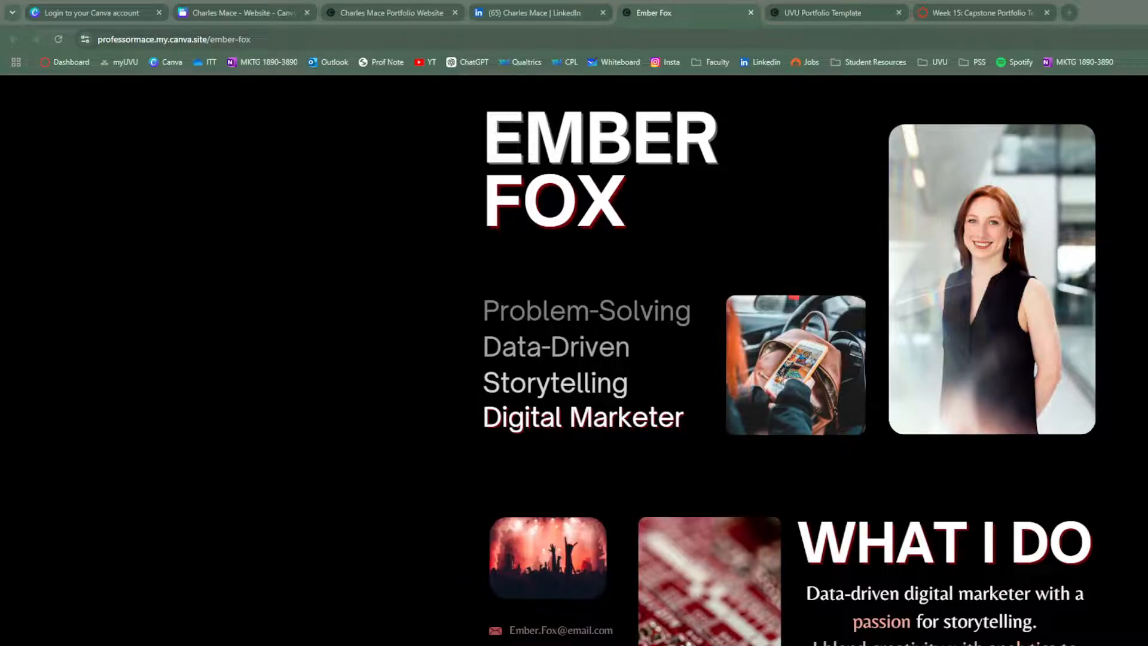
Highlight the account and page-name parts of the example canva.site address, then return to Canva.
drag(151, 41, 85, 41)
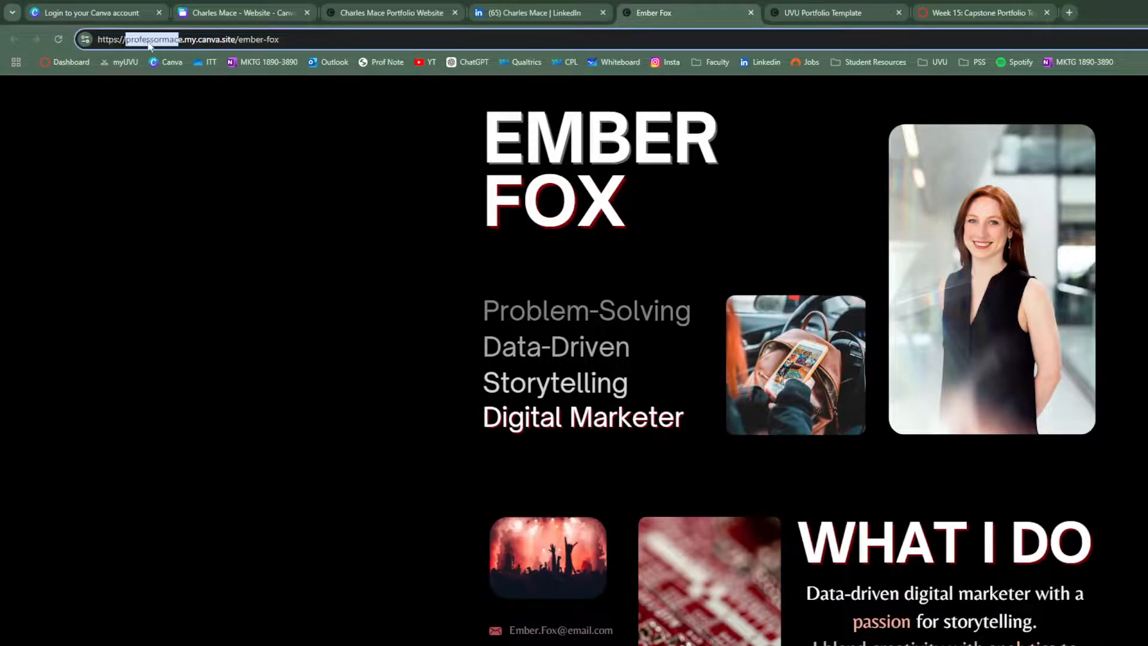
click(147, 42)
double_click(168, 40)
drag(290, 41, 237, 42)
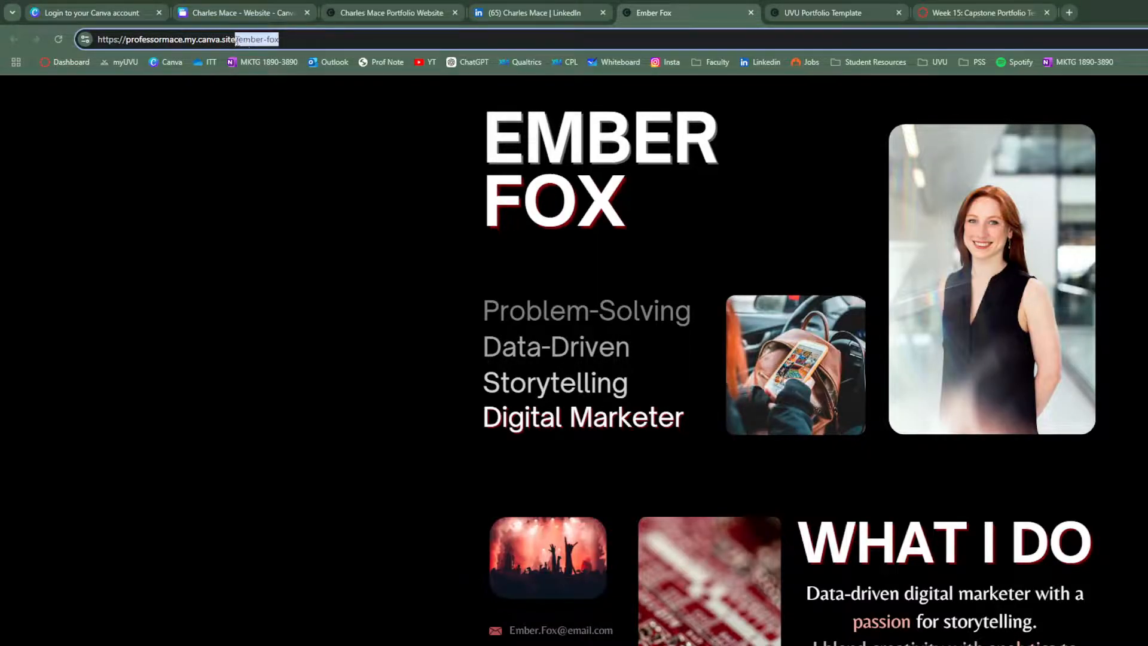
click(288, 37)
drag(290, 39, 96, 36)
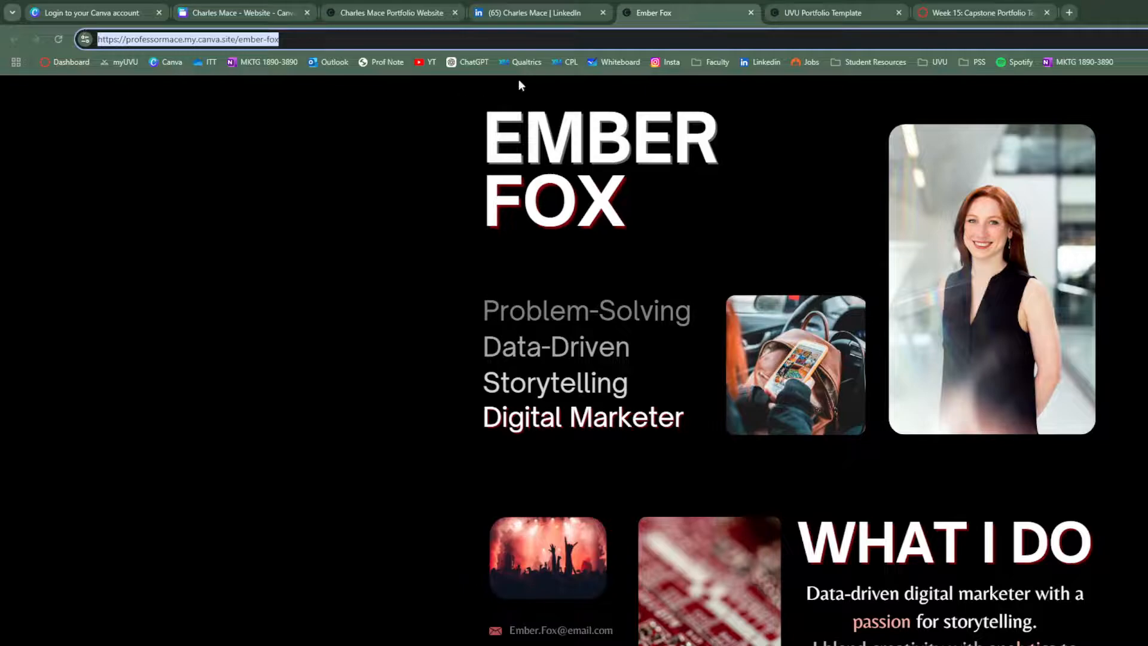
click(363, 13)
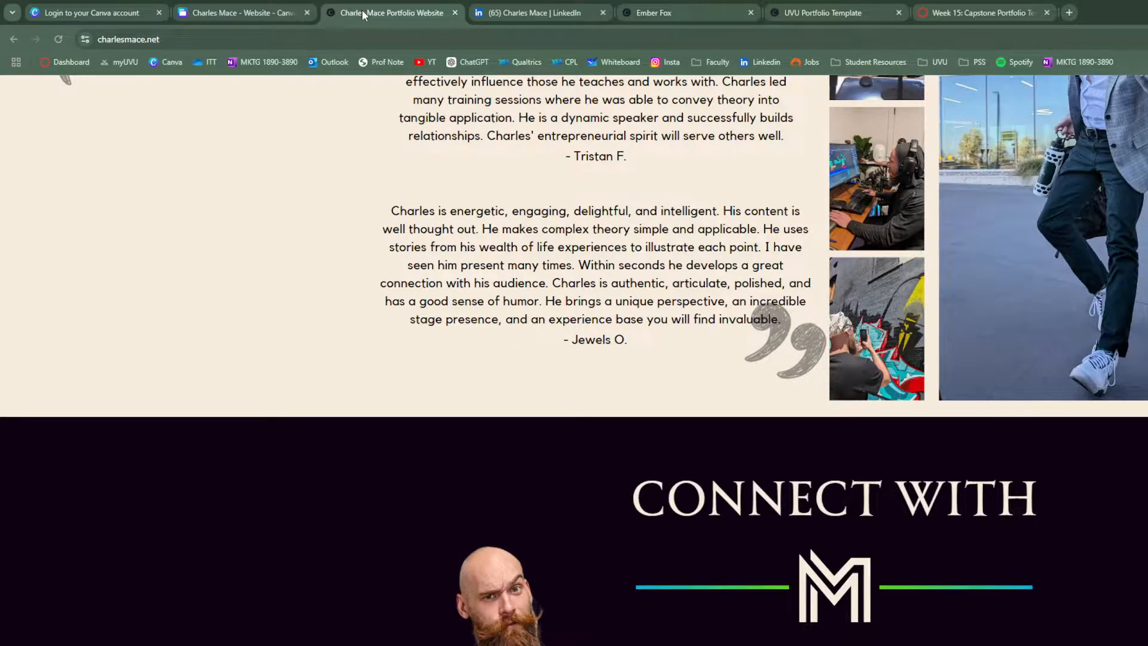
click(254, 11)
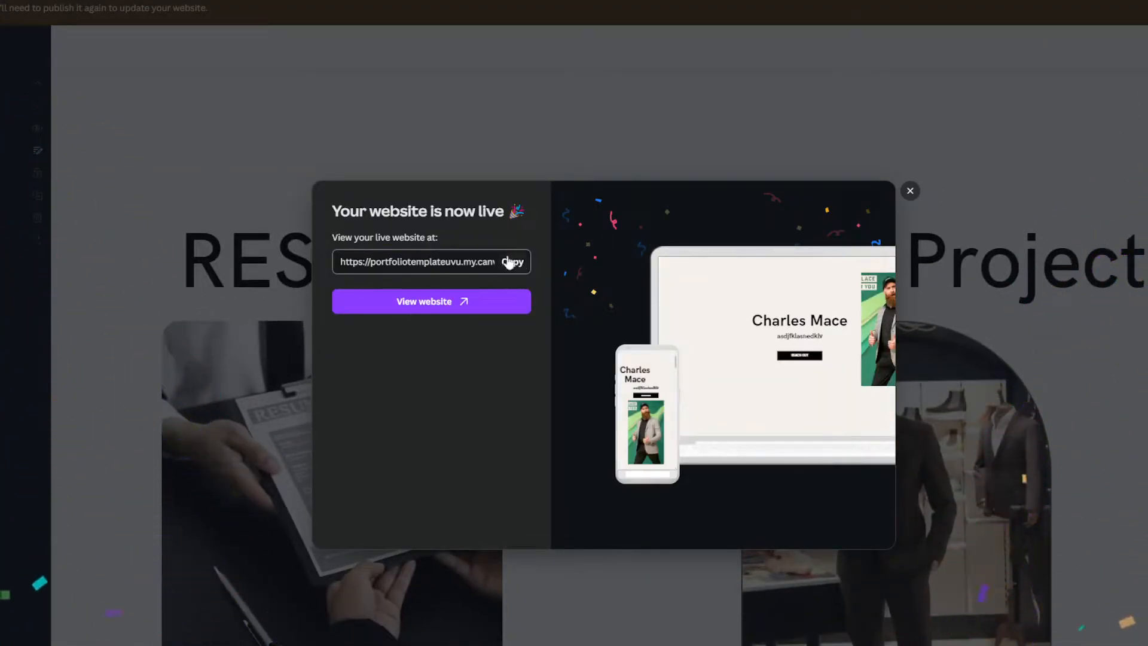
View the newly live portfolio site, scroll through it, and copy its web address.
click(412, 305)
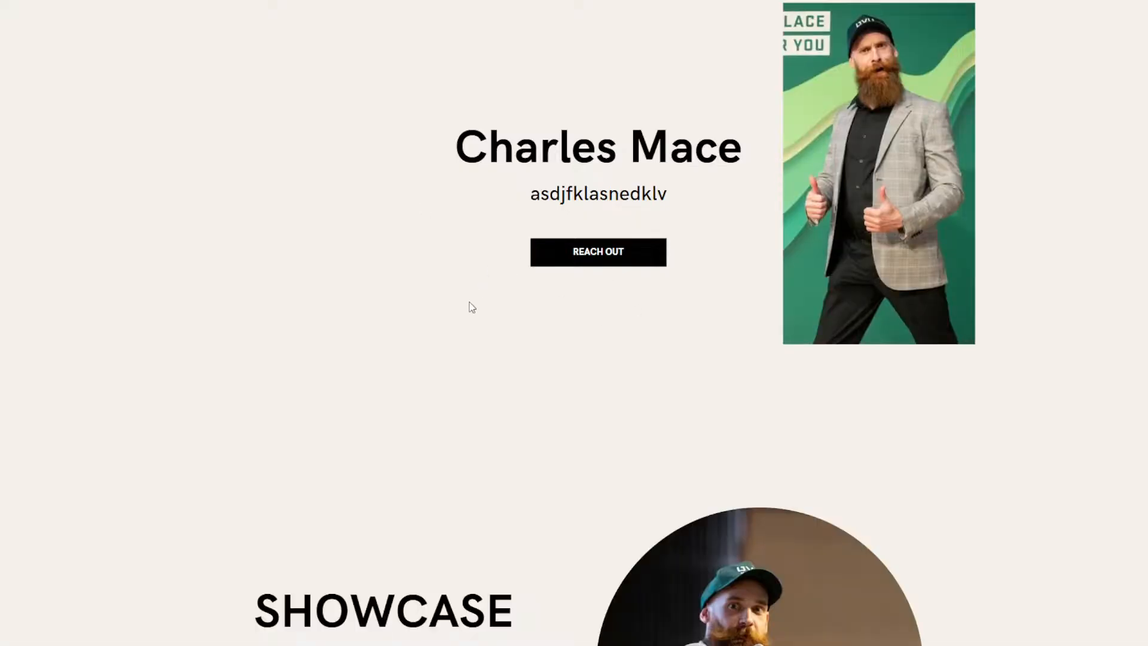
scroll(477, 349, down, 20)
scroll(544, 181, up, 10)
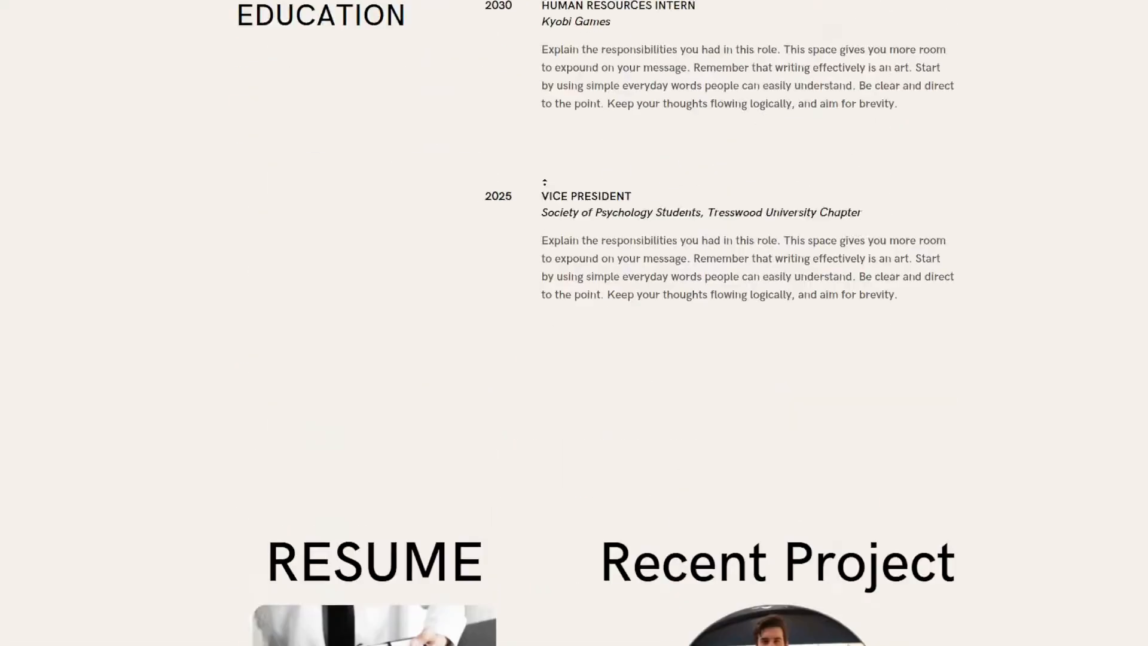
scroll(544, 182, up, 15)
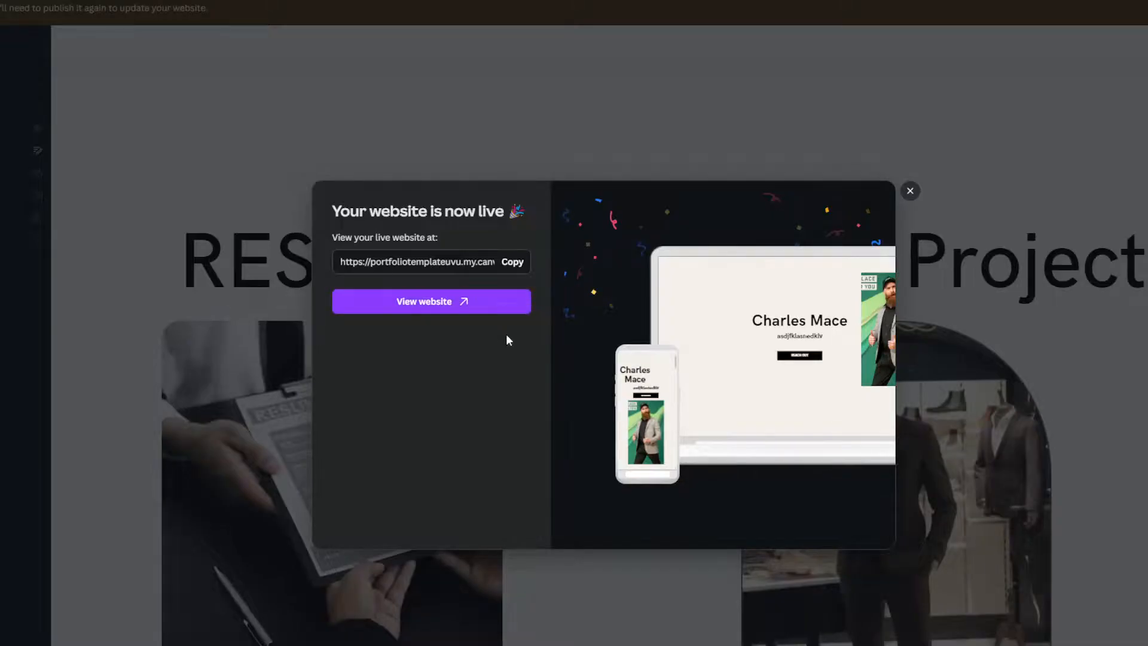
click(514, 263)
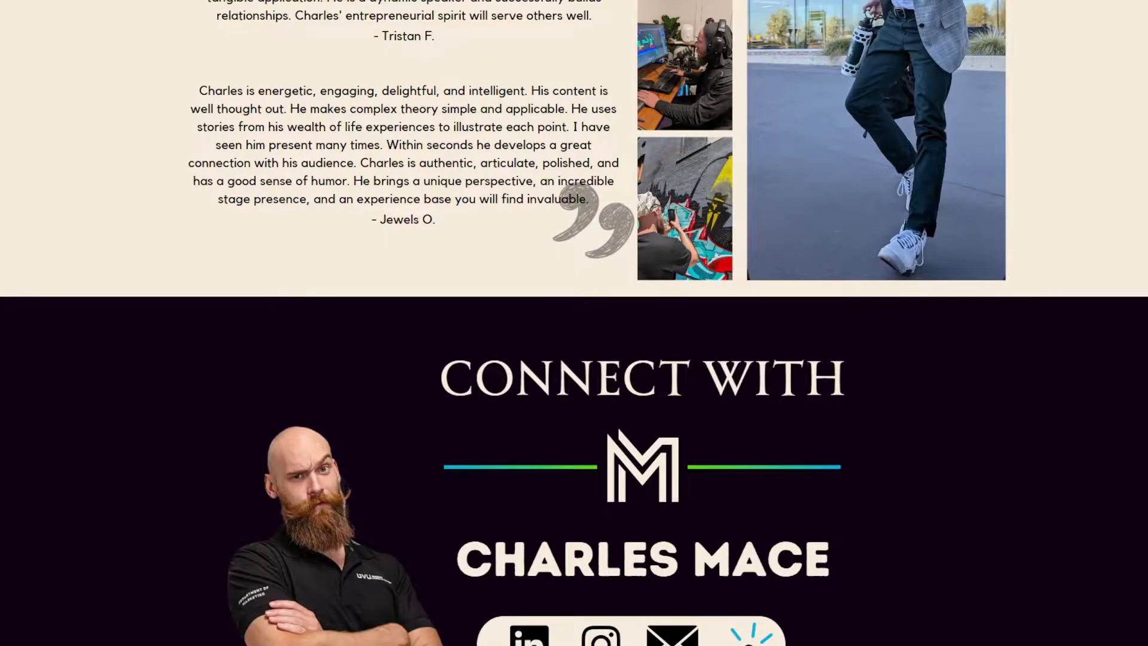
scroll(544, 333, up, 20)
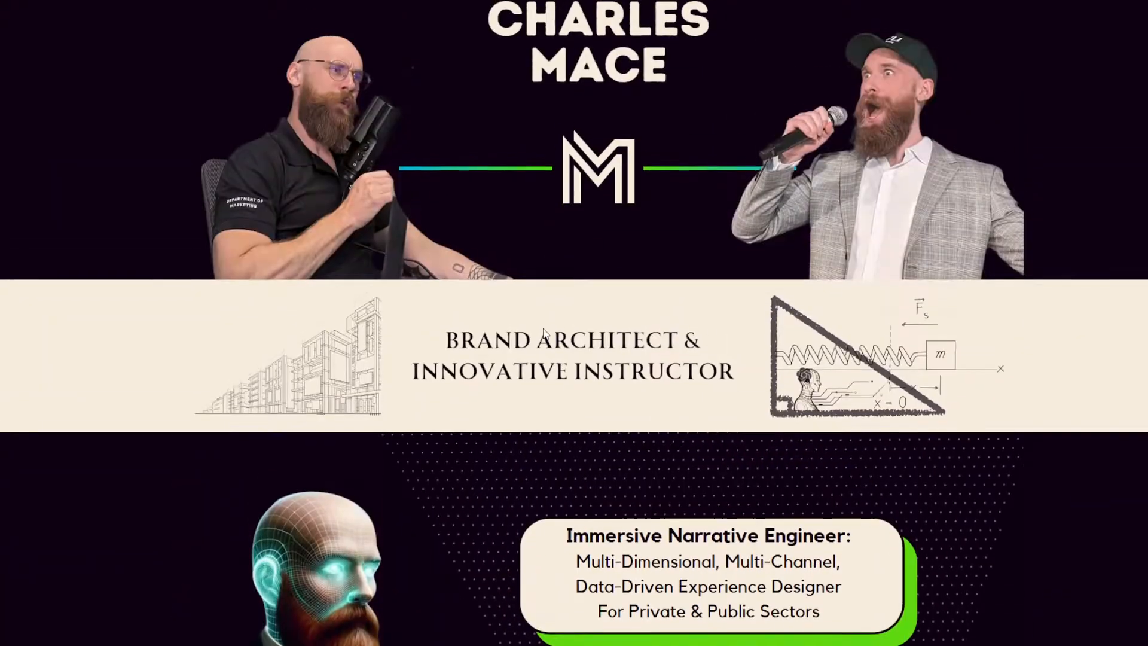